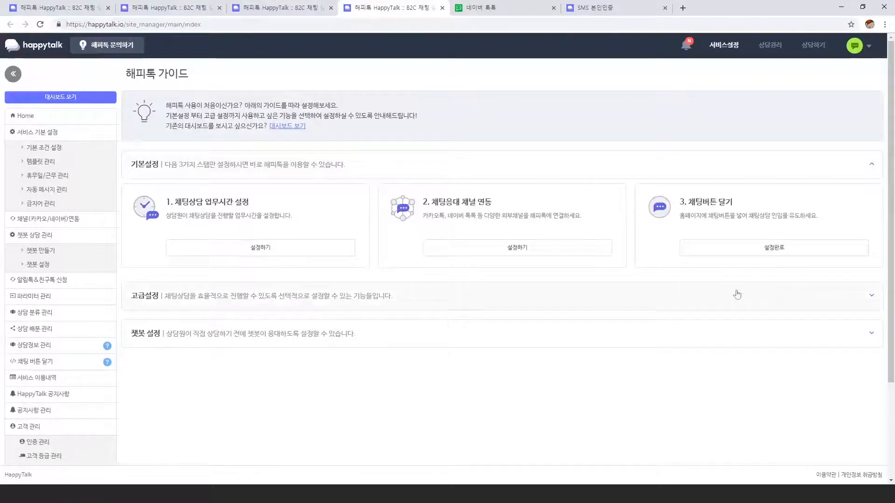
- Expand the advanced settings (고급설정) in the HappyTalk guide and review the setup items listed there
{"action": "left_click", "coordinate": [872, 295]}
{"action": "scroll", "coordinate": [727, 171], "scroll_direction": "down", "scroll_amount": 2}
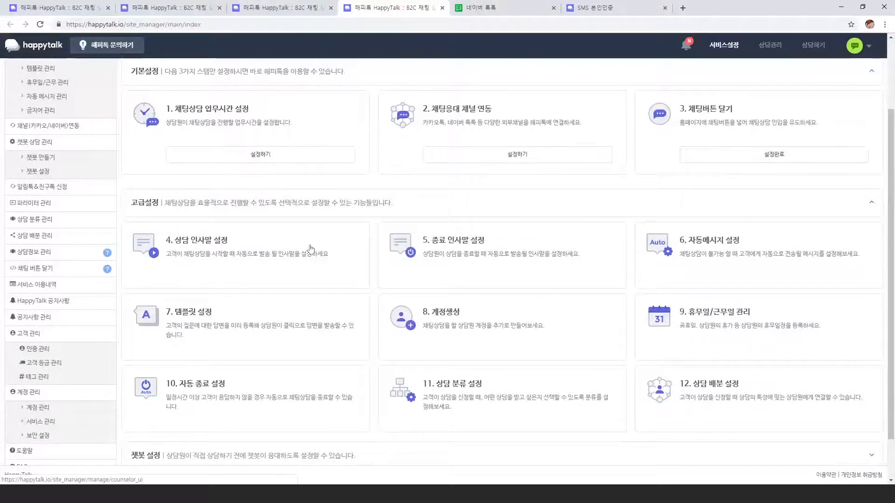
{"action": "scroll", "coordinate": [325, 229], "scroll_direction": "up", "scroll_amount": 2}
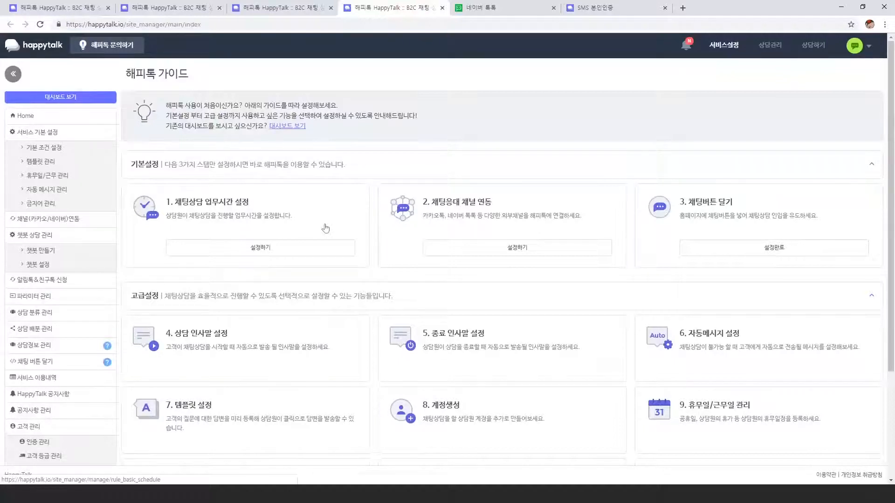
{"action": "scroll", "coordinate": [397, 240], "scroll_direction": "down", "scroll_amount": 3}
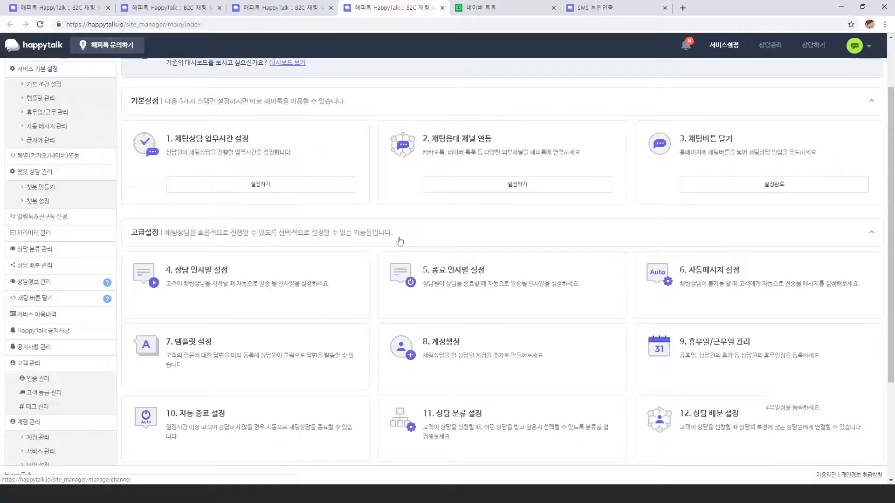
{"action": "scroll", "coordinate": [400, 240], "scroll_direction": "up", "scroll_amount": 3}
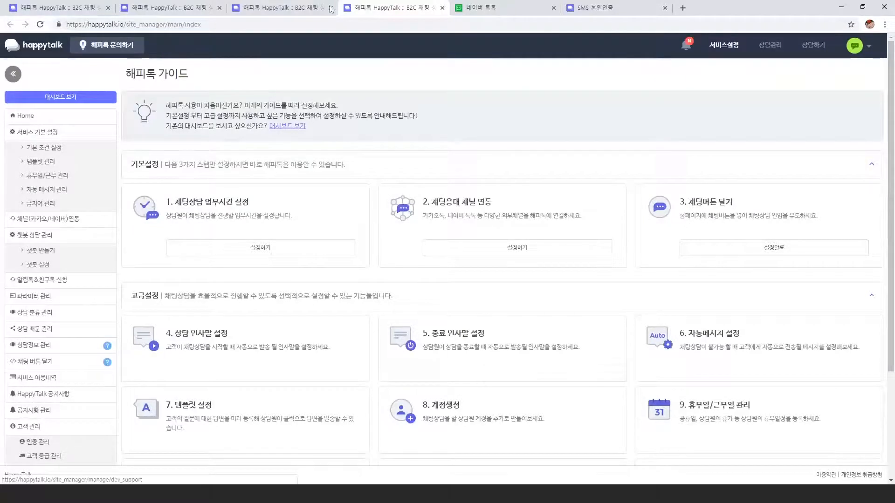
- View the consultation reporting page and the chat buttons on the HappyTalk homepage, and return to the guide
{"action": "left_click", "coordinate": [290, 10]}
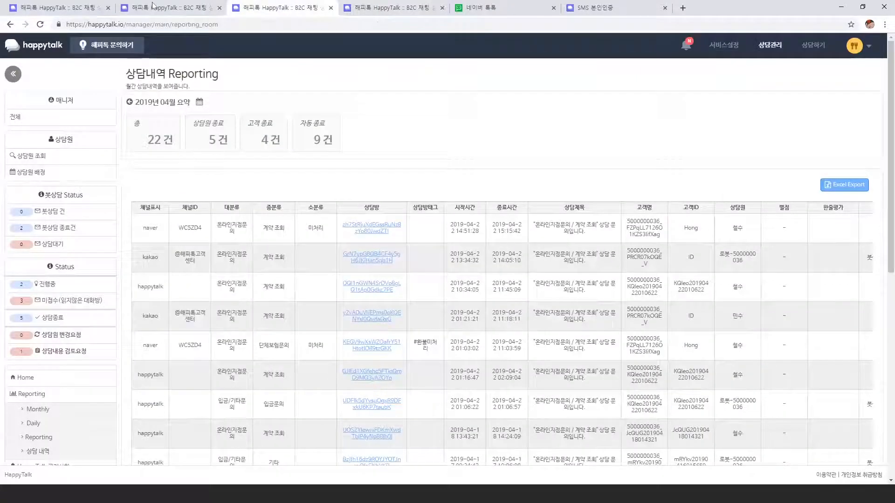
{"action": "left_click", "coordinate": [180, 8]}
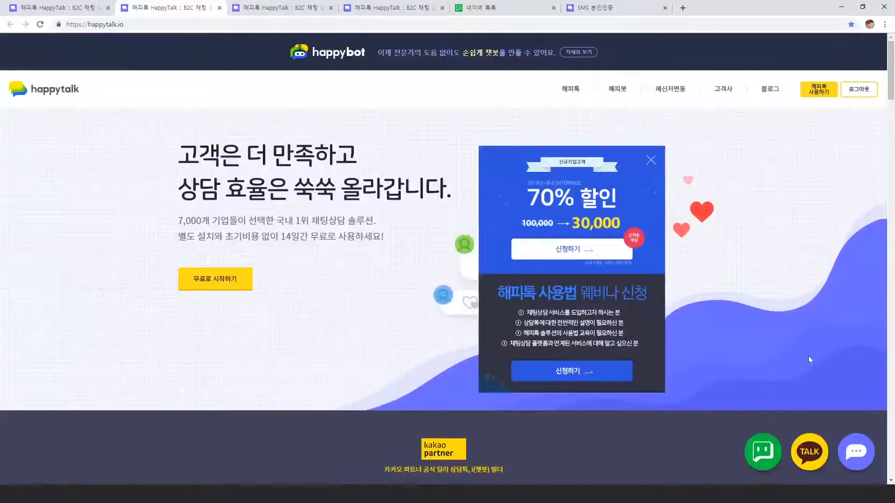
{"action": "scroll", "coordinate": [807, 317], "scroll_direction": "down", "scroll_amount": 2}
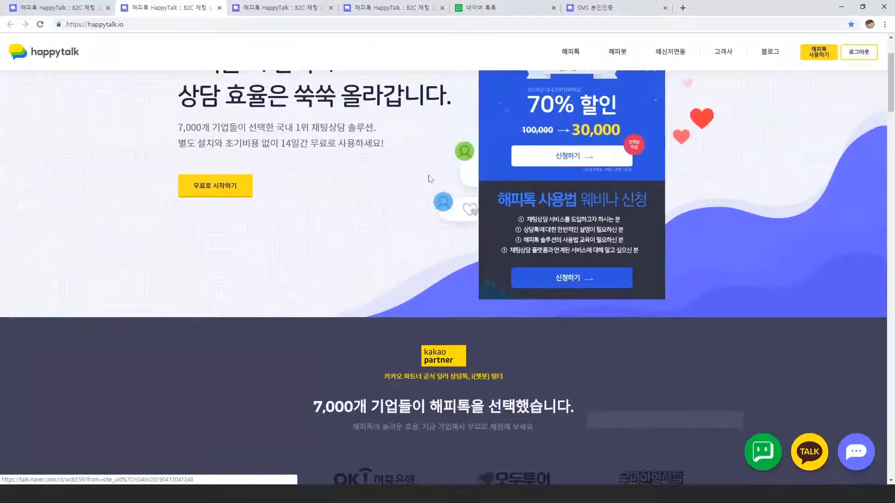
{"action": "left_click", "coordinate": [341, 5]}
{"action": "left_click", "coordinate": [342, 5]}
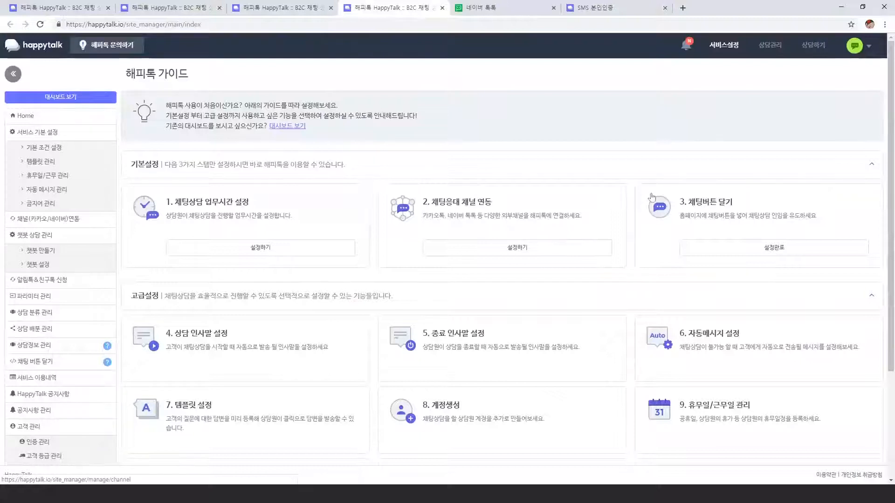
- Open the chat button setup (채팅버튼 달기) and examine the 해피톡 web chat button's source code
{"action": "left_click", "coordinate": [764, 253]}
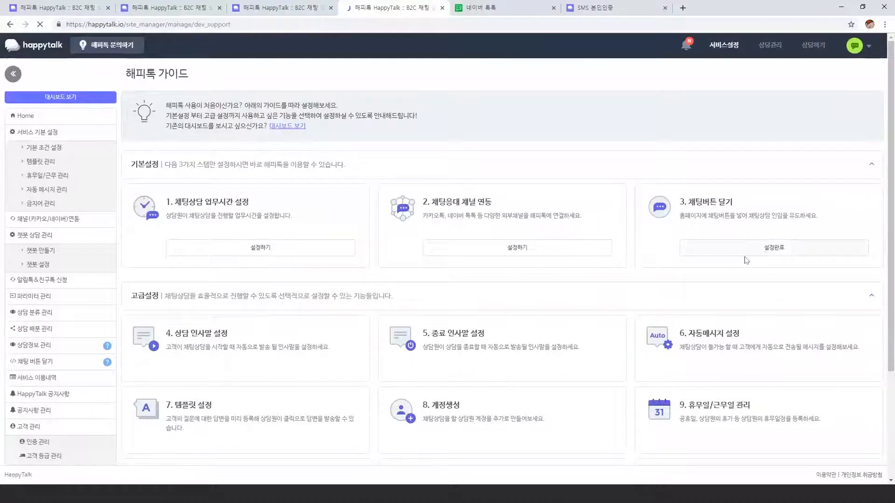
{"action": "scroll", "coordinate": [492, 173], "scroll_direction": "down", "scroll_amount": 4}
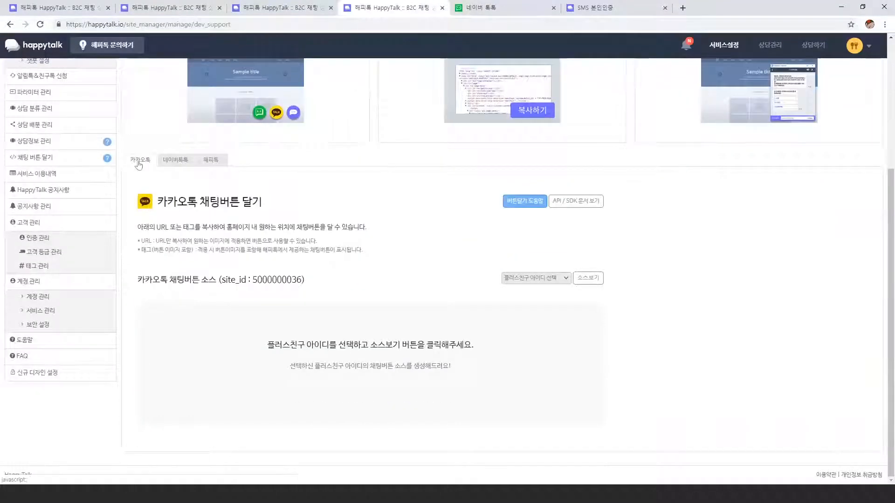
{"action": "left_click", "coordinate": [211, 160]}
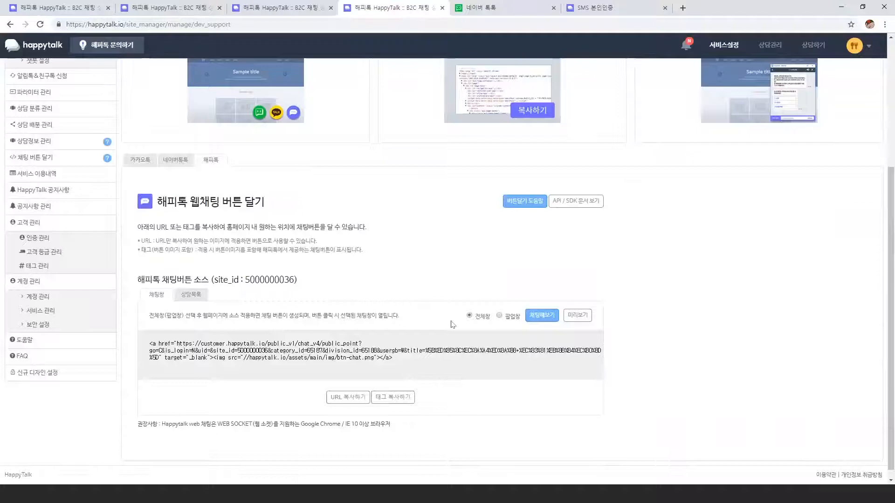
{"action": "scroll", "coordinate": [454, 322], "scroll_direction": "down", "scroll_amount": 1}
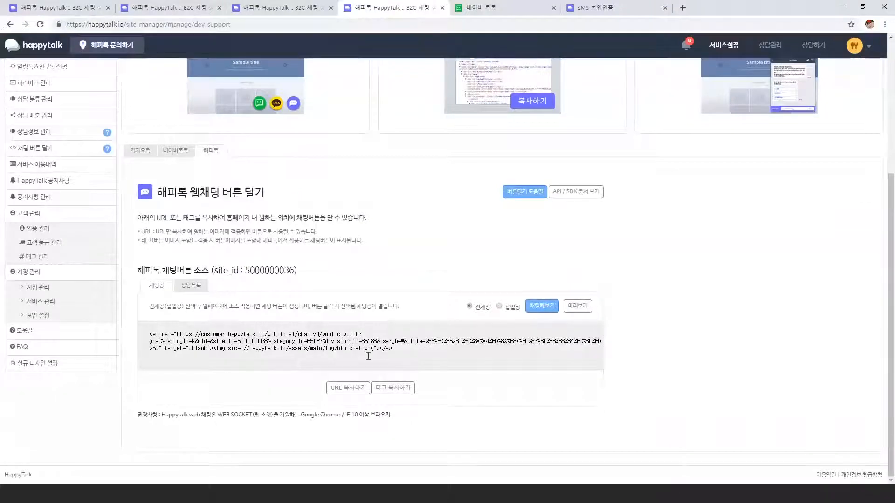
{"action": "triple_click", "coordinate": [150, 336]}
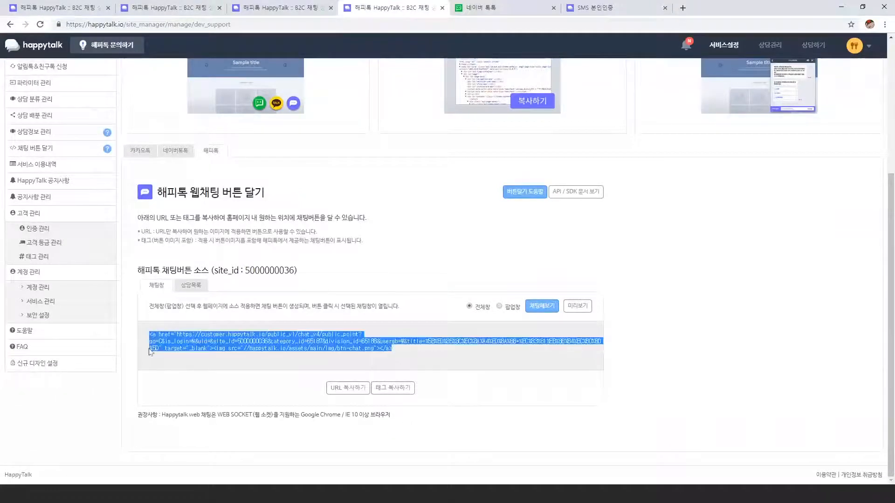
{"action": "left_click", "coordinate": [150, 350]}
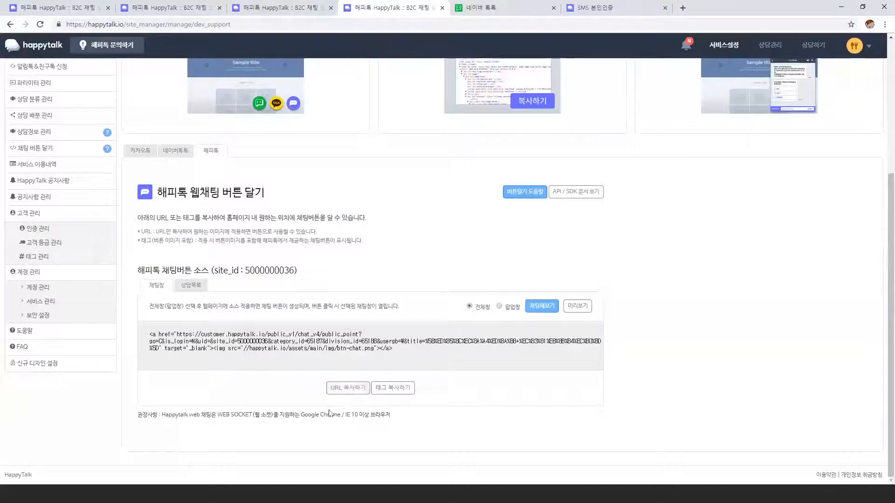
- Switch to the Word document and examine the Kakao chat URL with its highlighted parameters
{"action": "left_click", "coordinate": [186, 497]}
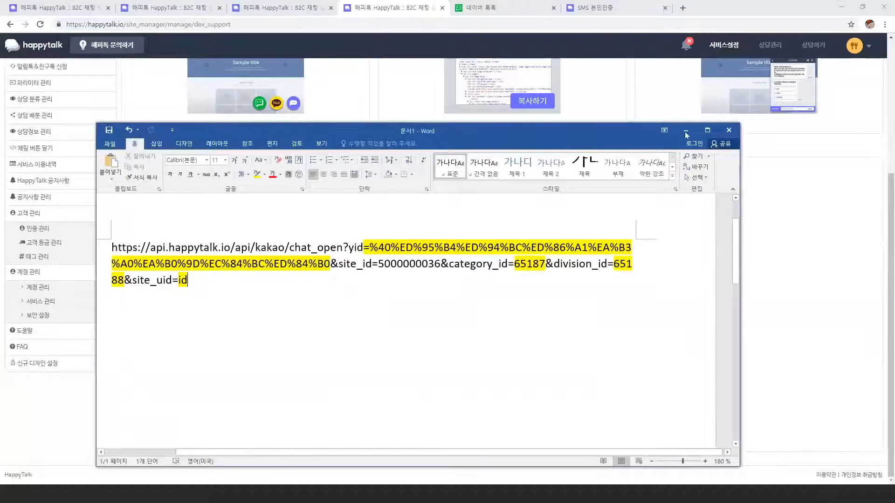
{"action": "left_click", "coordinate": [707, 132]}
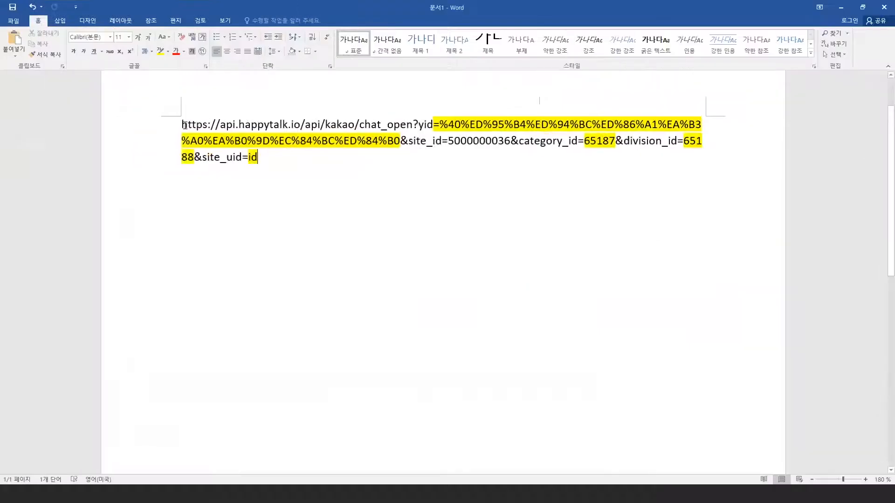
{"action": "left_click_drag", "start_coordinate": [184, 125], "coordinate": [296, 162]}
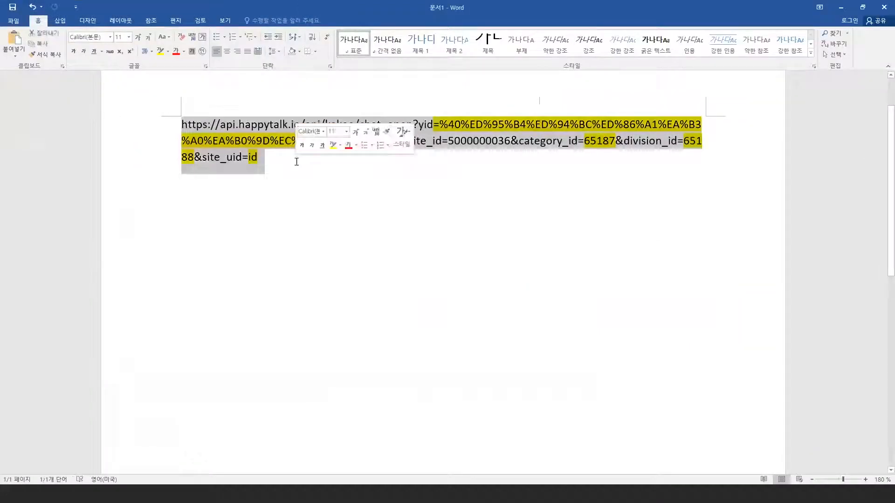
{"action": "left_click", "coordinate": [297, 162]}
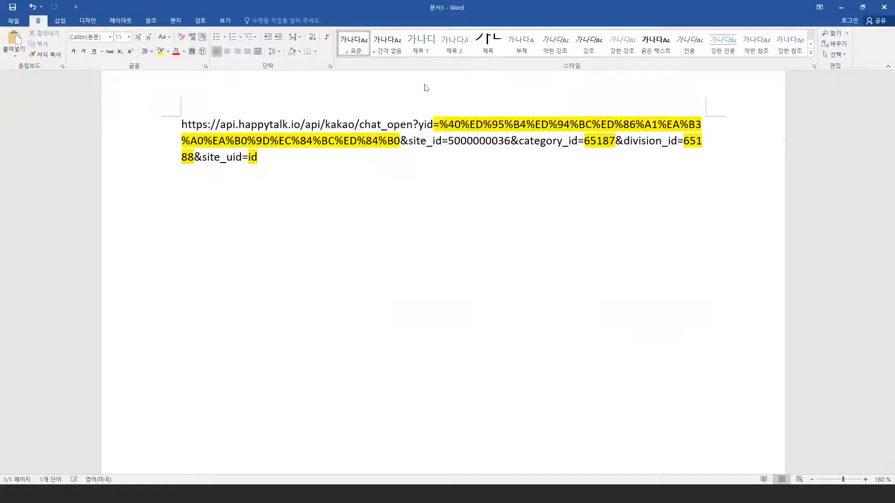
{"action": "left_click_drag", "start_coordinate": [424, 6], "coordinate": [425, 85]}
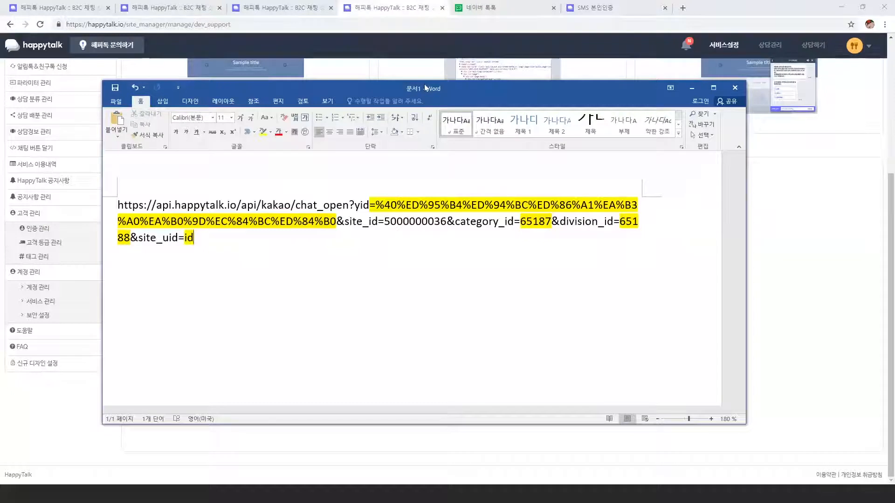
- Put the Word document away and return from the chat button page to the site manager's Home
{"action": "left_click", "coordinate": [692, 89]}
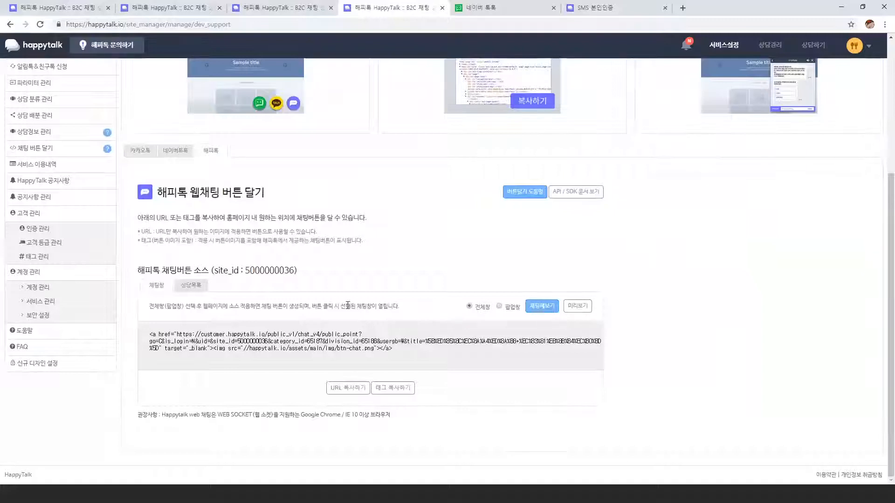
{"action": "scroll", "coordinate": [320, 235], "scroll_direction": "up", "scroll_amount": 5}
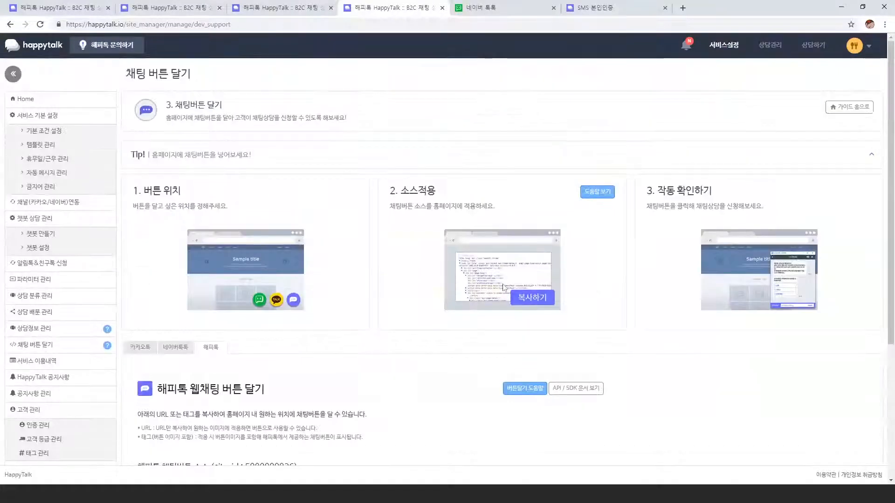
{"action": "left_click", "coordinate": [37, 103]}
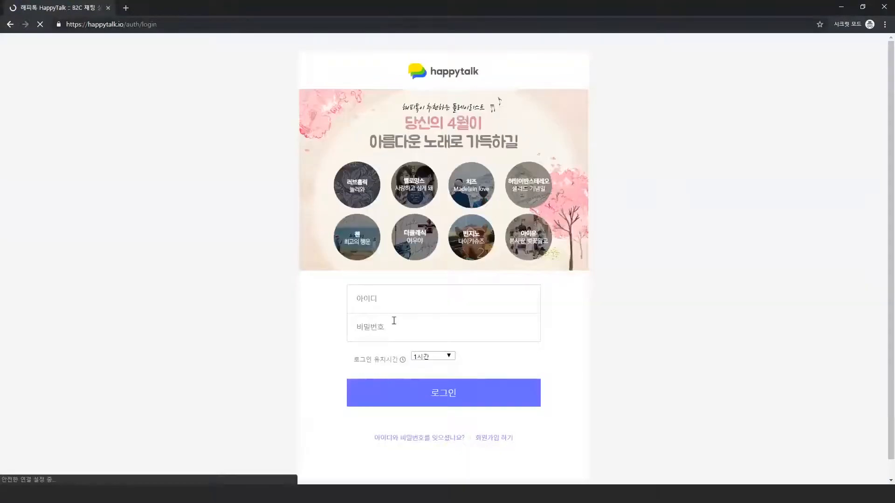
- Log in to HappyTalk in the incognito window, filling the ID and password from a saved account
{"action": "left_click", "coordinate": [398, 300]}
{"action": "left_click", "coordinate": [400, 257]}
{"action": "type", "text": "ㅗㅁ"}
{"action": "key", "text": "BackSpace"}
{"action": "key", "text": "BackSpace"}
{"action": "key", "text": "Hangul"}
{"action": "type", "text": "ha"}
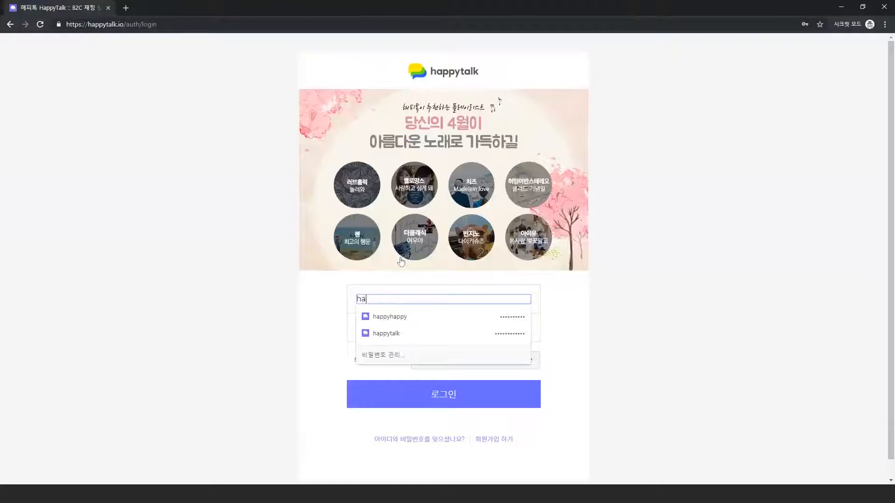
{"action": "key", "text": "Down"}
{"action": "key", "text": "Return"}
{"action": "key", "text": "Return"}
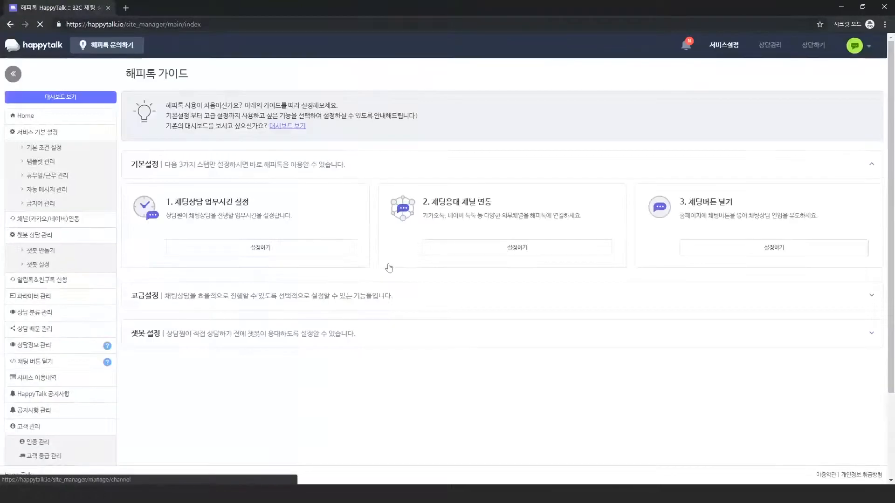
- Open the channel integration settings, view the 네이버톡톡 integration application instructions, and close them
{"action": "left_click", "coordinate": [506, 252]}
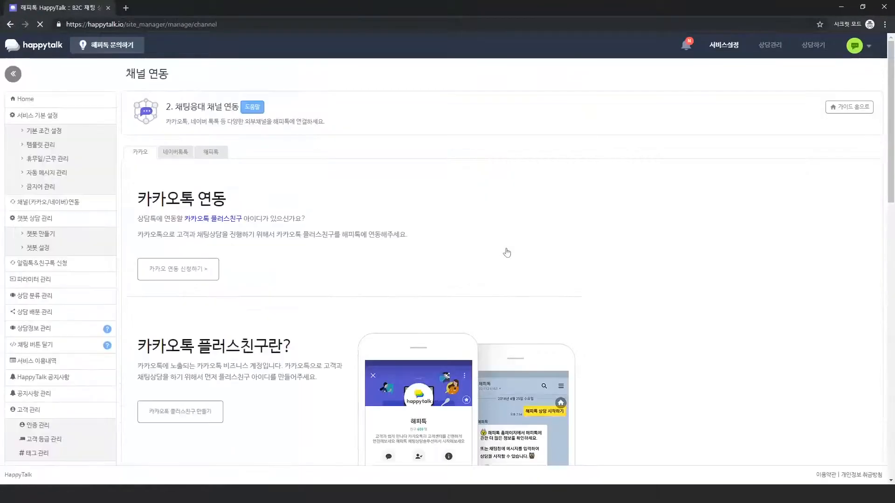
{"action": "left_click", "coordinate": [176, 155]}
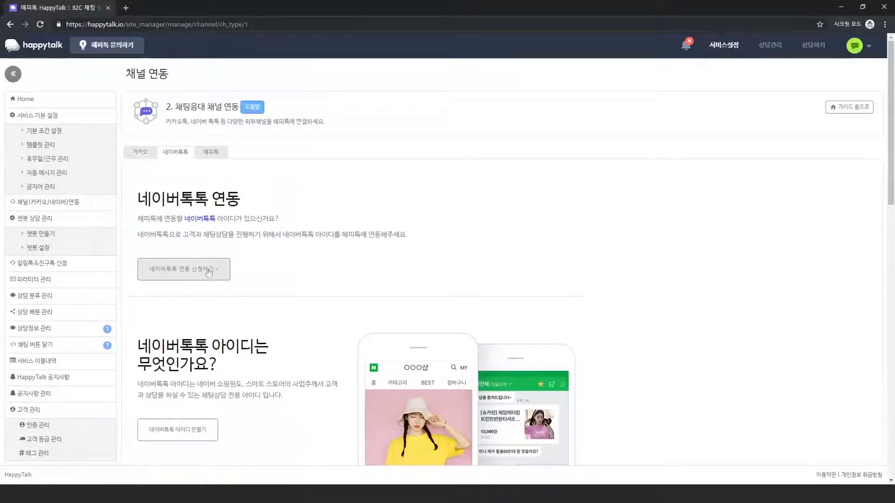
{"action": "left_click", "coordinate": [192, 266]}
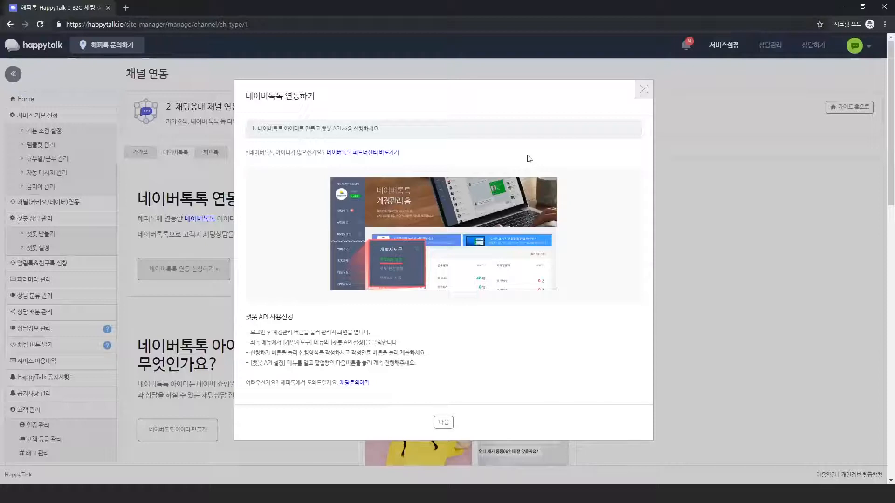
{"action": "left_click", "coordinate": [644, 90]}
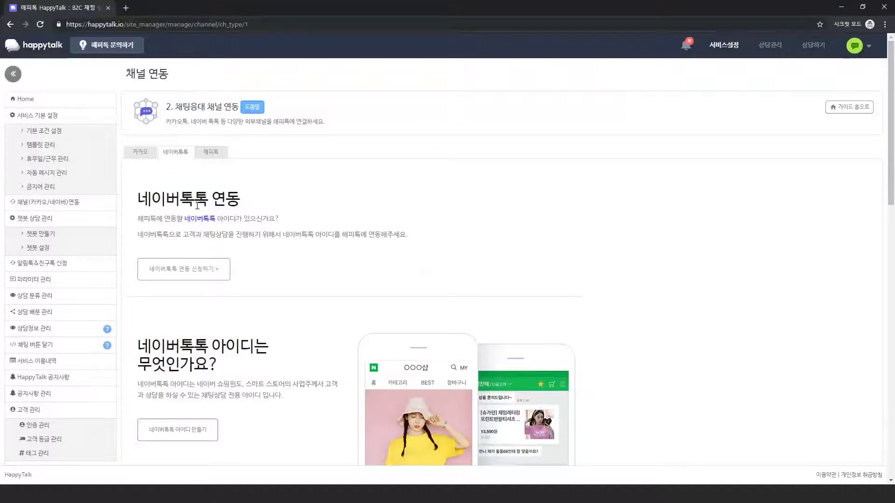
- Switch the channel integration page to 카카오 and open the Kakao integration application
{"action": "left_click", "coordinate": [144, 154]}
{"action": "left_click", "coordinate": [144, 154]}
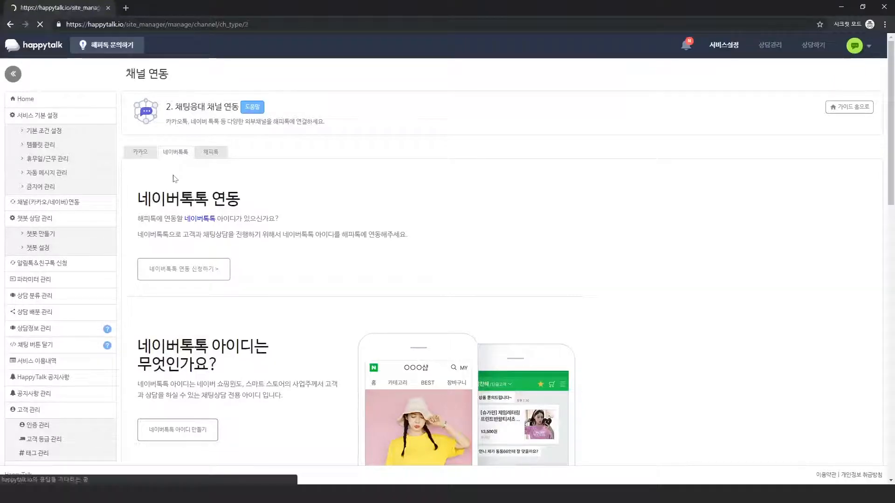
{"action": "left_click", "coordinate": [187, 268]}
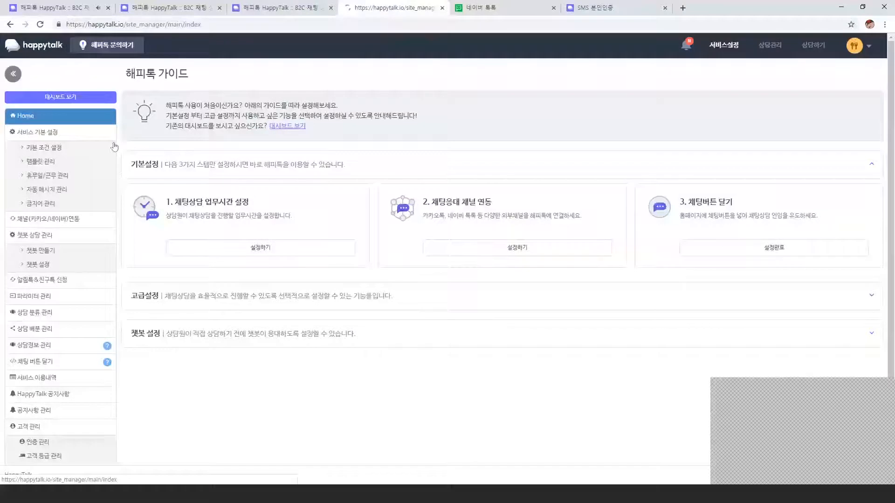
- Show the dashboard (대시보드) instead of the guide on the site manager's Home page
{"action": "left_click", "coordinate": [113, 143]}
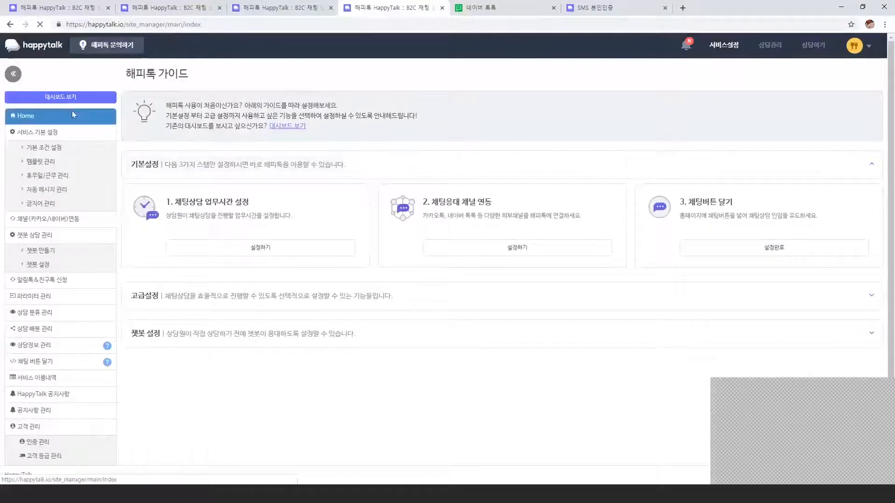
{"action": "left_click", "coordinate": [80, 98]}
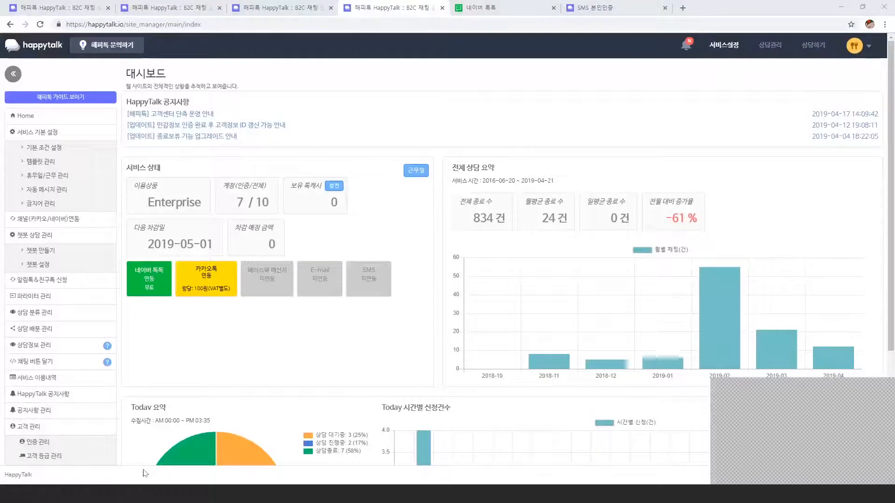
- Switch to the PowerPoint presentation and run the slide show to the slide 카카오 플러스친구 비즈니스 등록 안내
{"action": "left_click", "coordinate": [129, 461]}
{"action": "scroll", "coordinate": [135, 312], "scroll_direction": "down", "scroll_amount": 3}
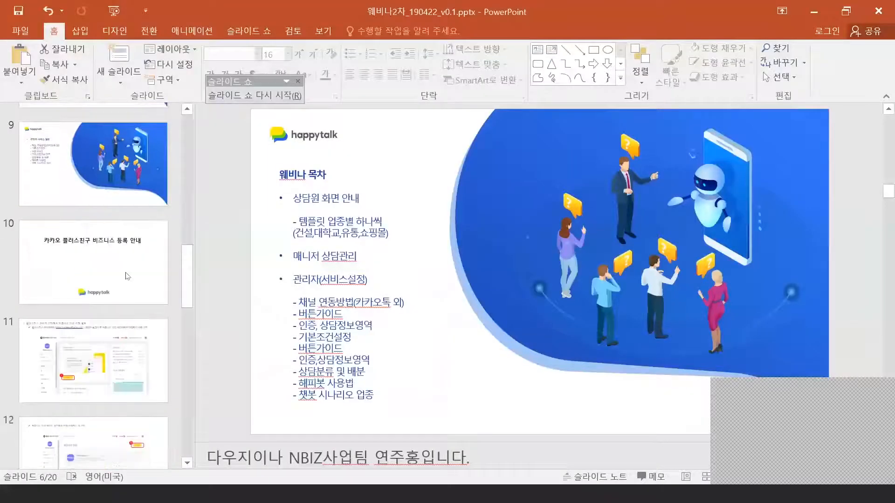
{"action": "left_click", "coordinate": [126, 276]}
{"action": "left_click", "coordinate": [749, 480]}
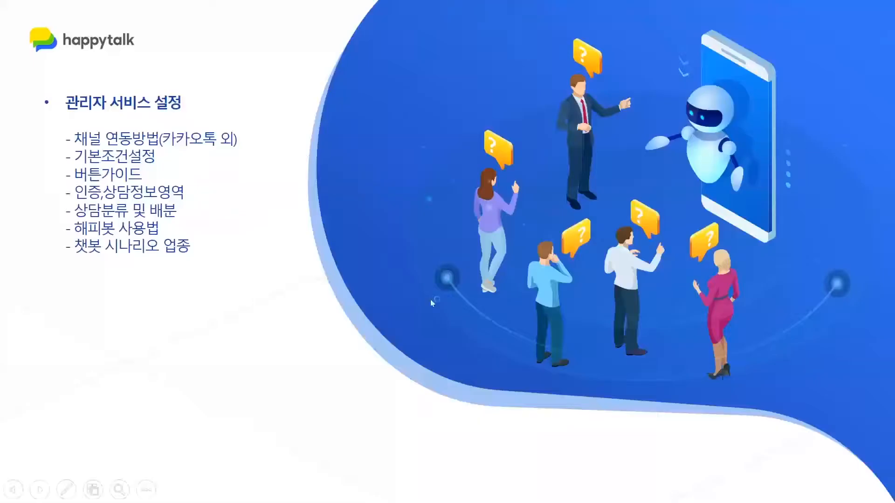
{"action": "left_click", "coordinate": [429, 300]}
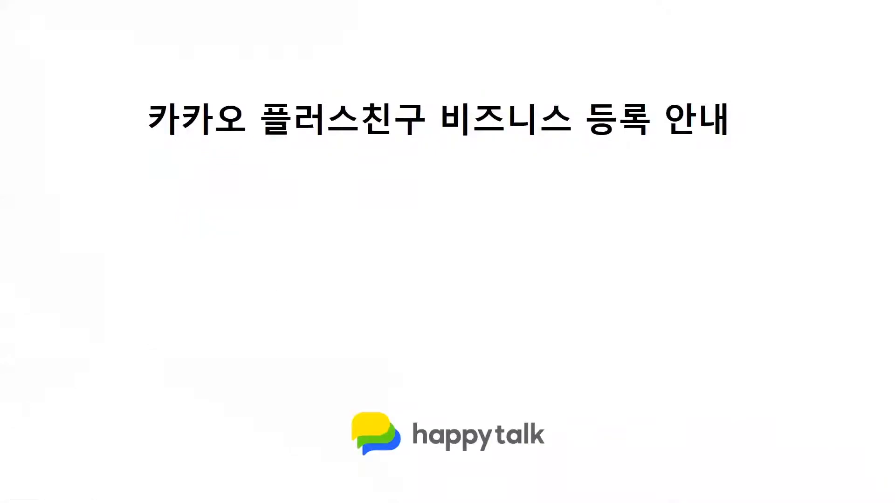
- Go through the slides on 플러스친구 business certification, from the application to the document upload, and return to the HappyTalk dashboard in Chrome
{"action": "key", "text": "Right"}
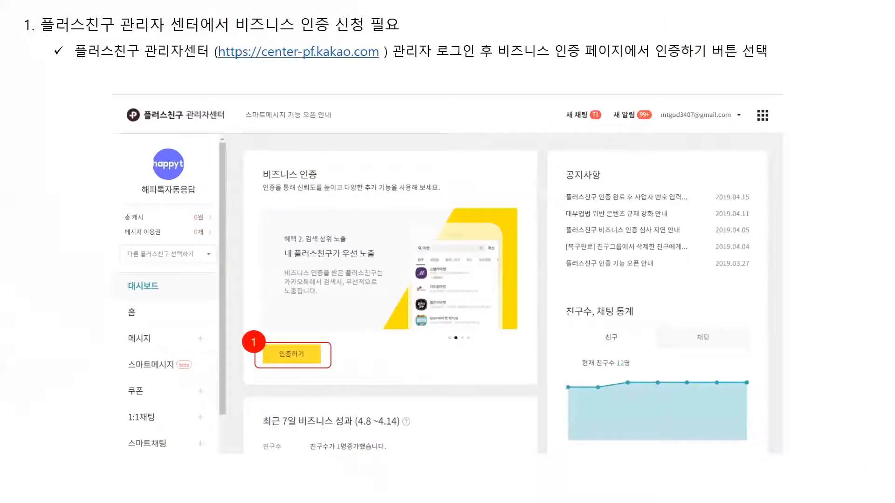
{"action": "key", "text": "Right"}
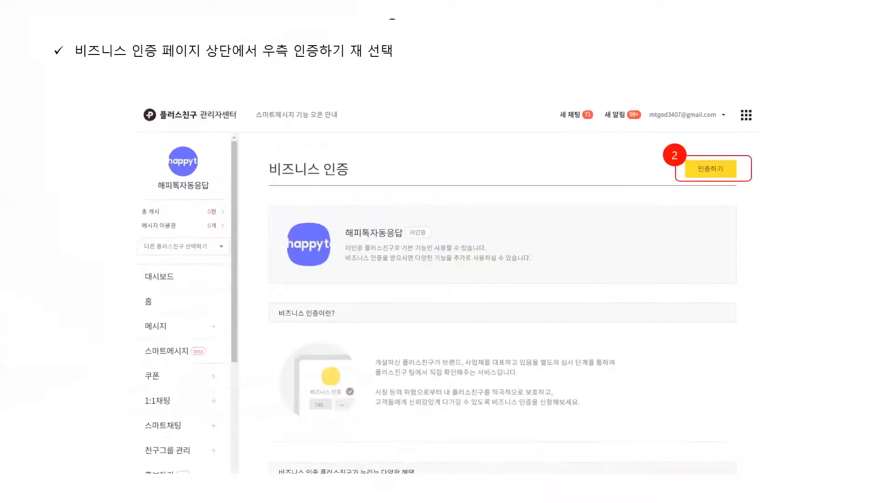
{"action": "key", "text": "Right"}
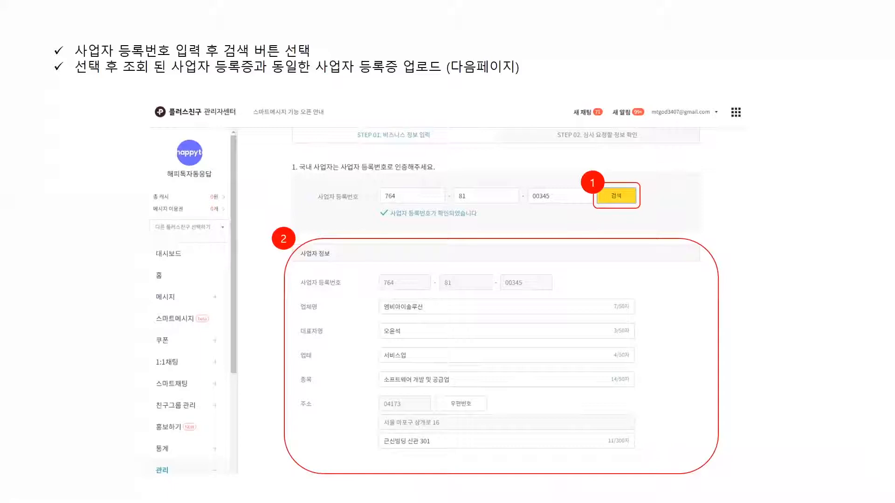
{"action": "key", "text": "Right"}
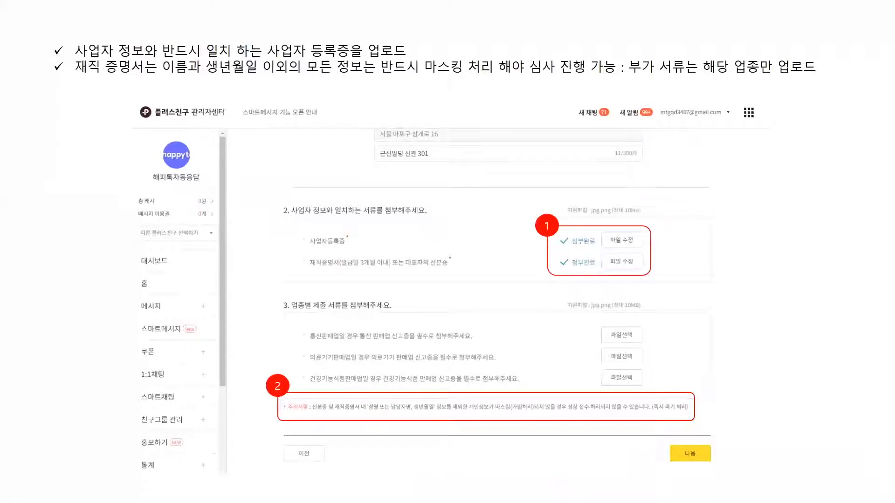
{"action": "key", "text": "Right"}
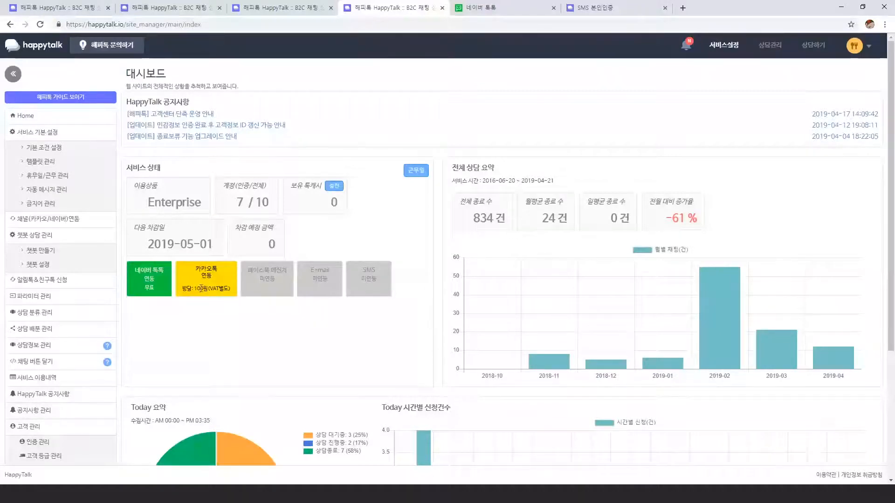
- View the linked account details of the 카카오톡 and 네이버 톡톡 channels in 서비스 상태, and bring back the 해피톡 가이드
{"action": "mouse_move", "coordinate": [214, 282]}
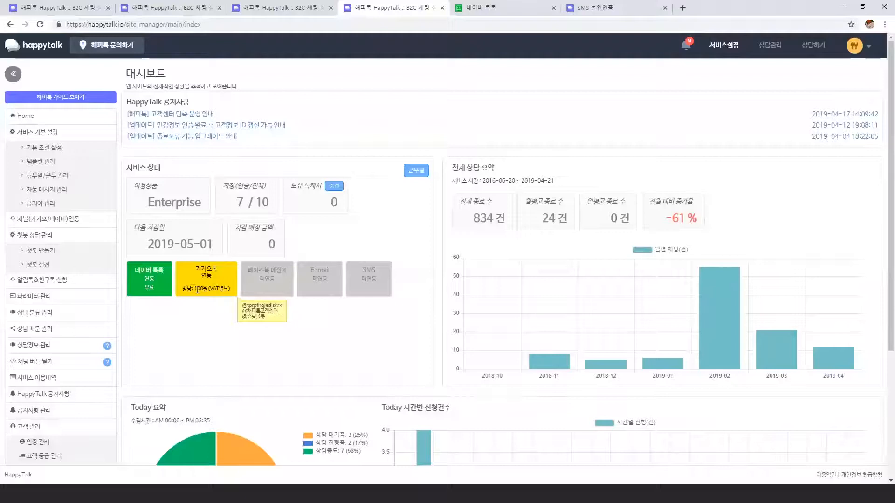
{"action": "mouse_move", "coordinate": [147, 293]}
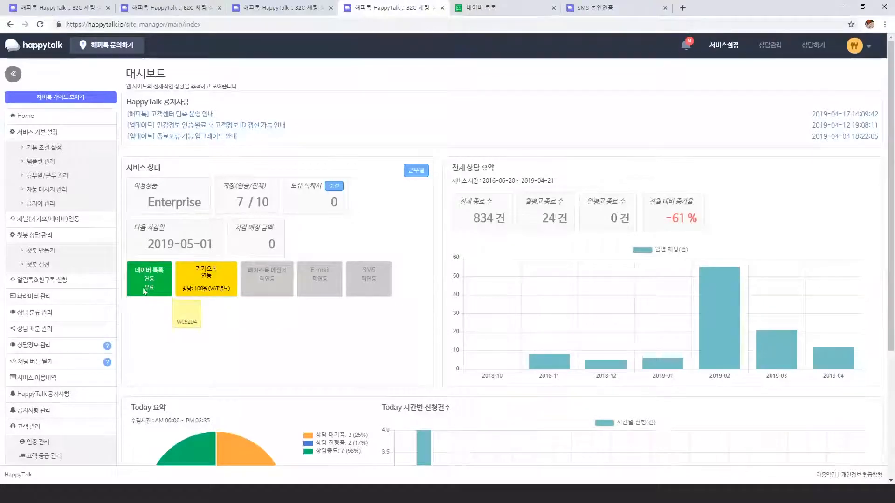
{"action": "mouse_move", "coordinate": [183, 268]}
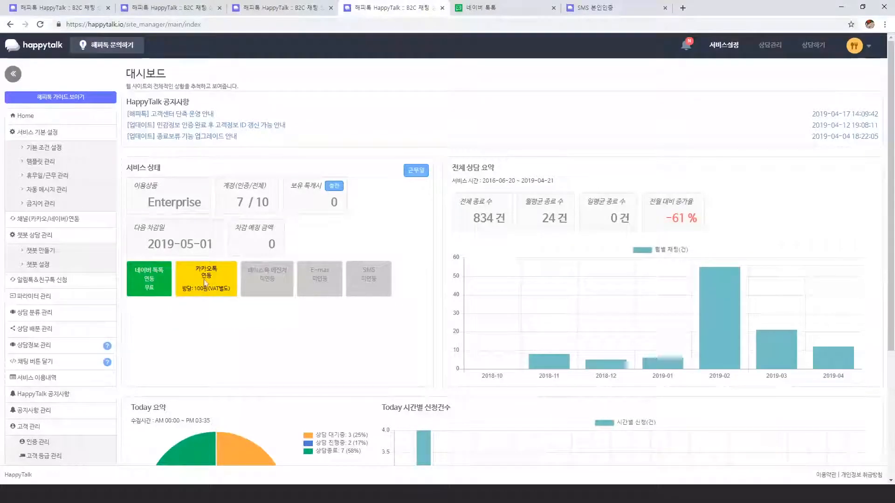
{"action": "left_click", "coordinate": [80, 96]}
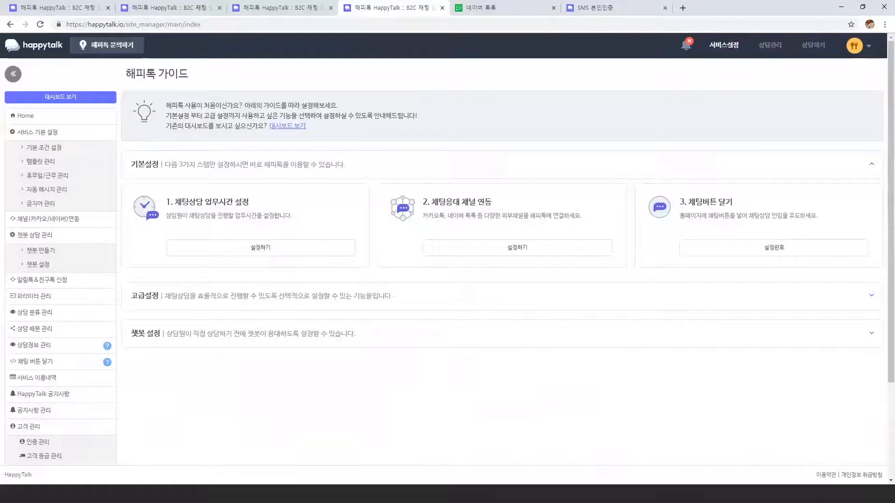
- Mark the 서비스 기본 설정, 상담 분류 관리 and 상담 배분 관리 entries with freehand gray check marks
{"action": "left_click", "coordinate": [582, 36]}
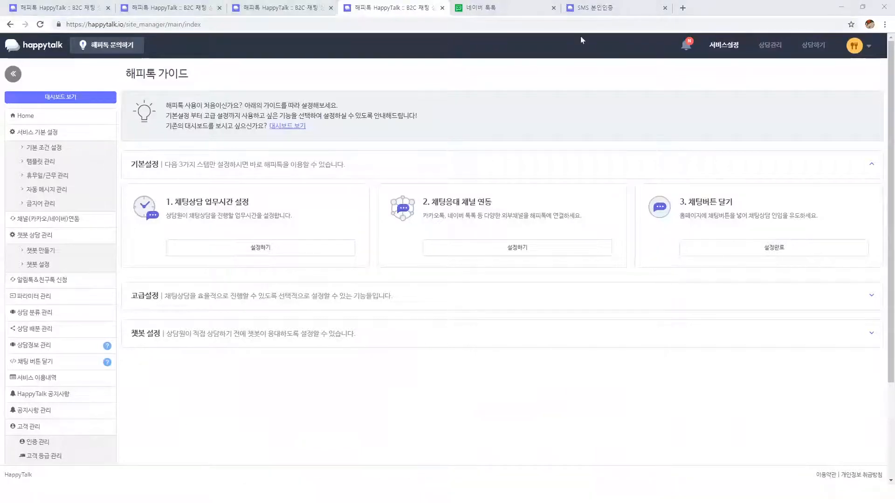
{"action": "left_click", "coordinate": [11, 348]}
{"action": "left_click_drag", "start_coordinate": [7, 131], "coordinate": [47, 119]}
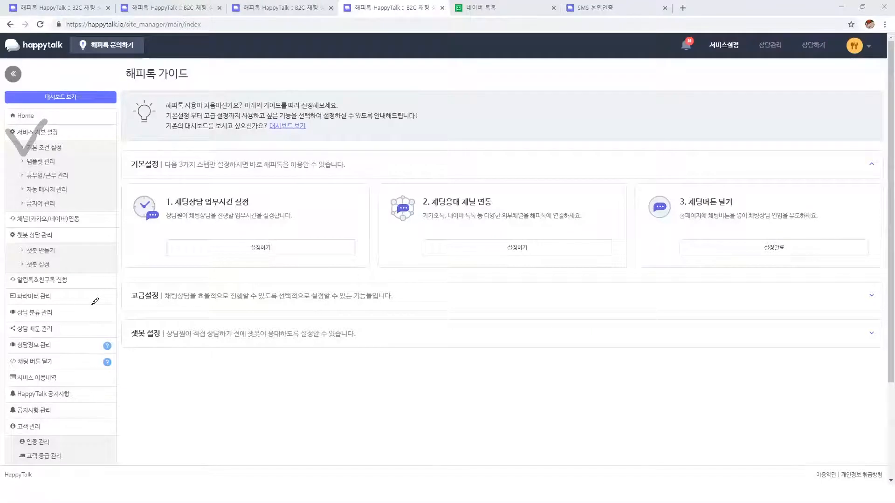
{"action": "mouse_move", "coordinate": [88, 308]}
{"action": "left_mouse_down"}
{"action": "mouse_move", "coordinate": [100, 321]}
{"action": "mouse_move", "coordinate": [122, 290]}
{"action": "left_mouse_up"}
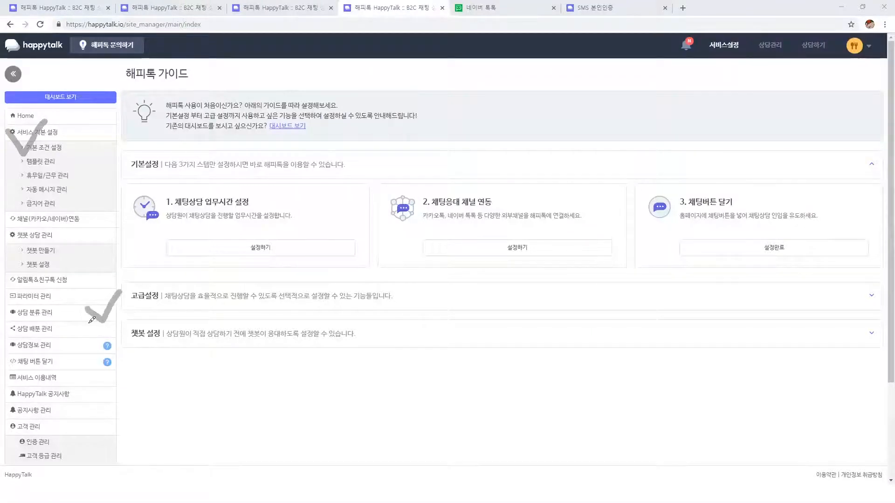
{"action": "mouse_move", "coordinate": [86, 321]}
{"action": "left_mouse_down"}
{"action": "mouse_move", "coordinate": [107, 337]}
{"action": "mouse_move", "coordinate": [126, 316]}
{"action": "left_mouse_up"}
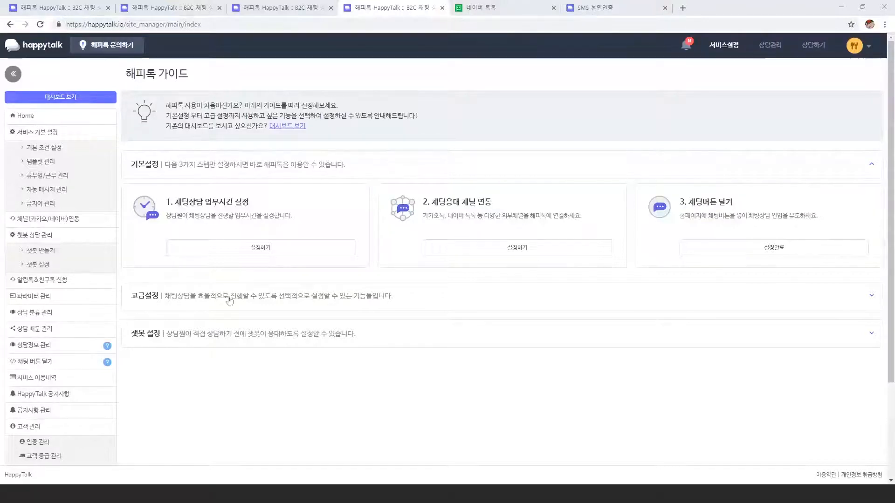
- Open the 상담 분류 관리 page and list the subcategories of the main category 온라인지점문의
{"action": "left_click", "coordinate": [35, 315]}
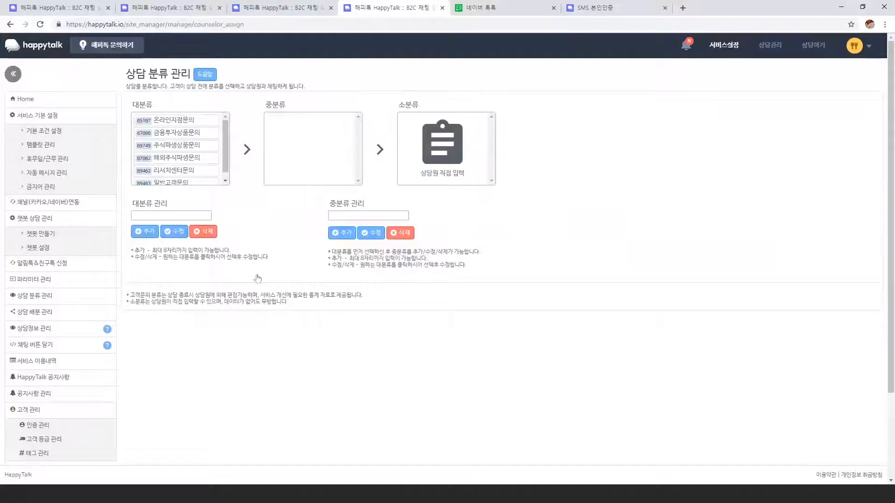
{"action": "left_click", "coordinate": [187, 124]}
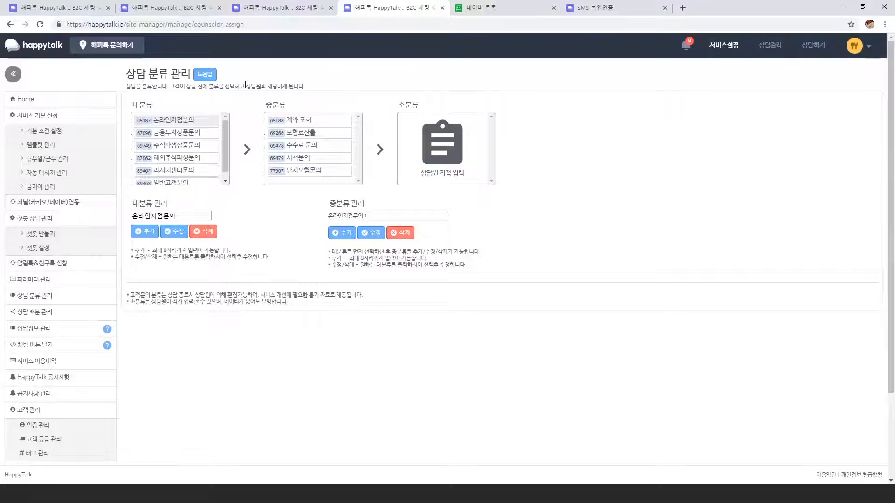
- Open the 상담 배분 관리 page, enlarge it, and look at the available consultation distribution methods
{"action": "left_click", "coordinate": [37, 318]}
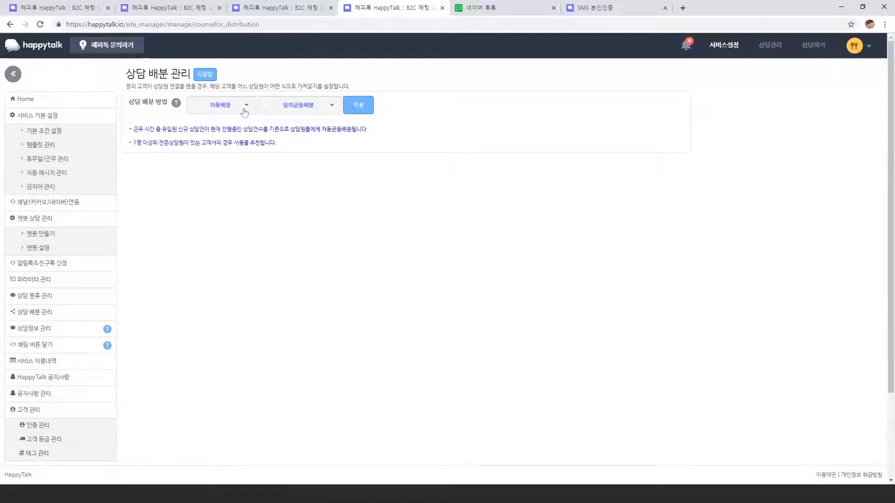
{"action": "key", "text": "ctrl+plus"}
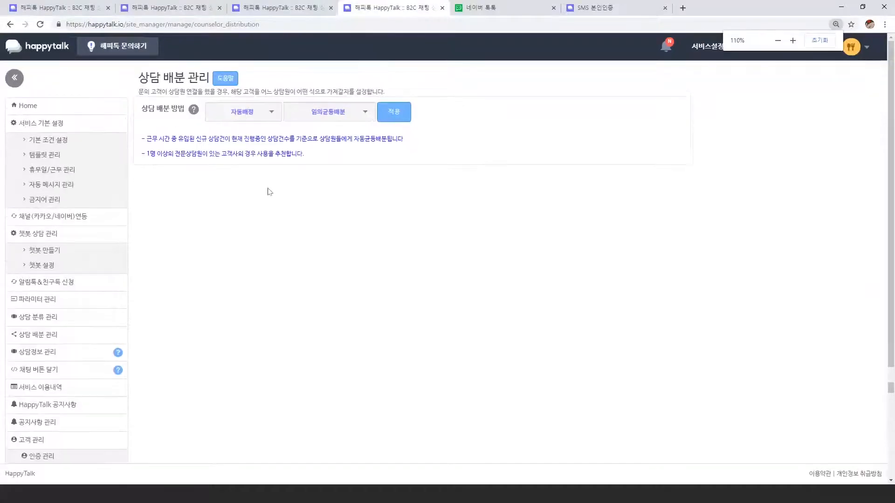
{"action": "key", "text": "ctrl+plus"}
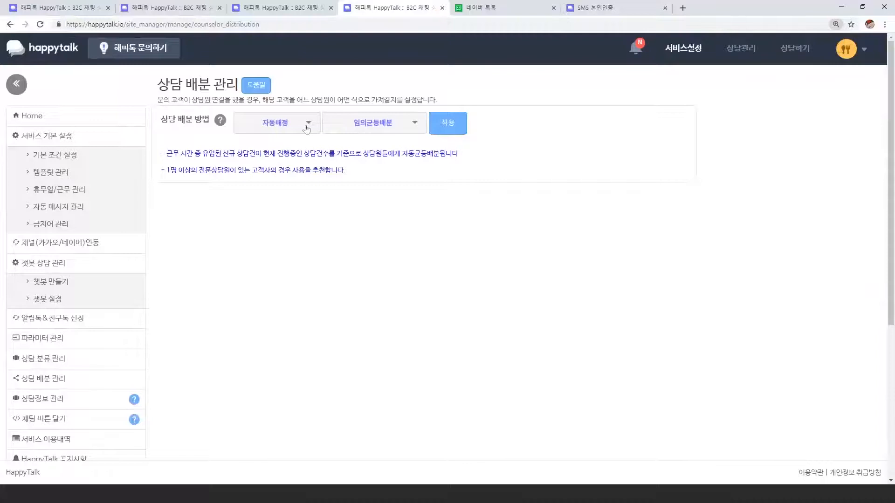
{"action": "left_click", "coordinate": [306, 125]}
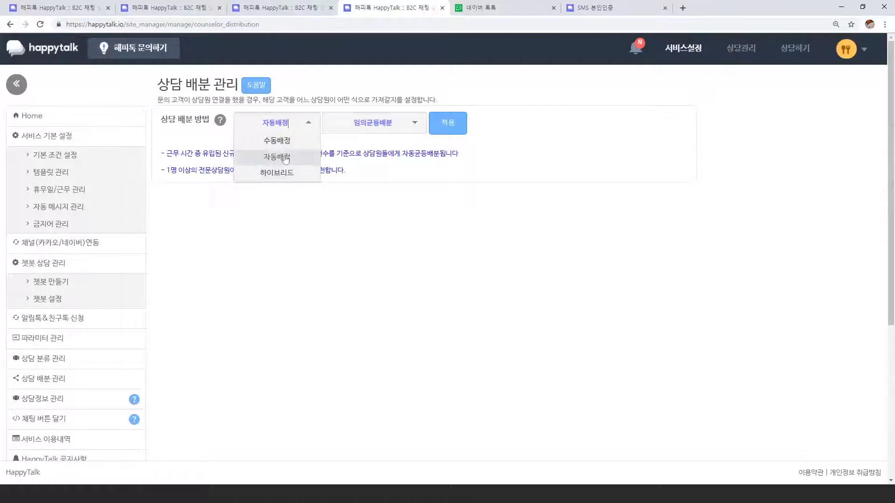
{"action": "left_click", "coordinate": [392, 145]}
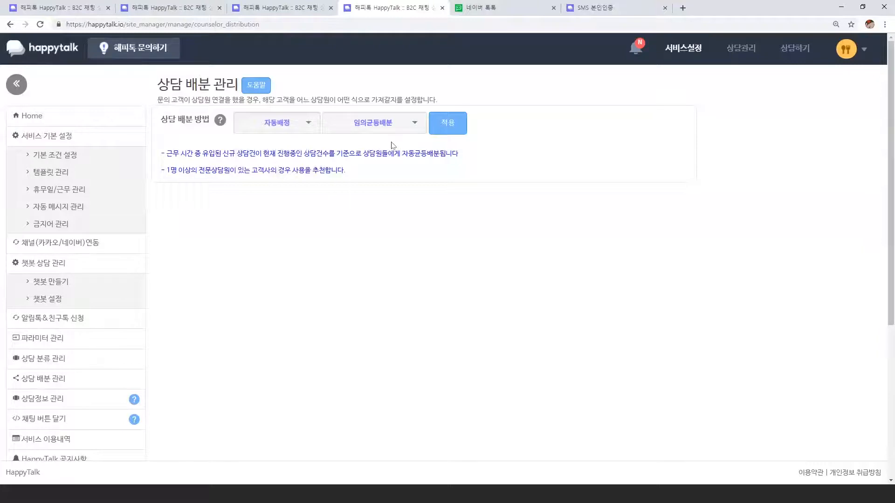
- Try the 수동배정 distribution method, and switch the method back to 자동배정
{"action": "left_click", "coordinate": [309, 123]}
{"action": "left_click", "coordinate": [298, 143]}
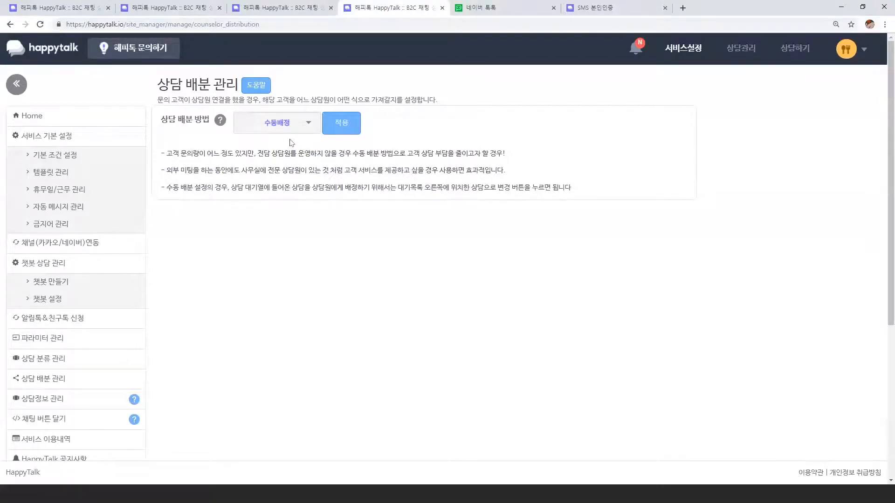
{"action": "left_click", "coordinate": [299, 125]}
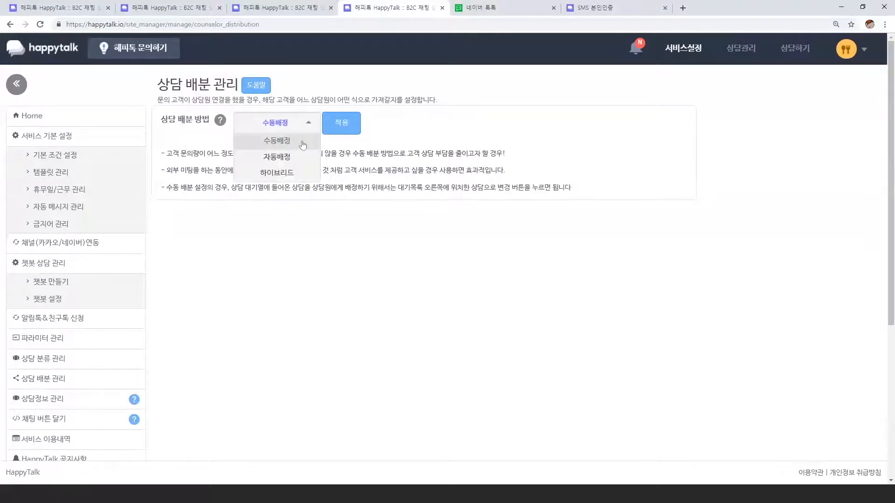
{"action": "left_click", "coordinate": [301, 159]}
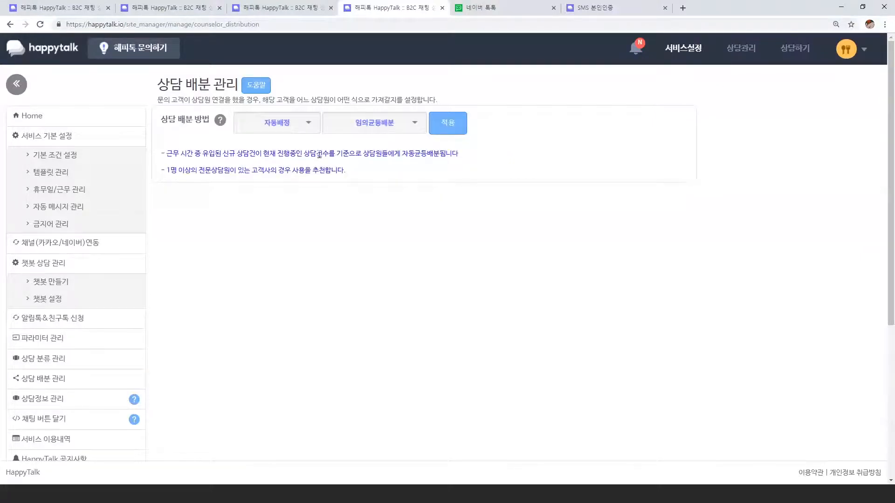
- Set the automatic distribution type to 상담 분류별 상담원 지정 and look over the 대상지정 현황 table
{"action": "left_click", "coordinate": [381, 124]}
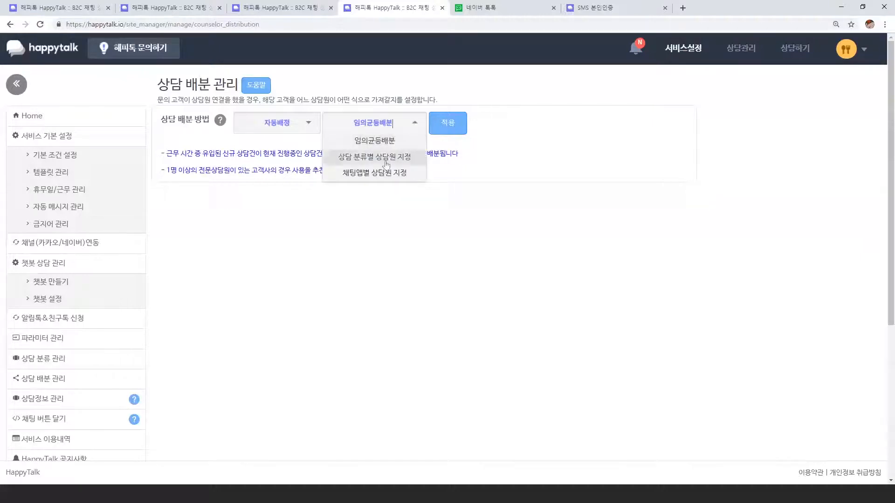
{"action": "left_click", "coordinate": [386, 159]}
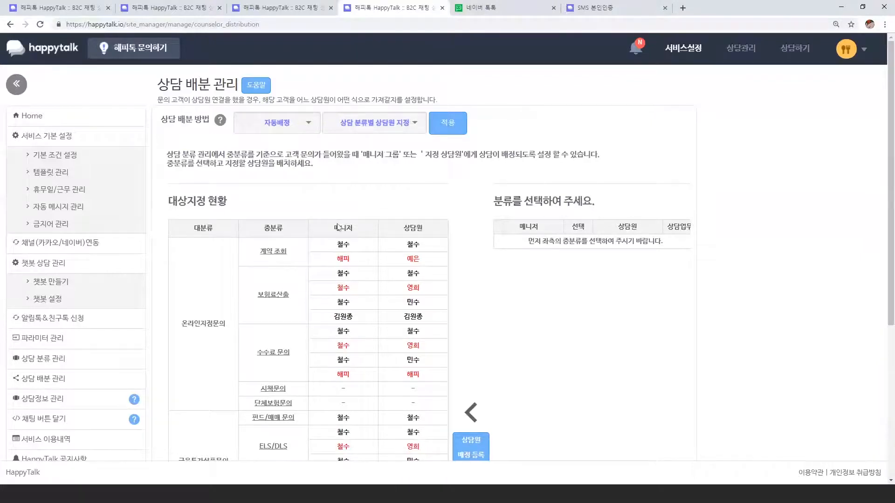
{"action": "scroll", "coordinate": [337, 227], "scroll_direction": "down", "scroll_amount": 1}
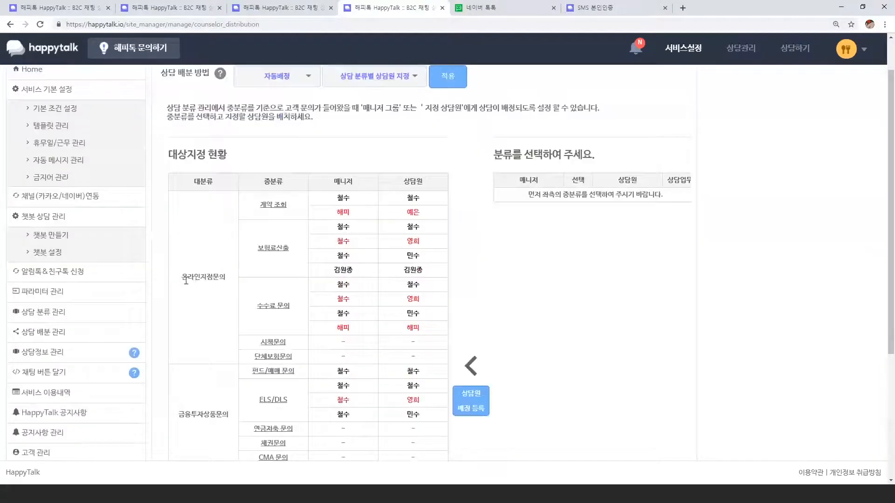
- Add the first manager's third counselor to the 온라인지점문의 > 계약 조회 category, register the assignment, and check its listed counselors
{"action": "left_click_drag", "start_coordinate": [183, 280], "coordinate": [231, 284]}
{"action": "left_click_drag", "start_coordinate": [258, 207], "coordinate": [288, 212]}
{"action": "left_click", "coordinate": [277, 207]}
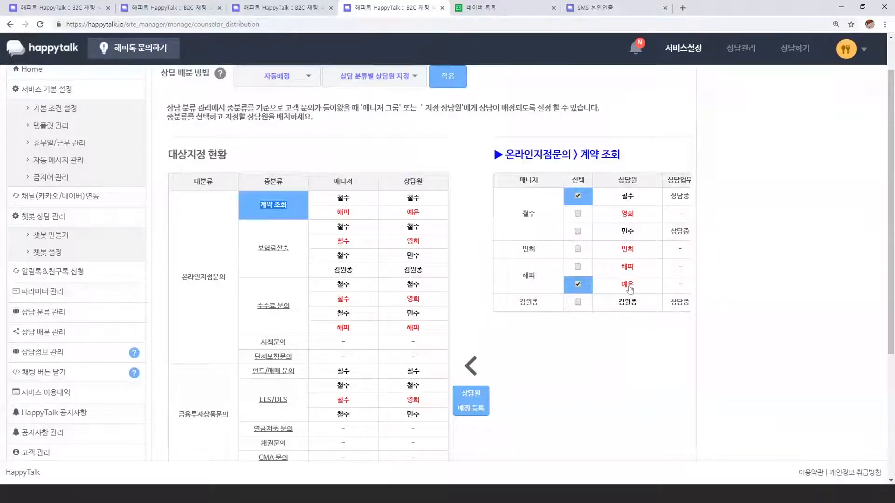
{"action": "left_click", "coordinate": [578, 232]}
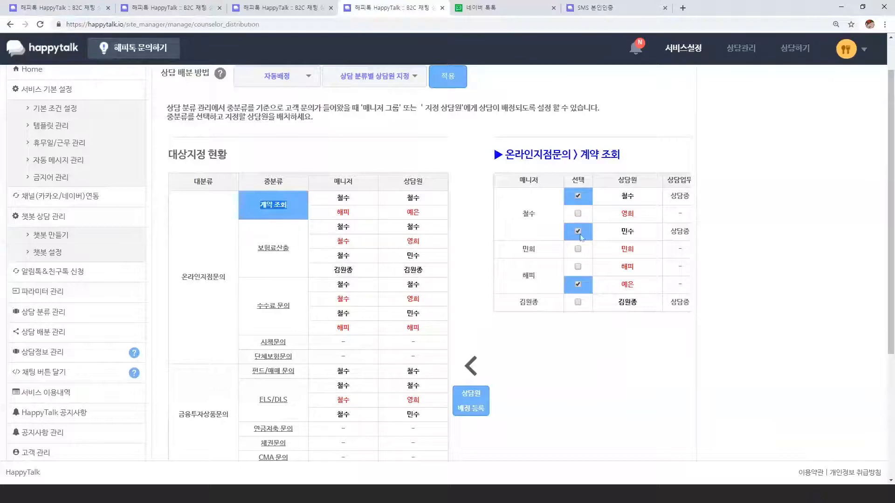
{"action": "left_click", "coordinate": [472, 407]}
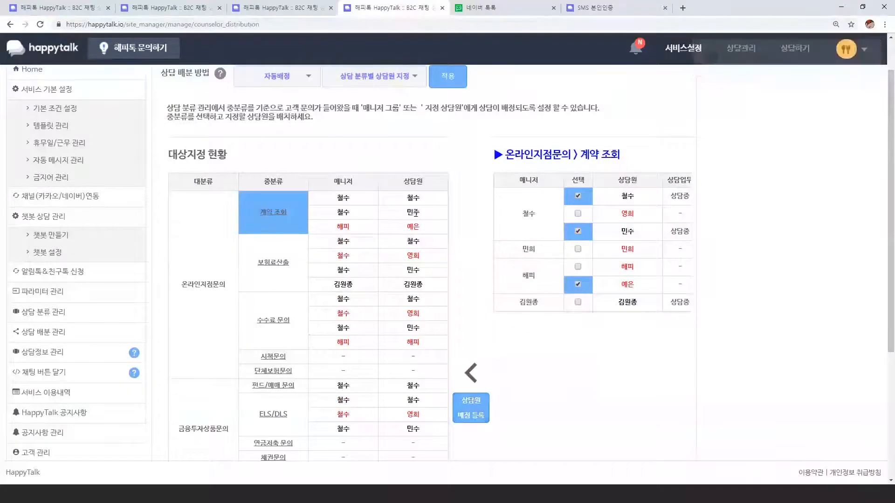
{"action": "left_click_drag", "start_coordinate": [412, 224], "coordinate": [405, 200]}
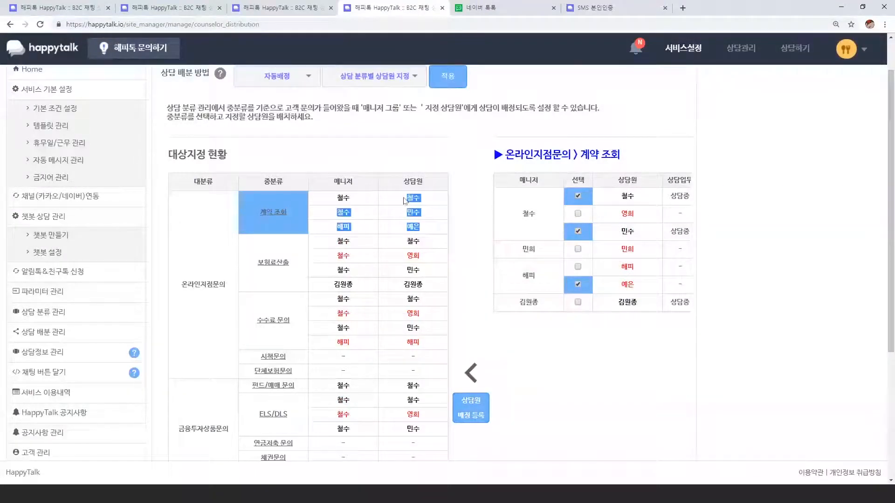
{"action": "left_click", "coordinate": [400, 206]}
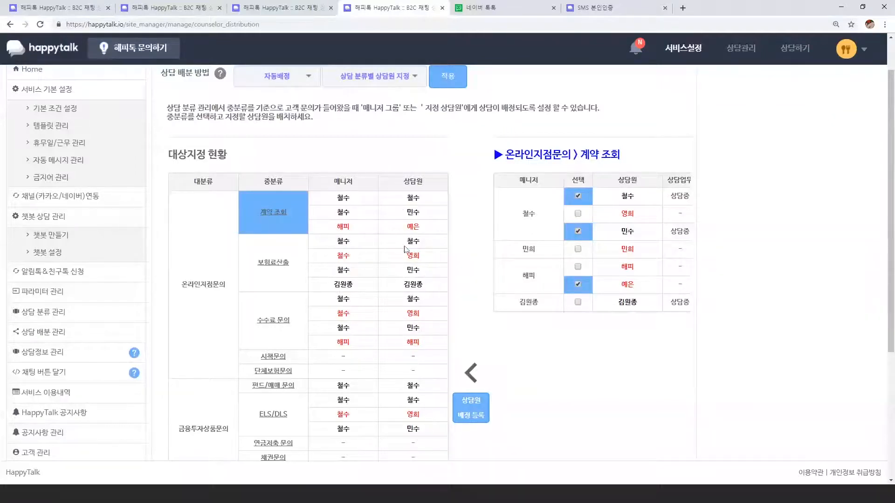
- Open the 기본 조건 설정 page, shrink it slightly, and check the minute options for the 답변대기 시간 of the automatic consultation closing
{"action": "scroll", "coordinate": [416, 208], "scroll_direction": "up", "scroll_amount": 1}
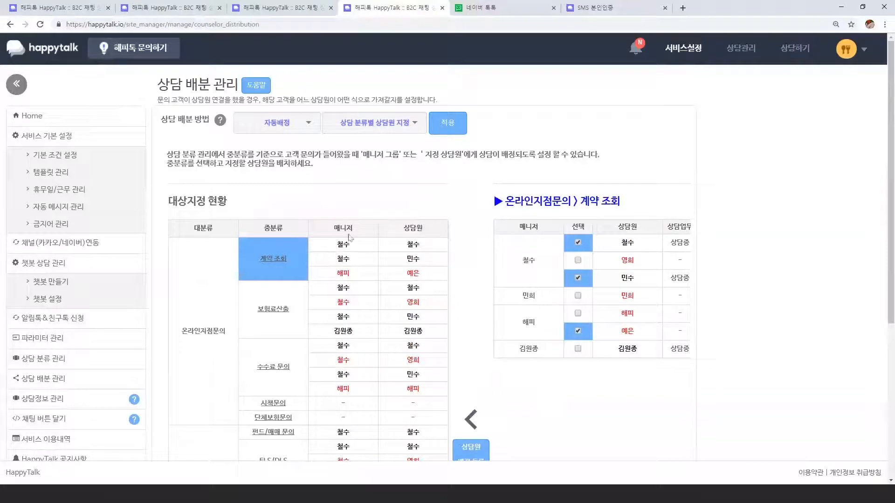
{"action": "left_click", "coordinate": [66, 158]}
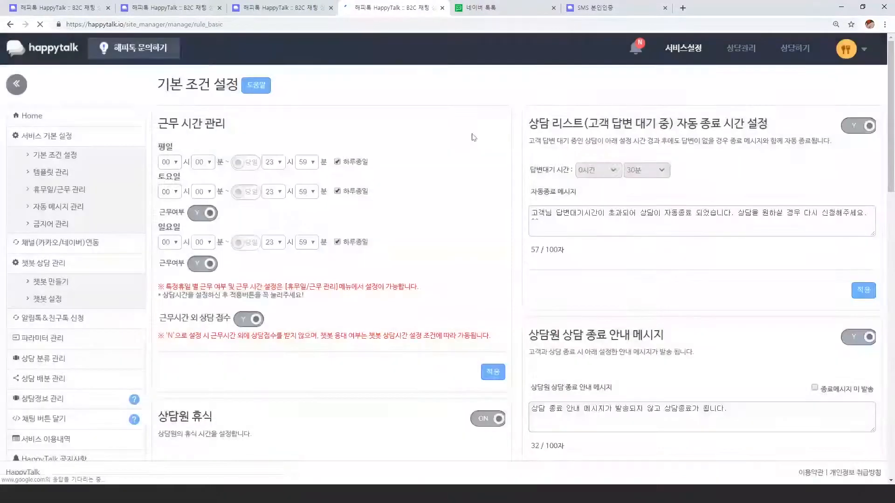
{"action": "key", "text": "ctrl+minus"}
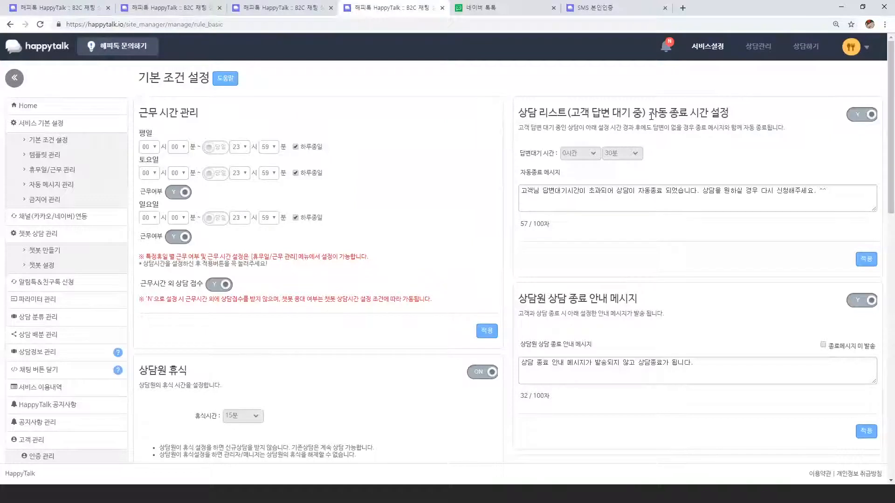
{"action": "left_click", "coordinate": [635, 155]}
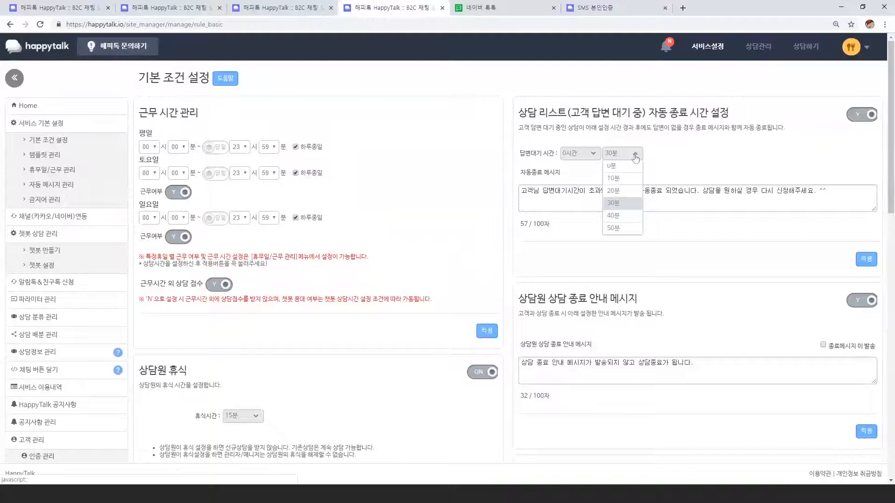
{"action": "left_click", "coordinate": [683, 163]}
- Look over the 상담원 휴식 and 상담원 식사시간 sections of the basic conditions
{"action": "scroll", "coordinate": [205, 146], "scroll_direction": "down", "scroll_amount": 5}
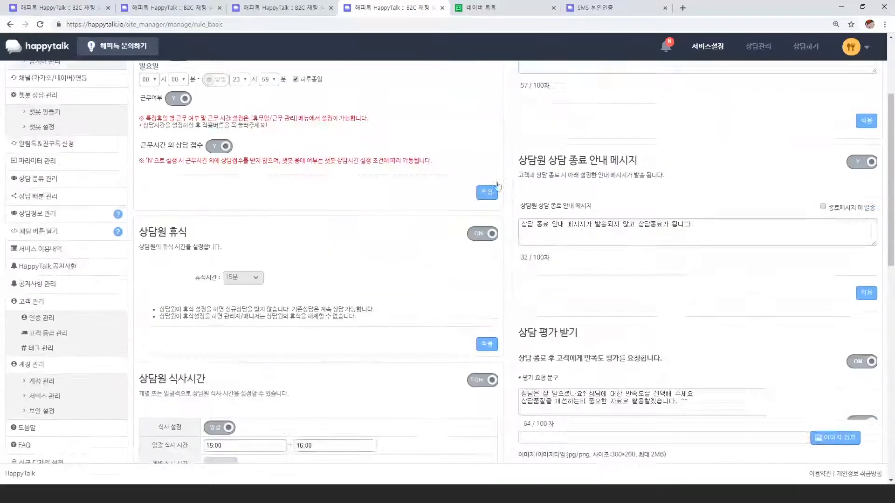
{"action": "left_click_drag", "start_coordinate": [137, 140], "coordinate": [188, 139]}
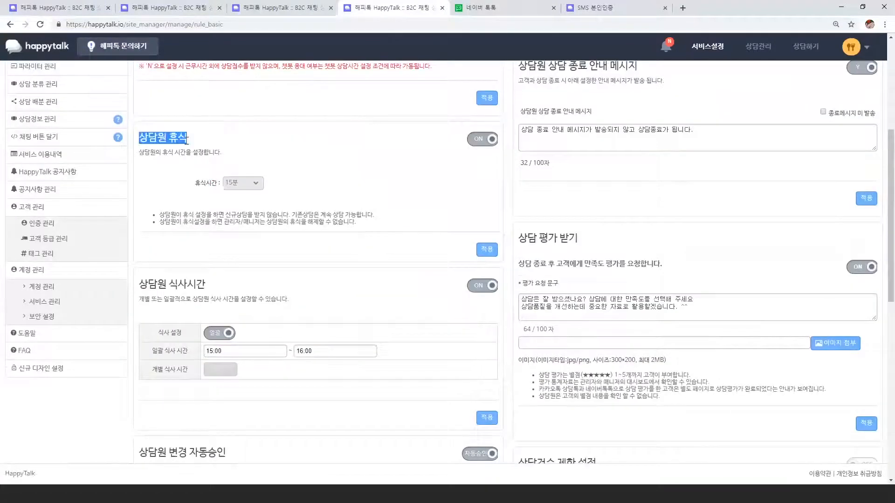
{"action": "scroll", "coordinate": [154, 196], "scroll_direction": "down", "scroll_amount": 2}
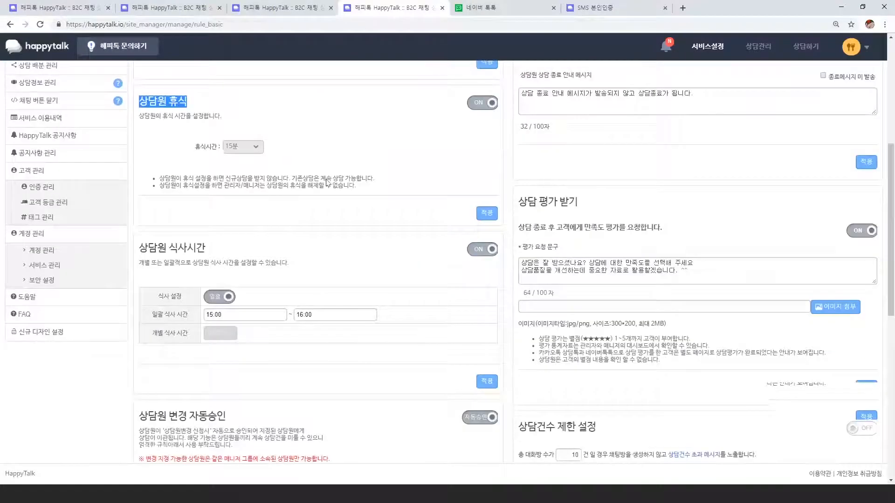
{"action": "left_click_drag", "start_coordinate": [142, 192], "coordinate": [213, 195]}
{"action": "left_click", "coordinate": [213, 196]}
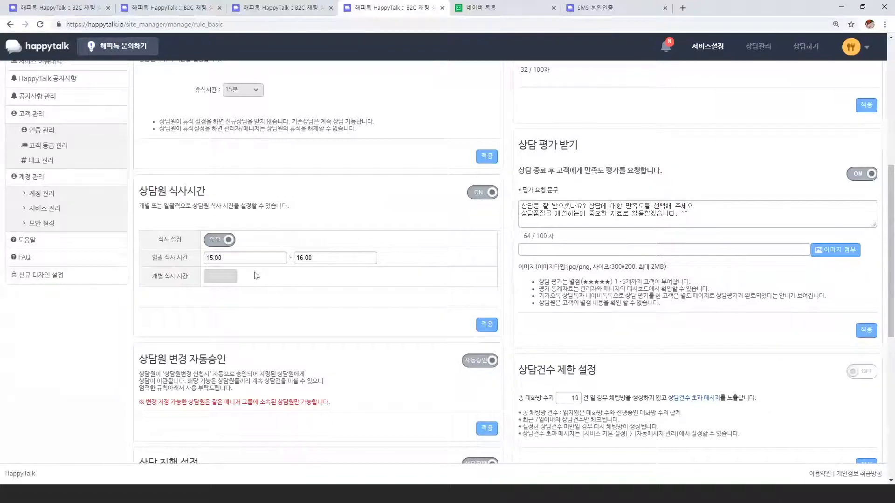
- Switch 식사 설정 from 일괄 to 개별, view the individual counselor meal-time dialog, and close it
{"action": "left_click", "coordinate": [217, 240]}
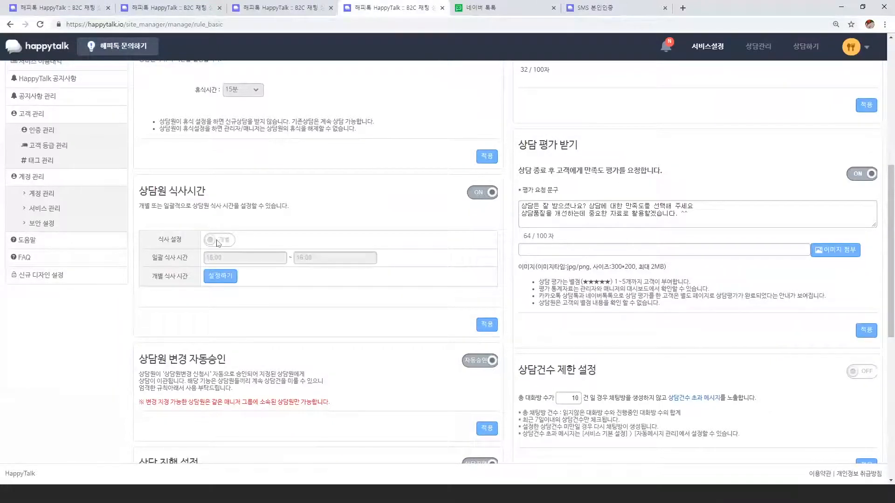
{"action": "left_click", "coordinate": [220, 277]}
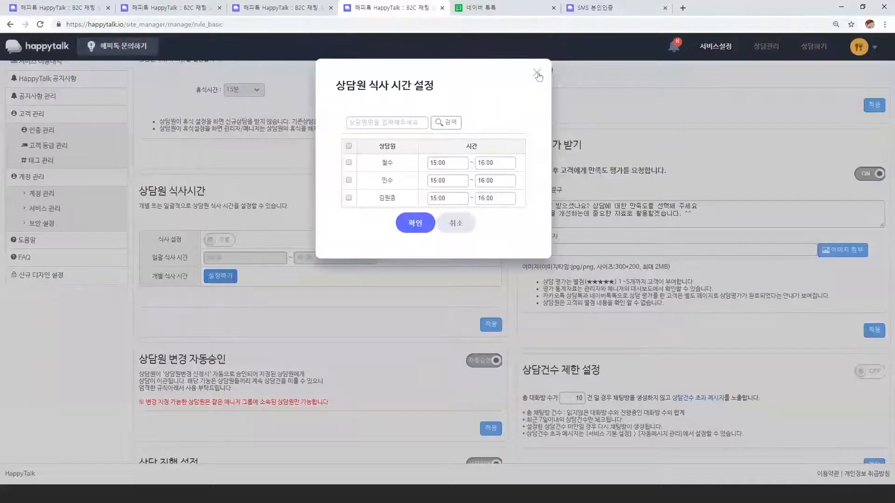
{"action": "left_click", "coordinate": [537, 74]}
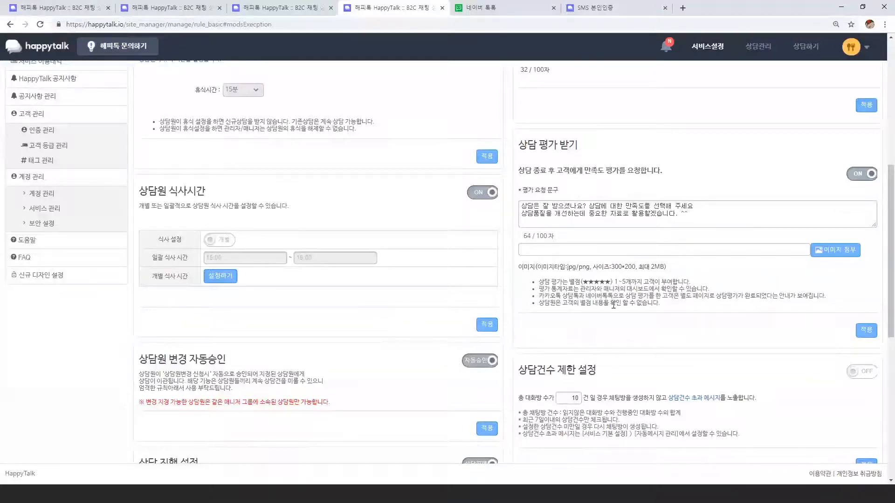
- Examine the 상담건수 제한 설정 section and the remaining basic conditions, including 상담 진행 설정 and 카카오 상담톡 채팅
{"action": "scroll", "coordinate": [635, 295], "scroll_direction": "down", "scroll_amount": 4}
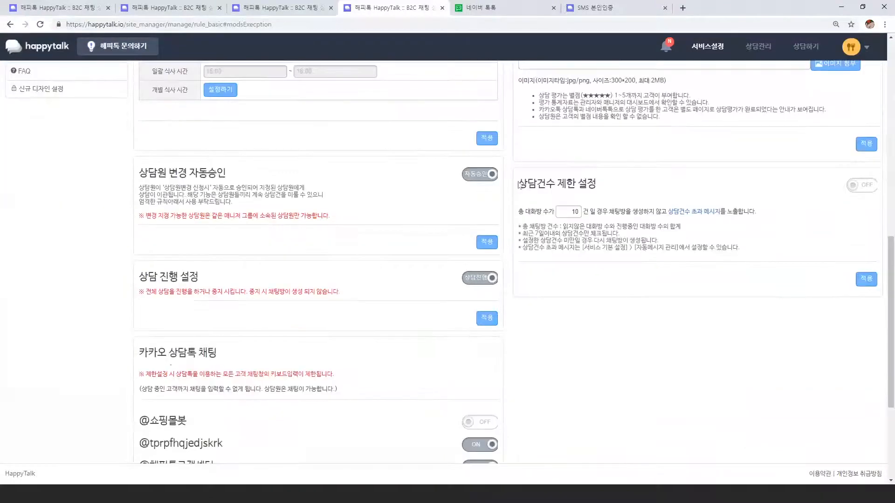
{"action": "left_click_drag", "start_coordinate": [520, 185], "coordinate": [605, 183]}
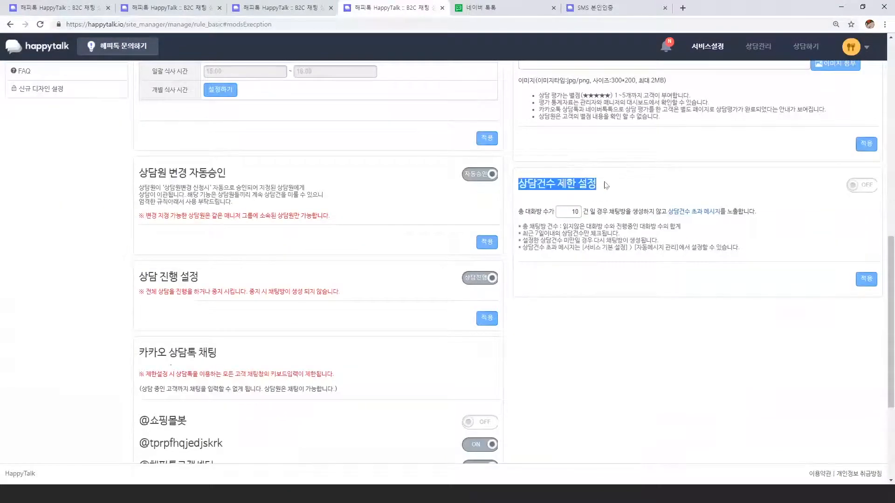
{"action": "left_click", "coordinate": [607, 186]}
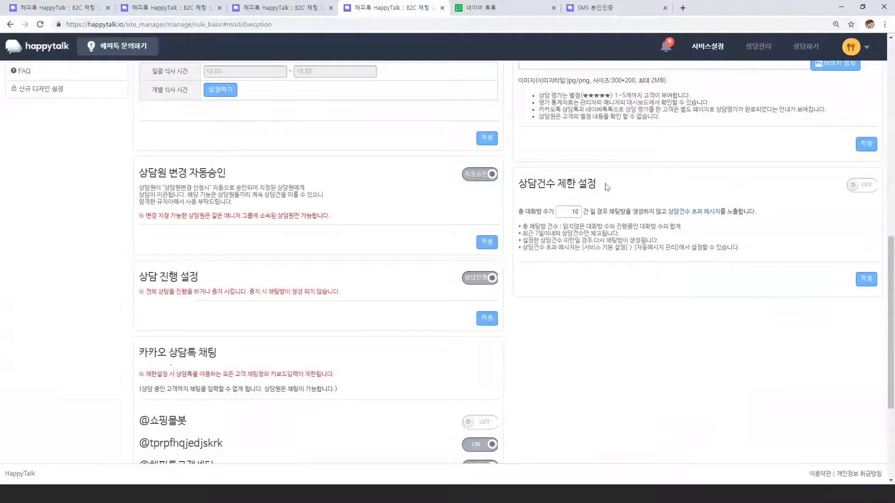
{"action": "scroll", "coordinate": [530, 169], "scroll_direction": "down", "scroll_amount": 2}
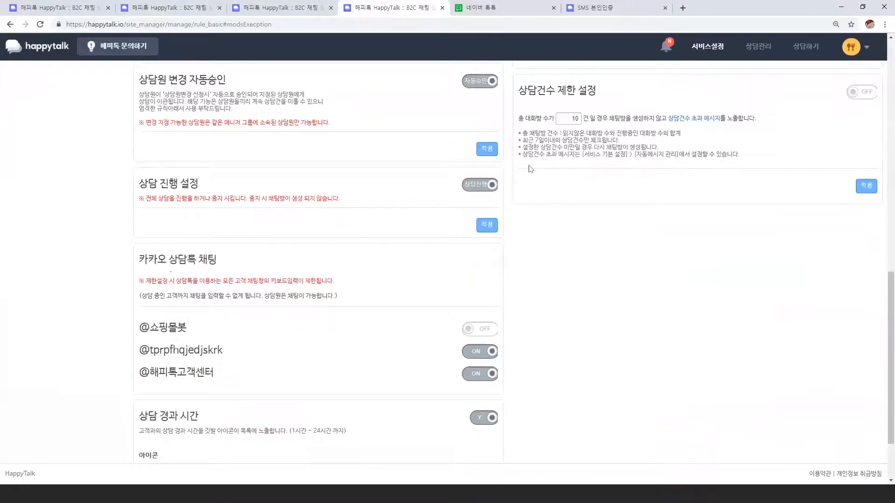
- Look over the 템플릿 관리 page, and open the 휴무일/근무 관리 calendar
{"action": "scroll", "coordinate": [530, 169], "scroll_direction": "up", "scroll_amount": 13}
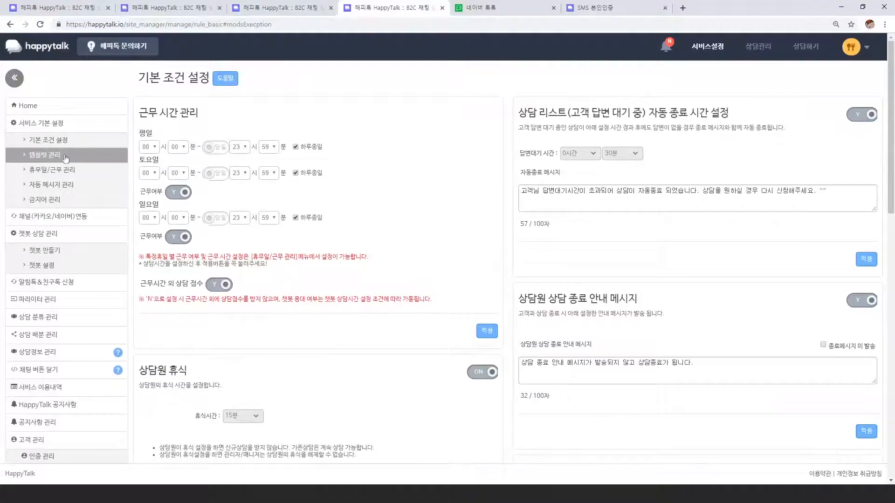
{"action": "left_click", "coordinate": [49, 160]}
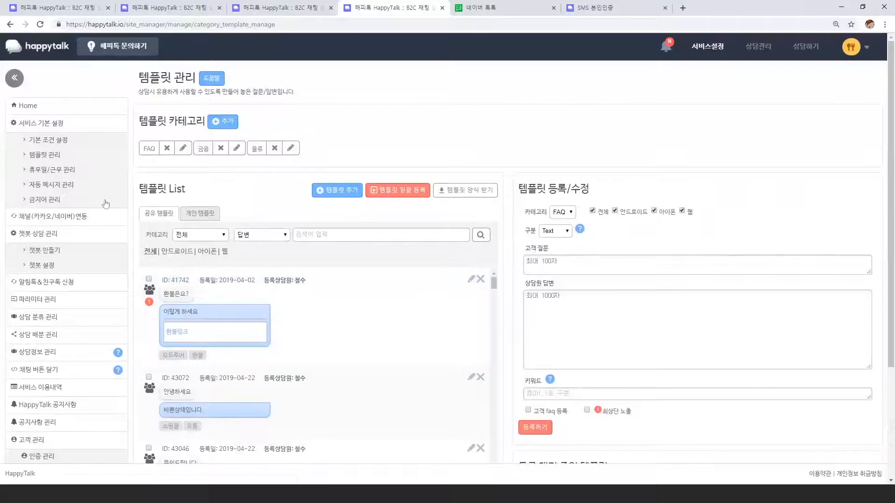
{"action": "left_click", "coordinate": [53, 173]}
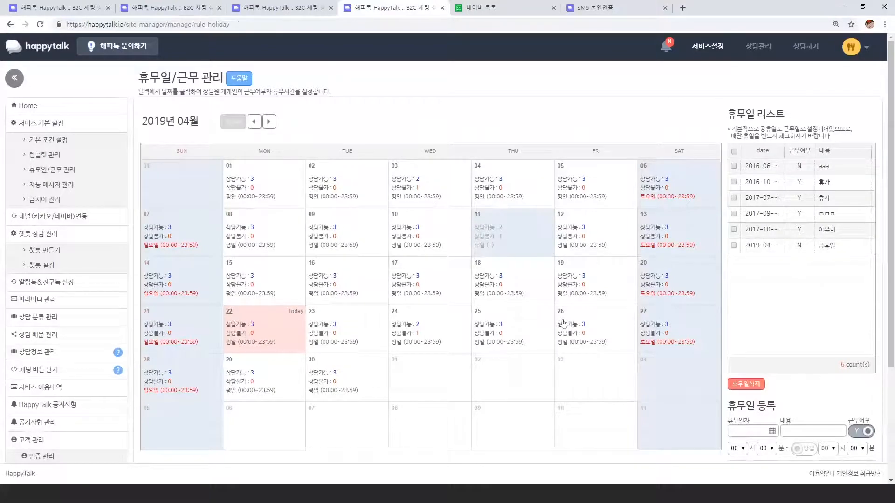
- Set the third counselor to 상담불가 for 2019-04-24, check the 휴무시간 options of the first counselor, and close the assignment dialog
{"action": "left_click", "coordinate": [462, 319]}
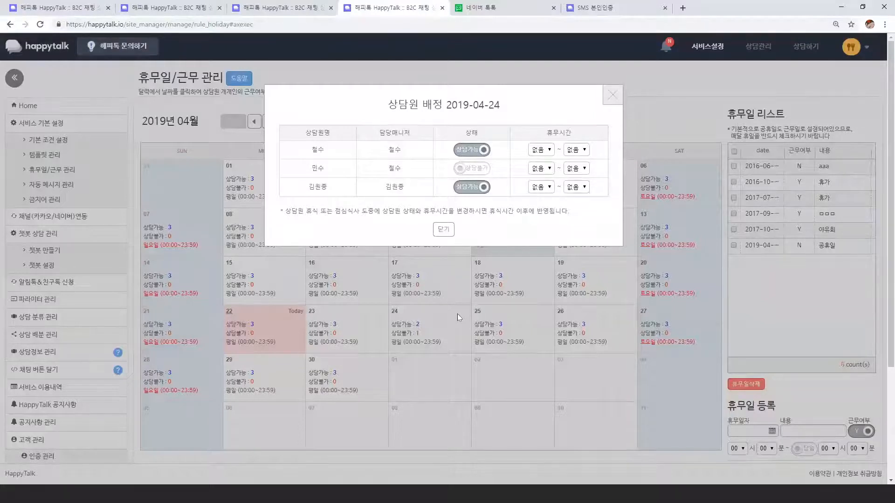
{"action": "left_click", "coordinate": [477, 188]}
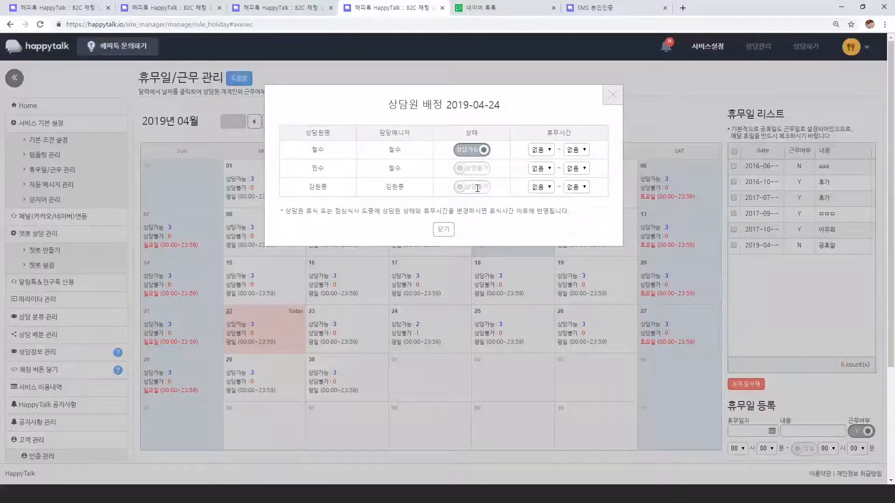
{"action": "left_click", "coordinate": [547, 154]}
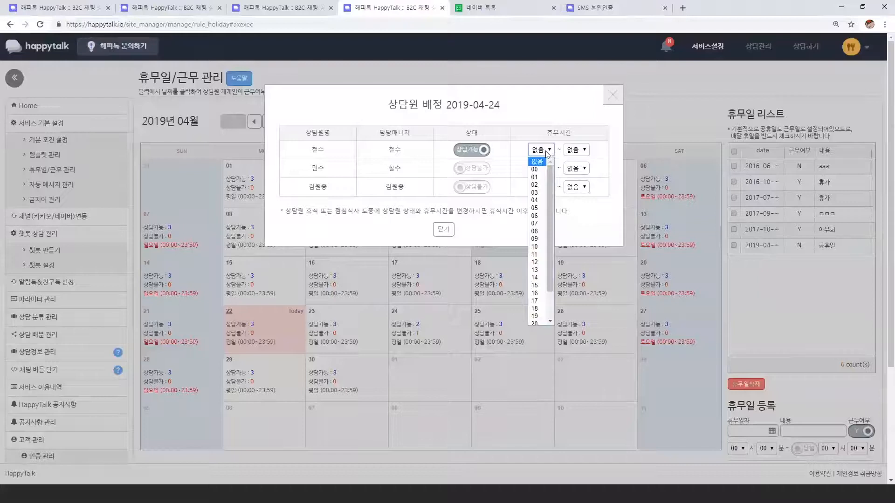
{"action": "left_click", "coordinate": [443, 230]}
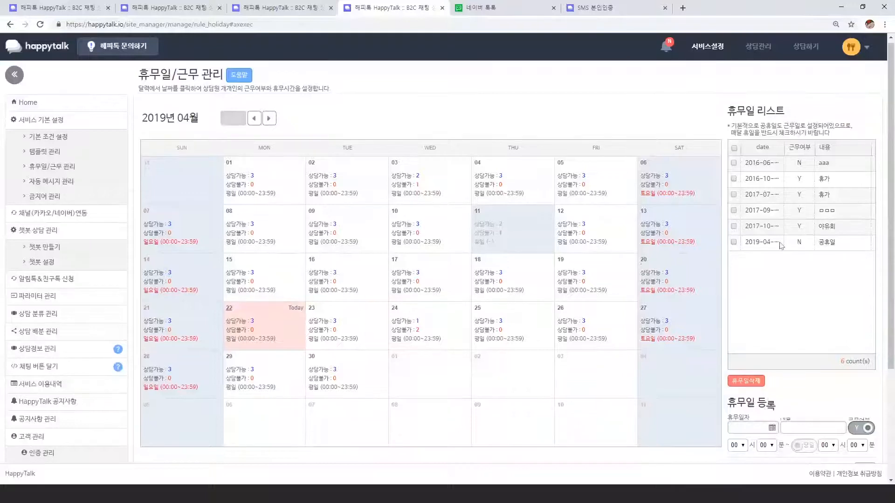
- Look at the 휴무일 등록 form below the holiday list
{"action": "scroll", "coordinate": [732, 316], "scroll_direction": "down", "scroll_amount": 2}
{"action": "triple_click", "coordinate": [772, 312]}
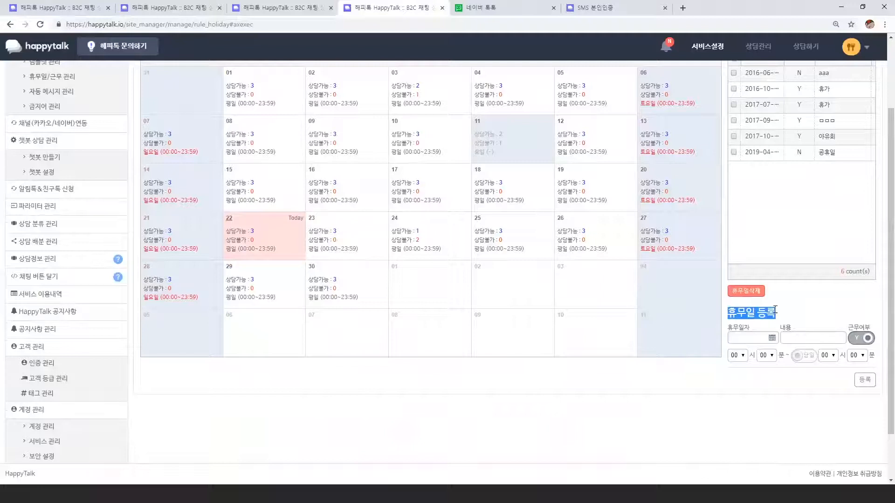
{"action": "scroll", "coordinate": [637, 340], "scroll_direction": "up", "scroll_amount": 2}
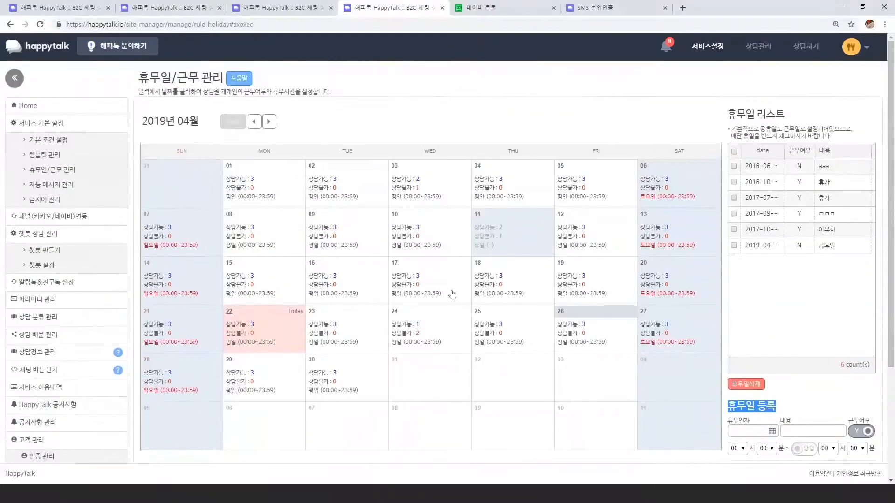
- Open the 자동 메시지 관리 page and look over its messages, including Busy Time 안내 메시지, 상담건수 초과 메시지 and 식사 시간 안내 메시지
{"action": "left_click", "coordinate": [52, 188]}
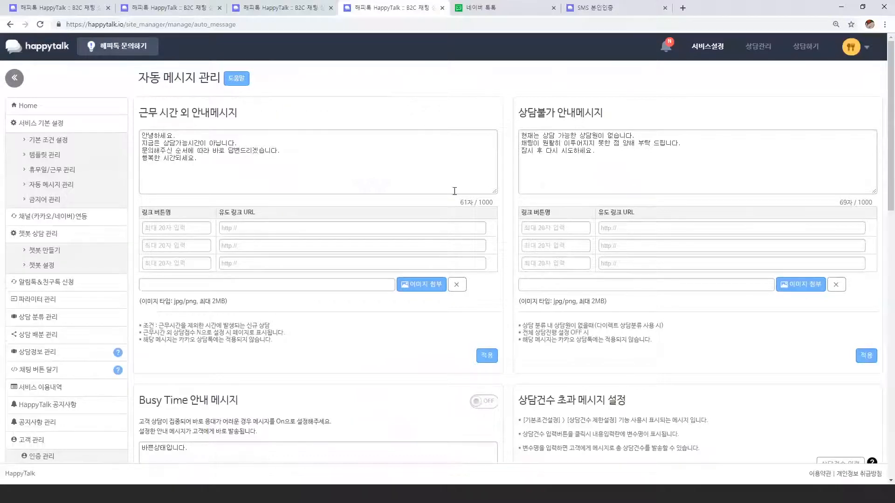
{"action": "scroll", "coordinate": [309, 234], "scroll_direction": "down", "scroll_amount": 6}
{"action": "left_click_drag", "start_coordinate": [140, 121], "coordinate": [246, 121]}
{"action": "left_click", "coordinate": [247, 174]}
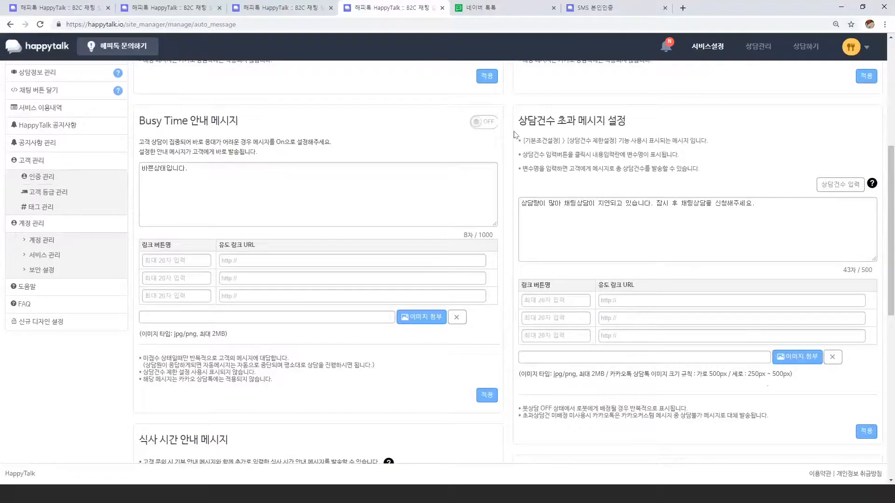
{"action": "scroll", "coordinate": [170, 268], "scroll_direction": "down", "scroll_amount": 4}
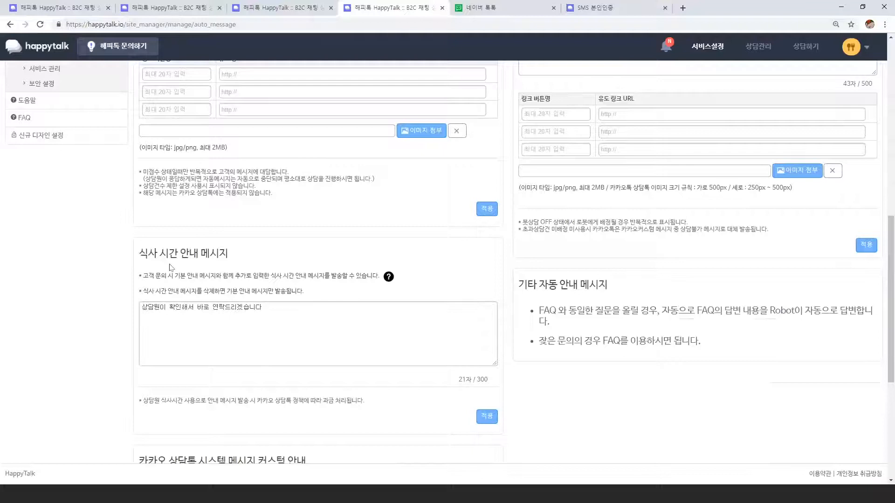
- Open the 금지어 관리 page and review the registration rules and the list of registered forbidden words
{"action": "scroll", "coordinate": [171, 267], "scroll_direction": "up", "scroll_amount": 10}
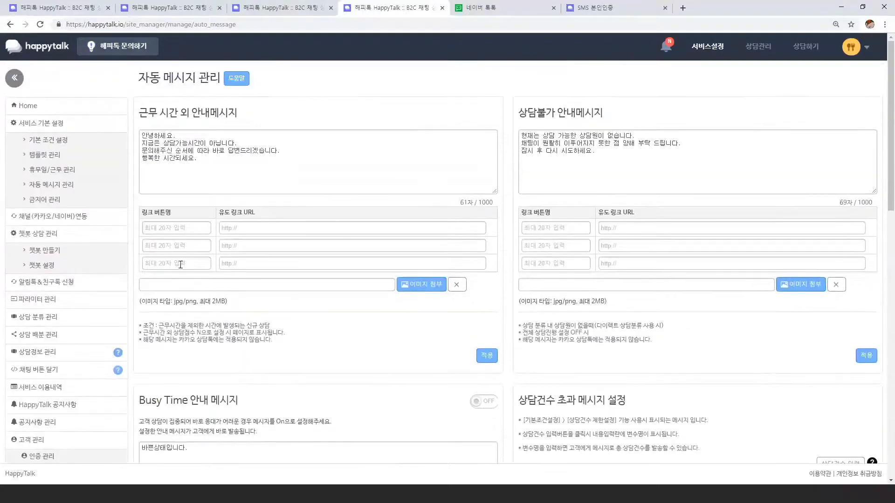
{"action": "left_click", "coordinate": [44, 201]}
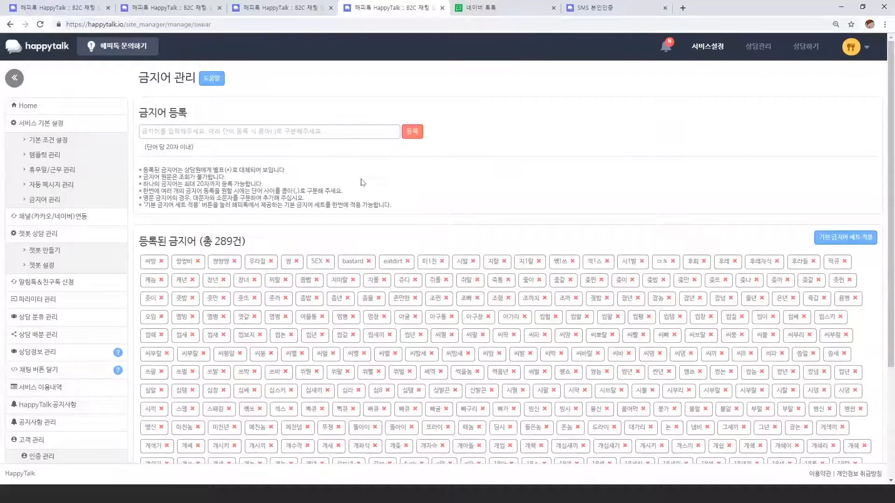
{"action": "scroll", "coordinate": [380, 197], "scroll_direction": "down", "scroll_amount": 3}
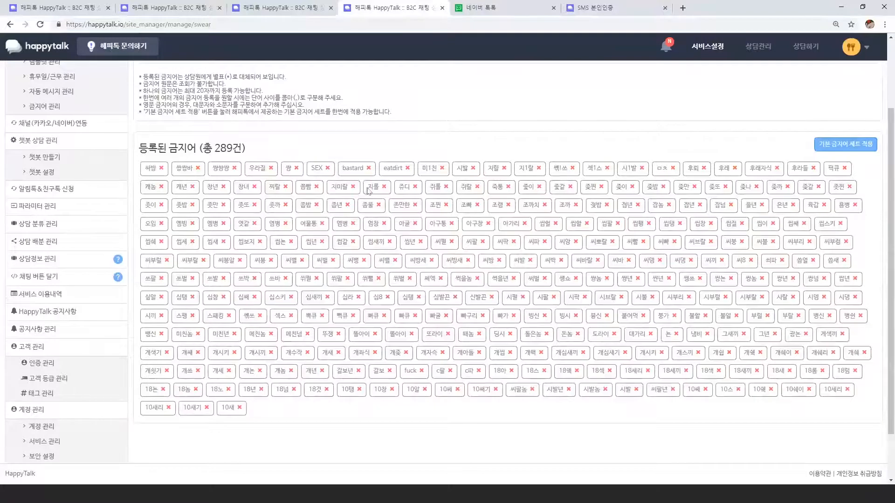
{"action": "scroll", "coordinate": [369, 191], "scroll_direction": "up", "scroll_amount": 1}
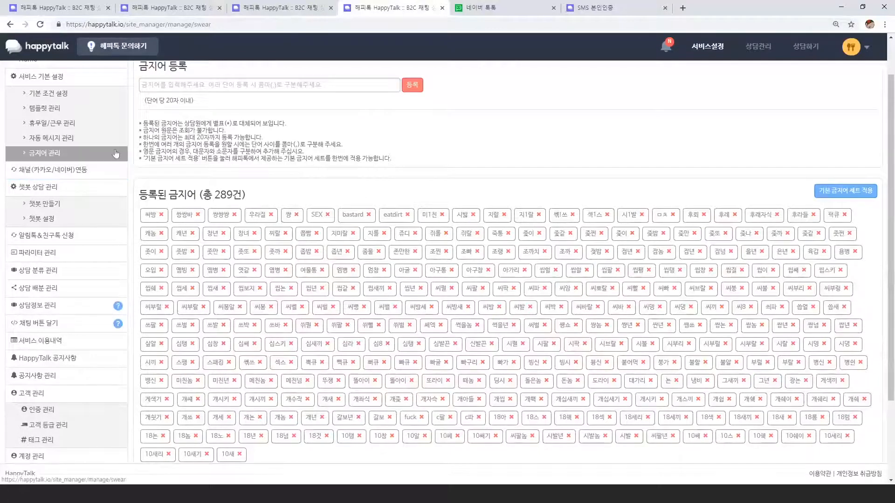
- Open the 챗봇 만들기 page in happybot and look through the list of consultation chatbot scenarios
{"action": "scroll", "coordinate": [96, 189], "scroll_direction": "down", "scroll_amount": 1}
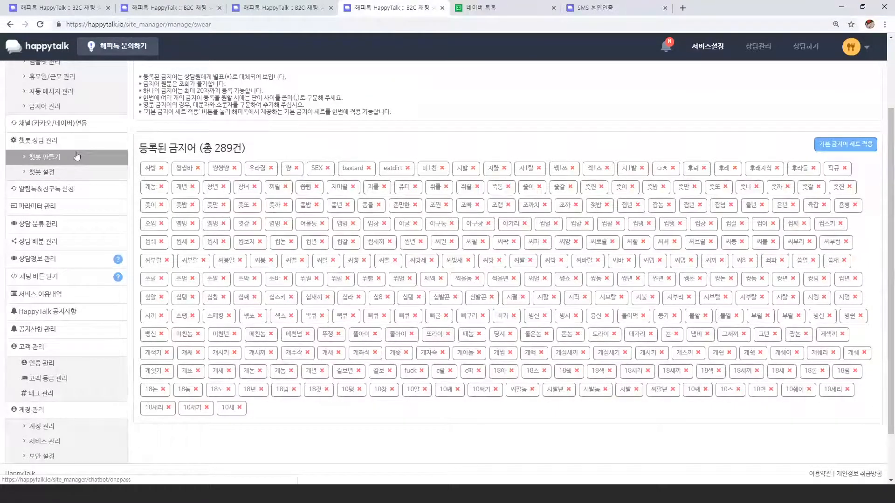
{"action": "left_click", "coordinate": [40, 161]}
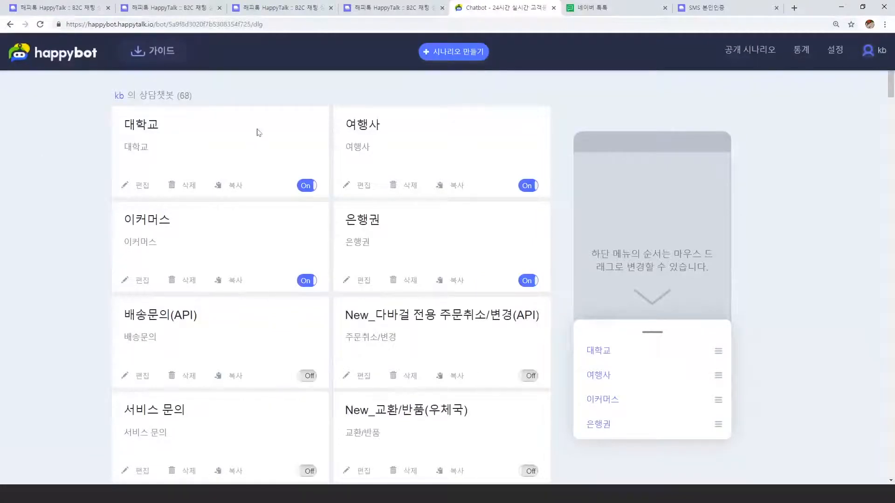
{"action": "scroll", "coordinate": [371, 186], "scroll_direction": "down", "scroll_amount": 7}
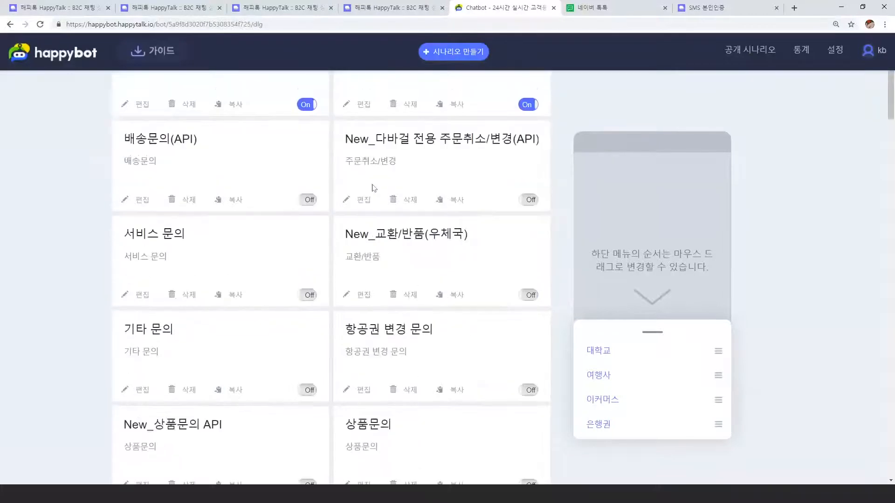
{"action": "scroll", "coordinate": [372, 188], "scroll_direction": "up", "scroll_amount": 7}
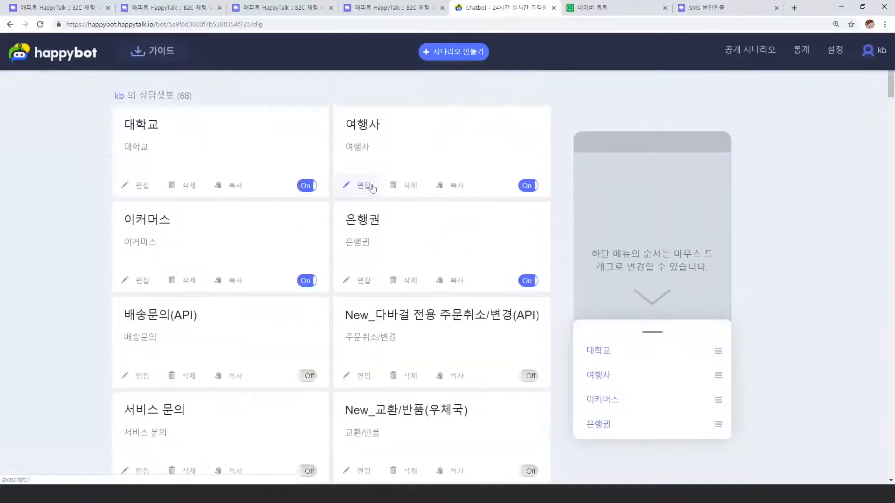
- Switch on the 배송문의(API) and 서비스 문의 consultation chatbots in the scenario list
{"action": "left_click", "coordinate": [307, 376]}
{"action": "scroll", "coordinate": [311, 387], "scroll_direction": "down", "scroll_amount": 1}
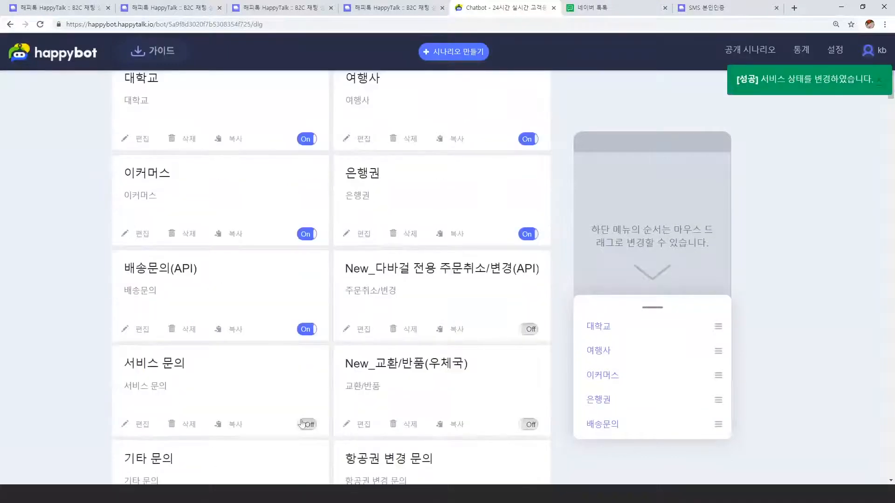
{"action": "left_click", "coordinate": [305, 424]}
{"action": "scroll", "coordinate": [310, 251], "scroll_direction": "up", "scroll_amount": 1}
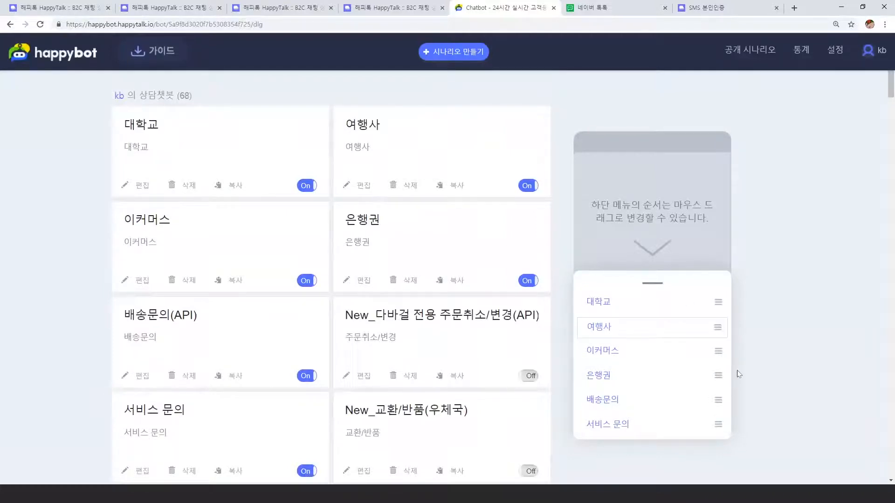
- Bring up the 해피톡 고객센터 chat window, examine the chatbot's numbered inquiry menu in the earlier messages, and minimize the window
{"action": "left_click", "coordinate": [154, 494]}
{"action": "scroll", "coordinate": [619, 188], "scroll_direction": "up", "scroll_amount": 10}
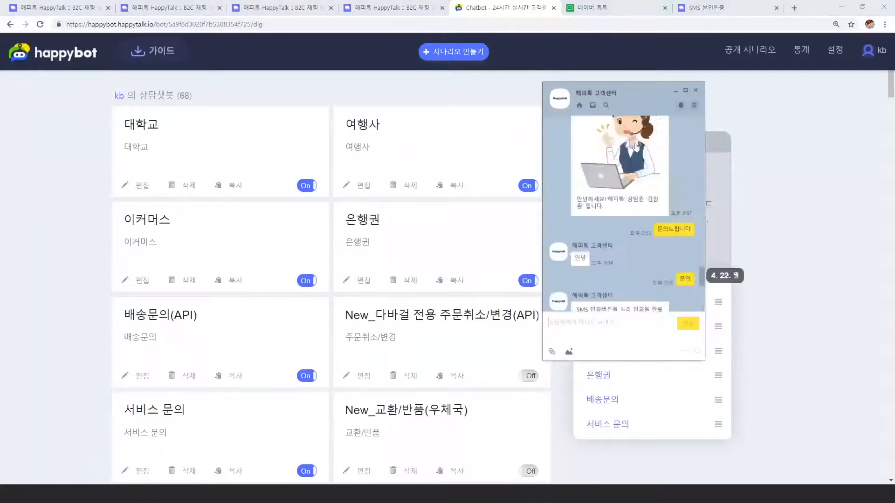
{"action": "scroll", "coordinate": [629, 171], "scroll_direction": "up", "scroll_amount": 5}
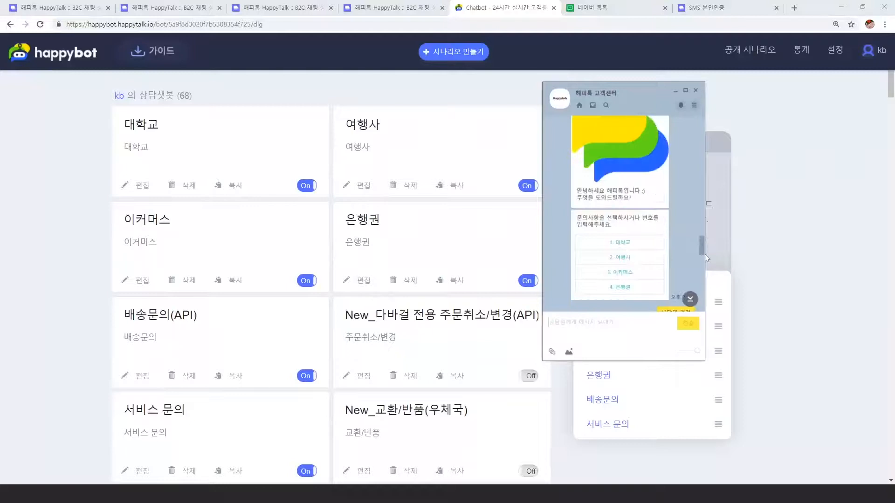
{"action": "mouse_move", "coordinate": [703, 251]}
{"action": "left_mouse_down"}
{"action": "mouse_move", "coordinate": [701, 240]}
{"action": "mouse_move", "coordinate": [700, 250]}
{"action": "left_mouse_up"}
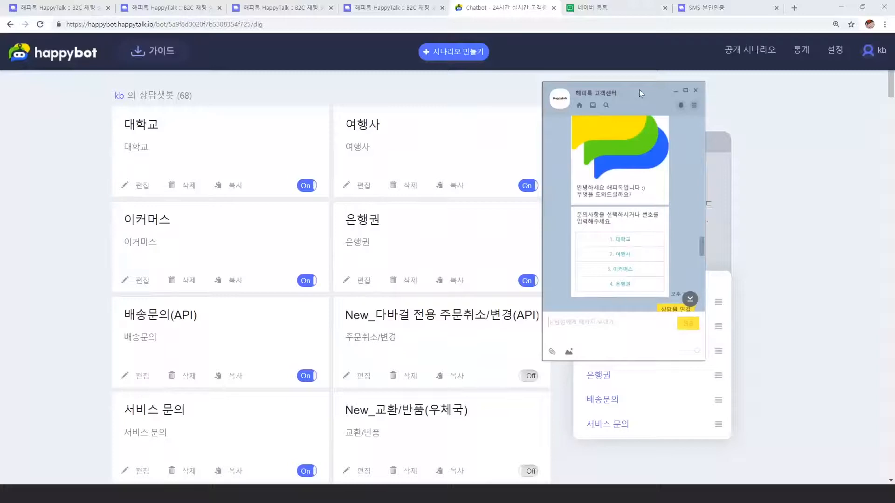
{"action": "left_click", "coordinate": [675, 92]}
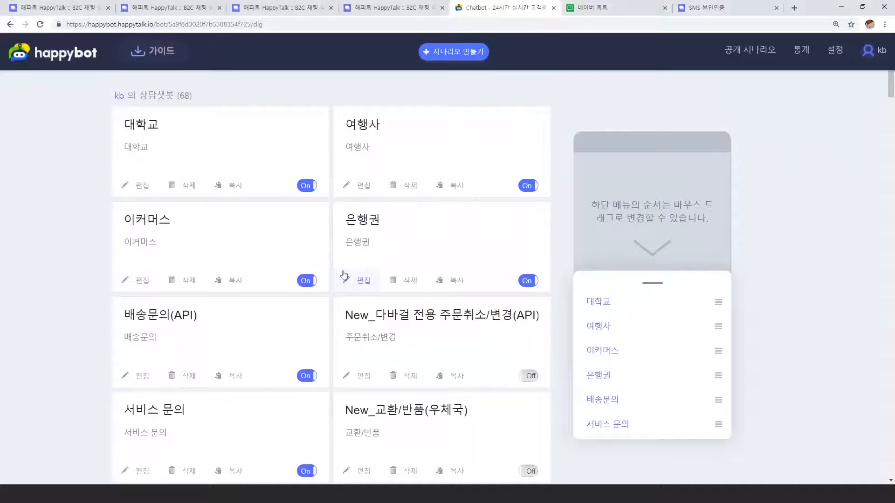
- Open the 대학교 scenario for editing and examine the messages set up in its 대화1 block
{"action": "left_click", "coordinate": [311, 187]}
{"action": "left_click", "coordinate": [131, 189]}
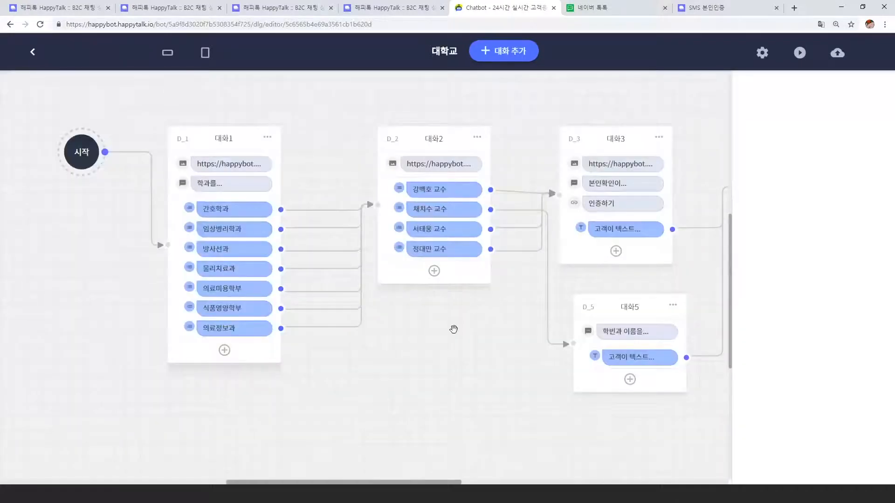
{"action": "key", "text": "ctrl+minus"}
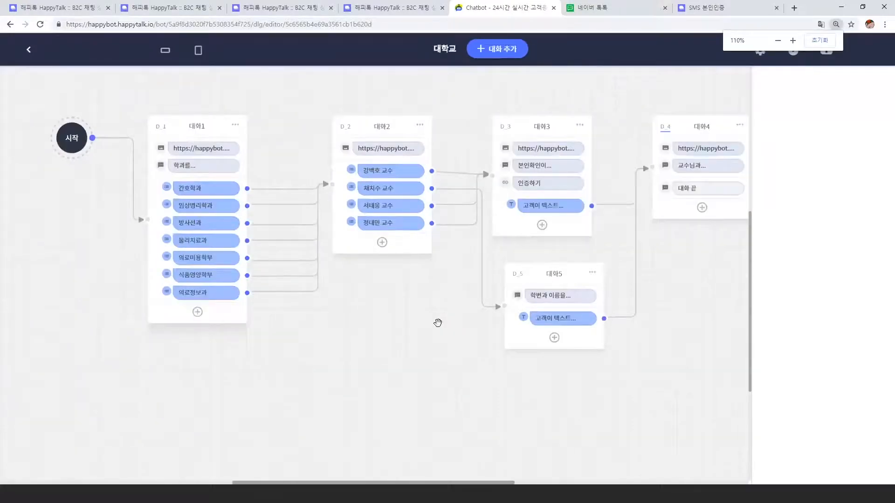
{"action": "key", "text": "ctrl+minus"}
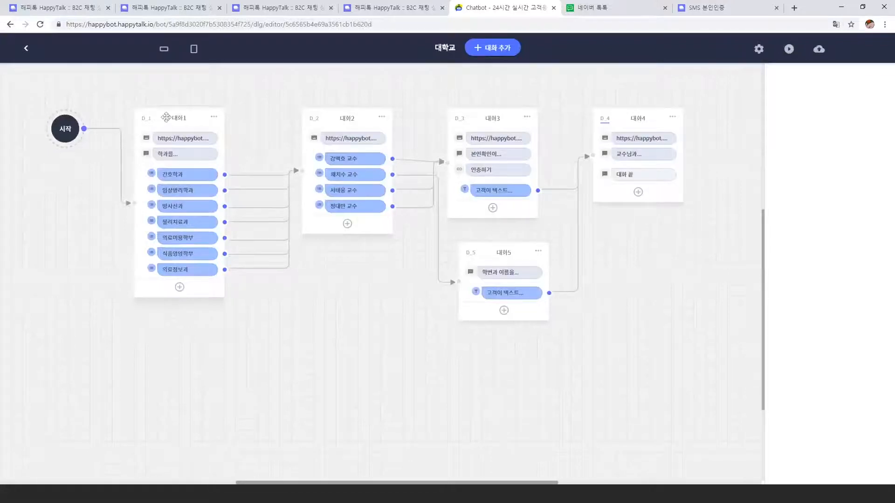
{"action": "left_click", "coordinate": [181, 116]}
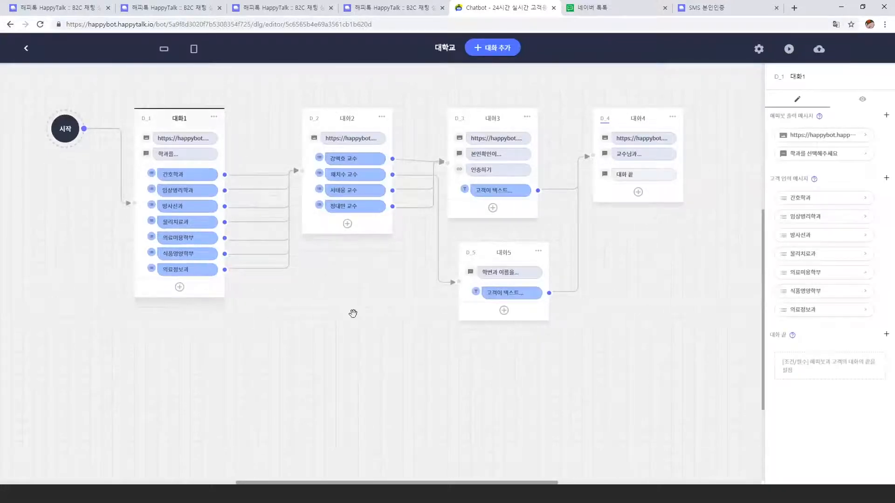
{"action": "mouse_move", "coordinate": [115, 133]}
- Run the 대학교 scenario's simulation, choose 간호학과 to see the follow-up dialogue, and close the simulation
{"action": "left_click", "coordinate": [789, 50]}
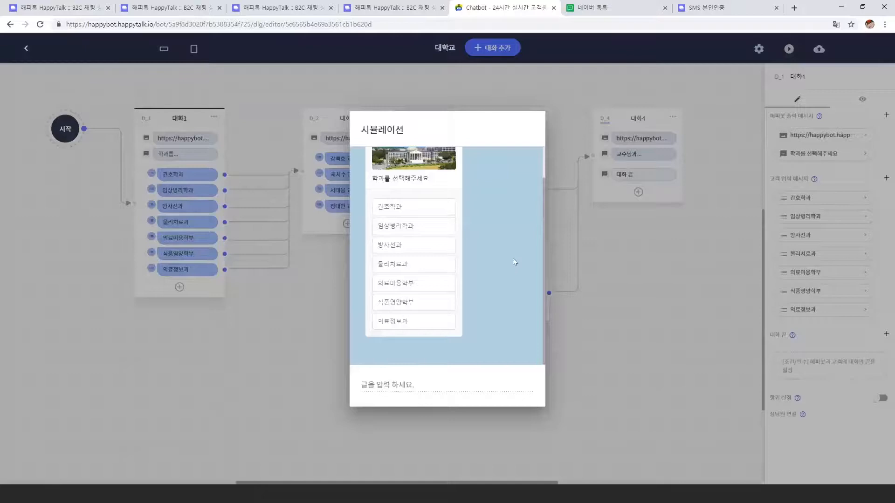
{"action": "scroll", "coordinate": [515, 265], "scroll_direction": "up", "scroll_amount": 1}
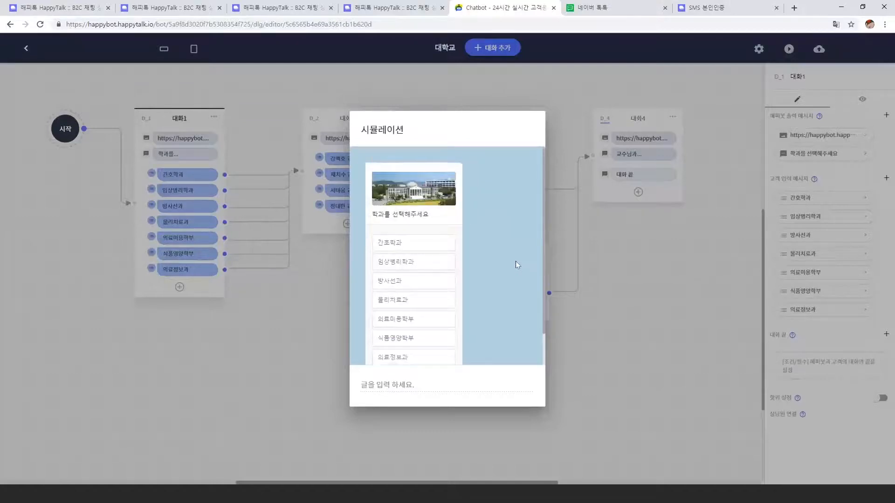
{"action": "left_click", "coordinate": [415, 242]}
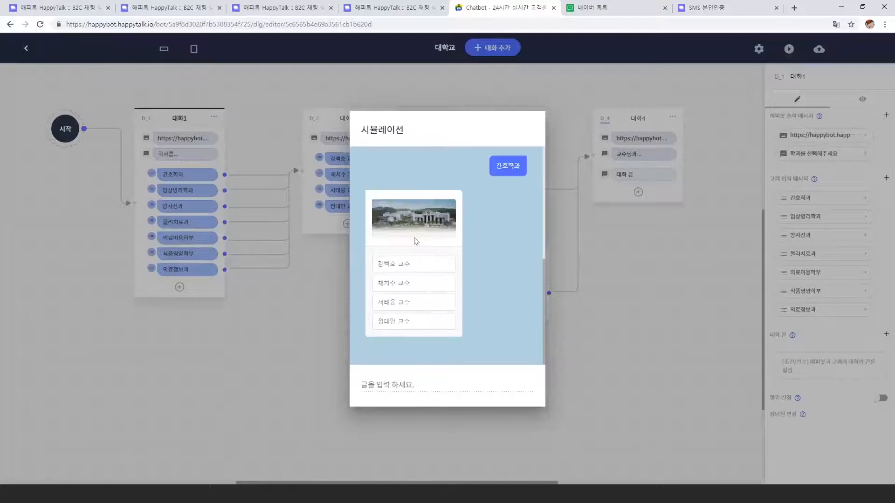
{"action": "left_click", "coordinate": [630, 274]}
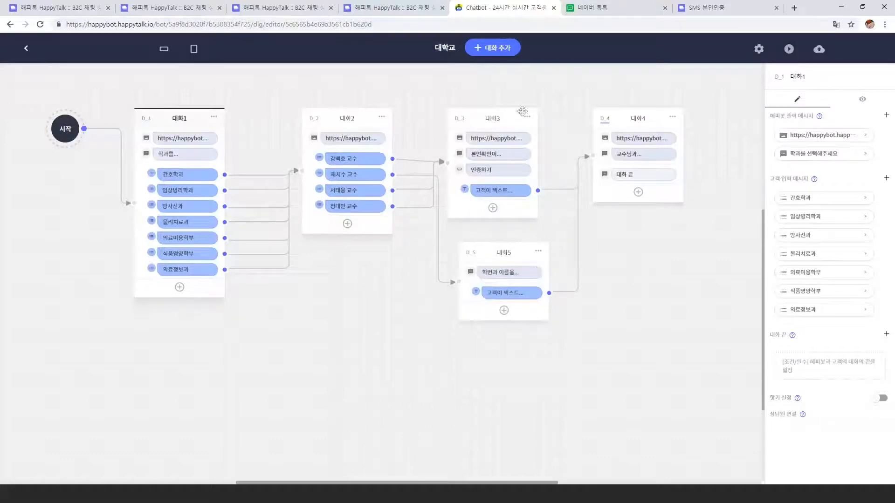
- Add a new dialogue block, place it below 대화2, and give it the bot output text 챗봇
{"action": "left_click", "coordinate": [493, 48]}
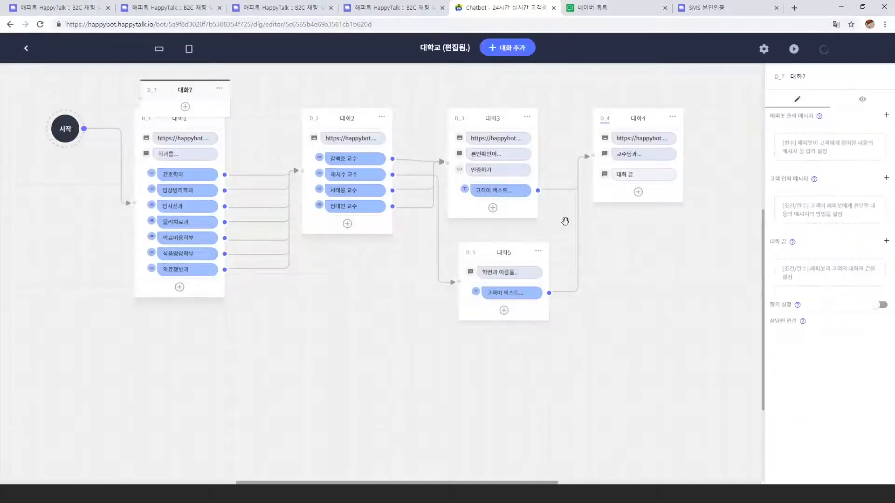
{"action": "left_click_drag", "start_coordinate": [185, 91], "coordinate": [333, 314]}
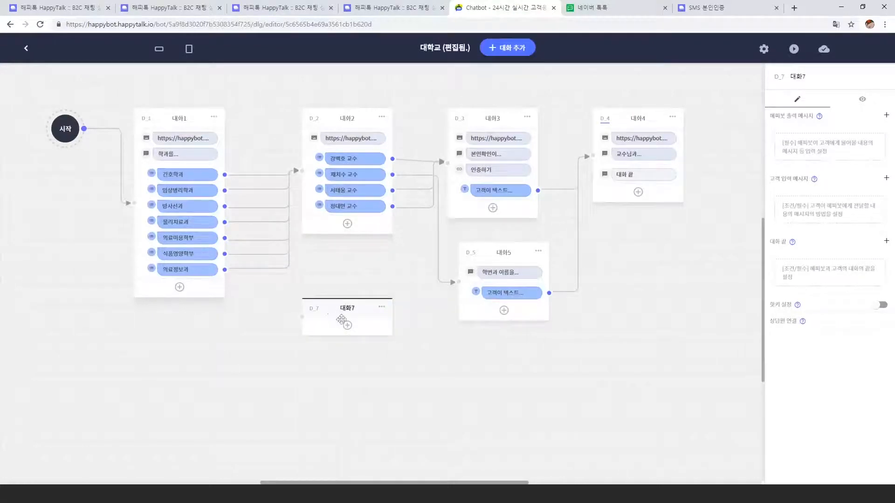
{"action": "left_click", "coordinate": [347, 326]}
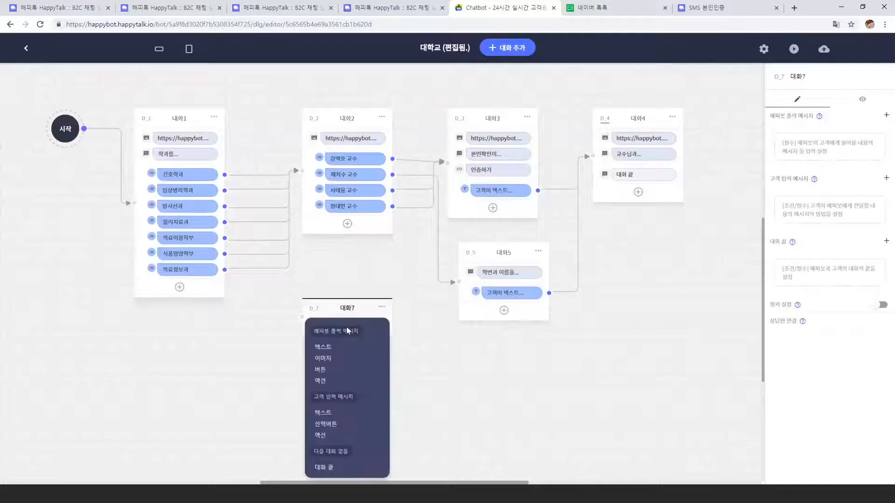
{"action": "key", "text": "ctrl+plus"}
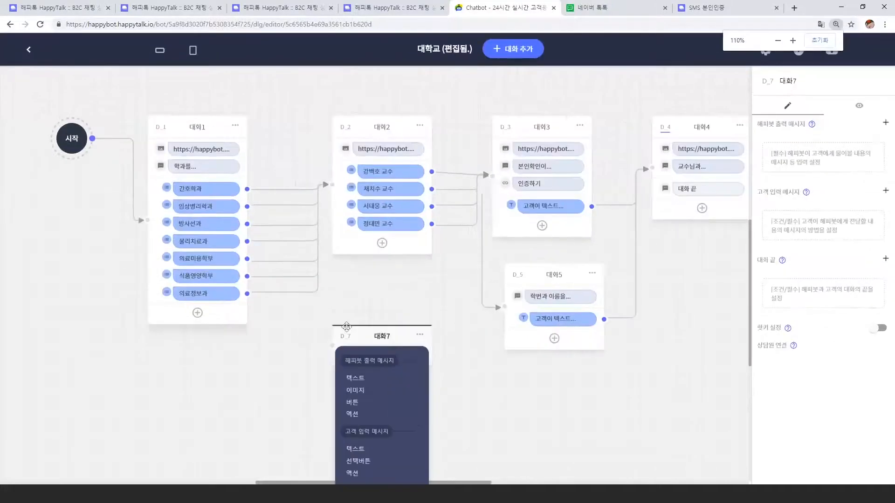
{"action": "scroll", "coordinate": [385, 266], "scroll_direction": "down", "scroll_amount": 2}
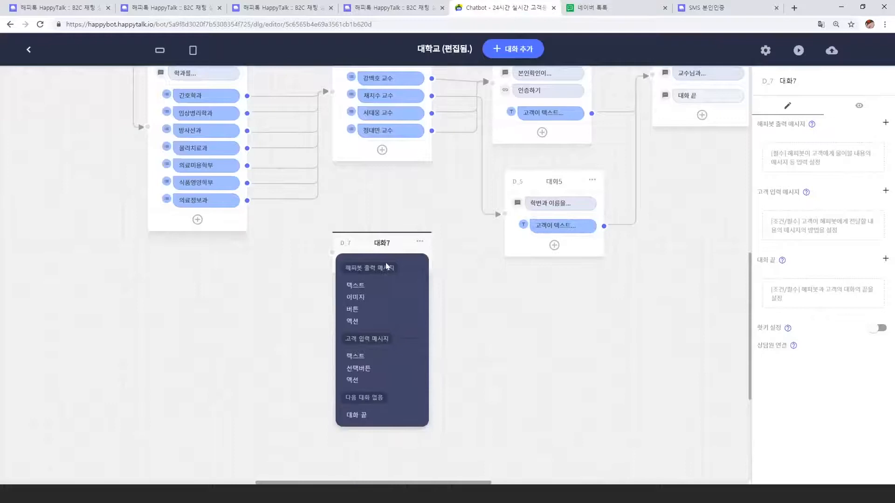
{"action": "left_click", "coordinate": [360, 286]}
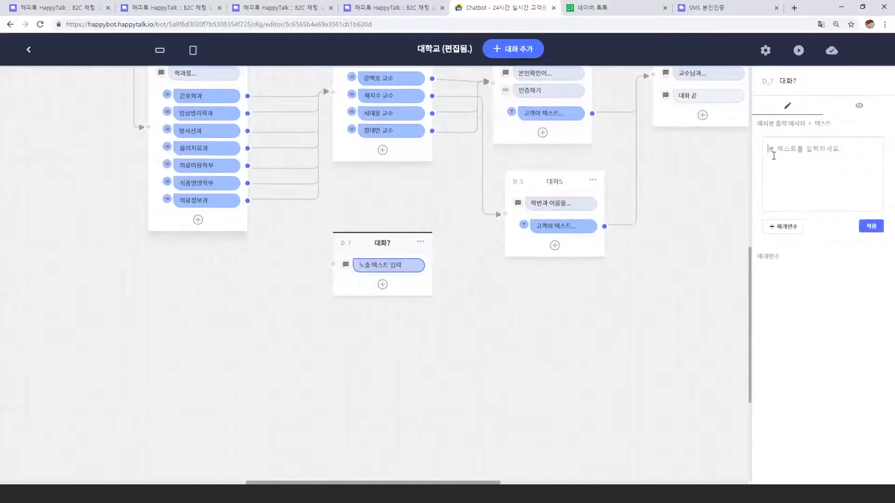
{"action": "type", "text": "챗봇"}
{"action": "left_click", "coordinate": [870, 226]}
{"action": "left_click", "coordinate": [383, 285]}
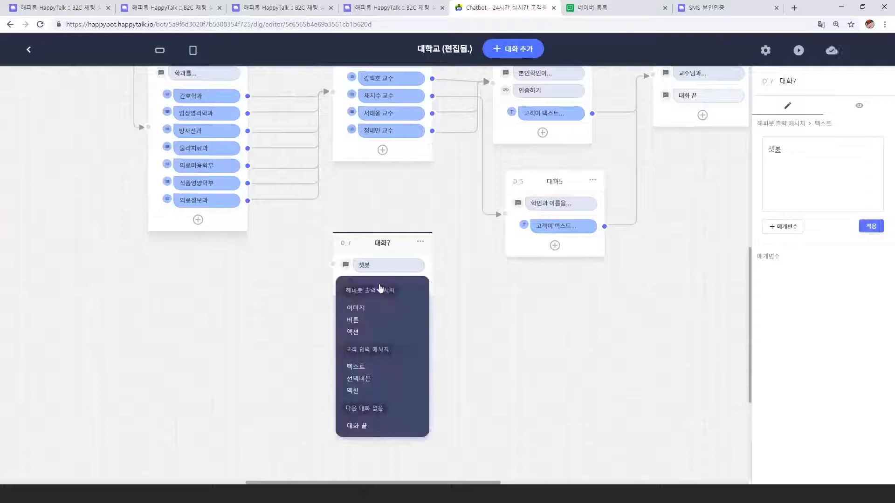
{"action": "left_click", "coordinate": [358, 325]}
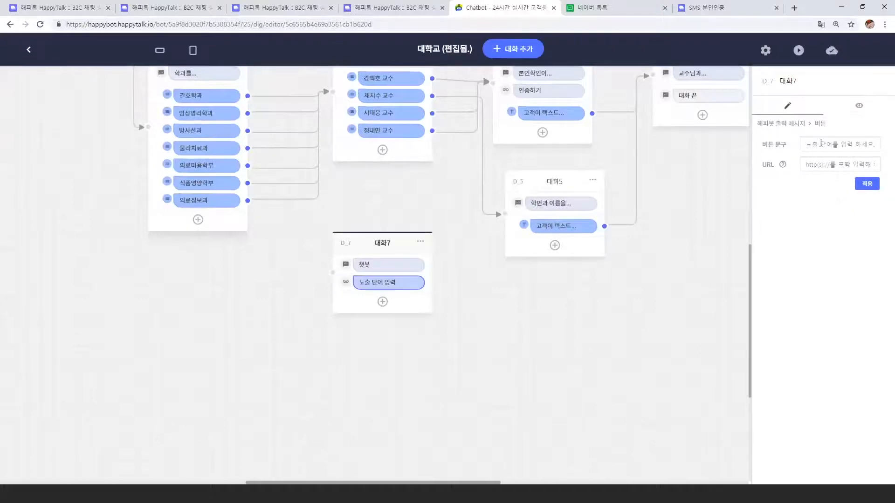
{"action": "left_click", "coordinate": [822, 143]}
{"action": "type", "text": "링크"}
{"action": "left_click", "coordinate": [829, 166]}
{"action": "type", "text": "http://n"}
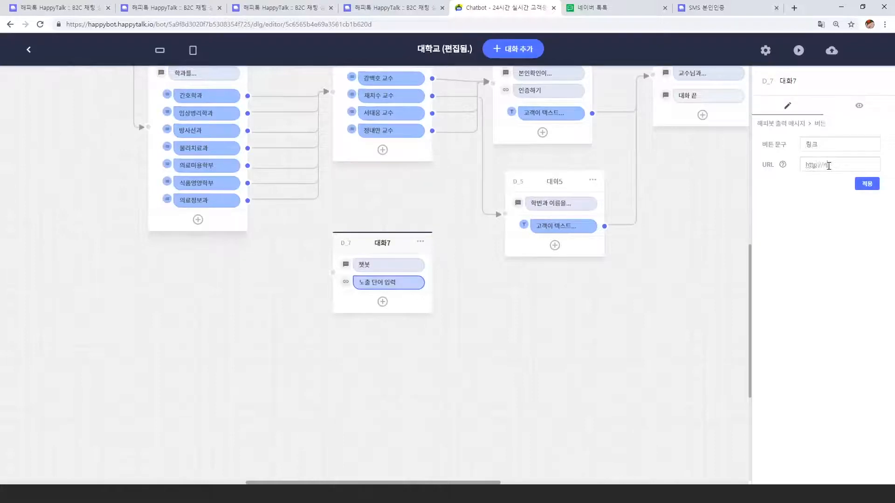
{"action": "type", "text": "aver.co"}
{"action": "left_click", "coordinate": [873, 191]}
{"action": "left_click", "coordinate": [389, 245]}
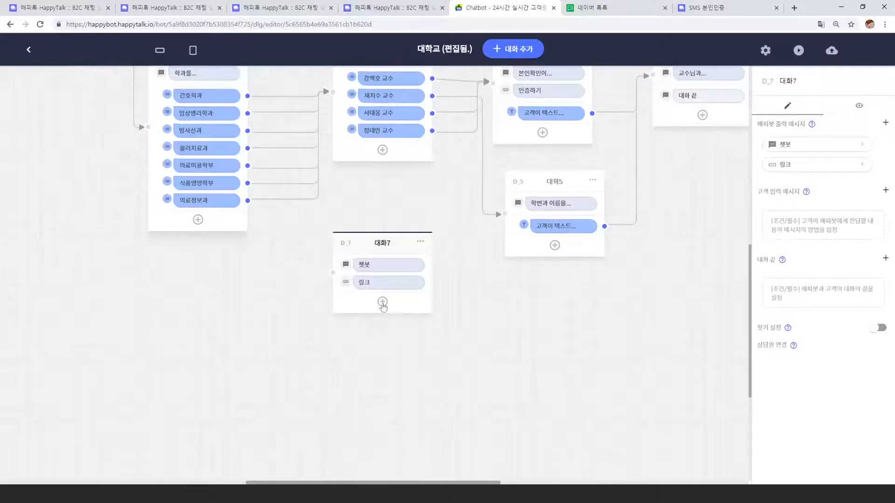
- Add two customer selection buttons (선택버튼) to the 대화7 block
{"action": "left_click", "coordinate": [382, 302]}
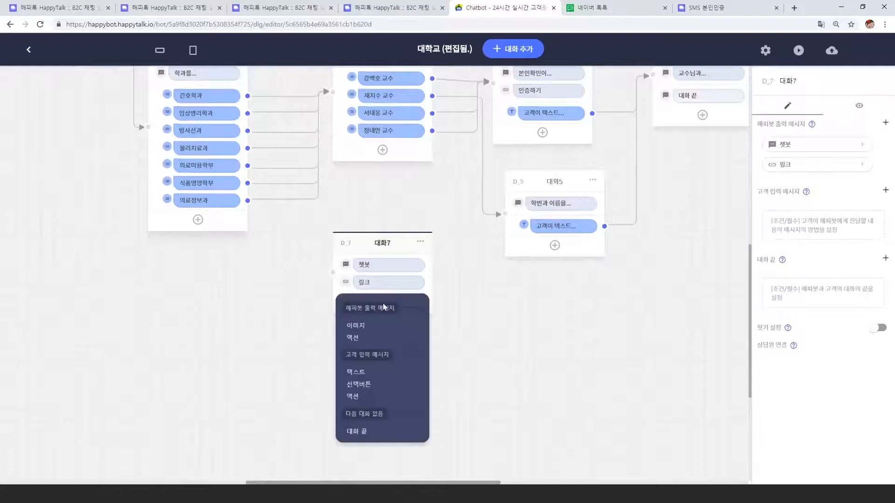
{"action": "left_click", "coordinate": [365, 388]}
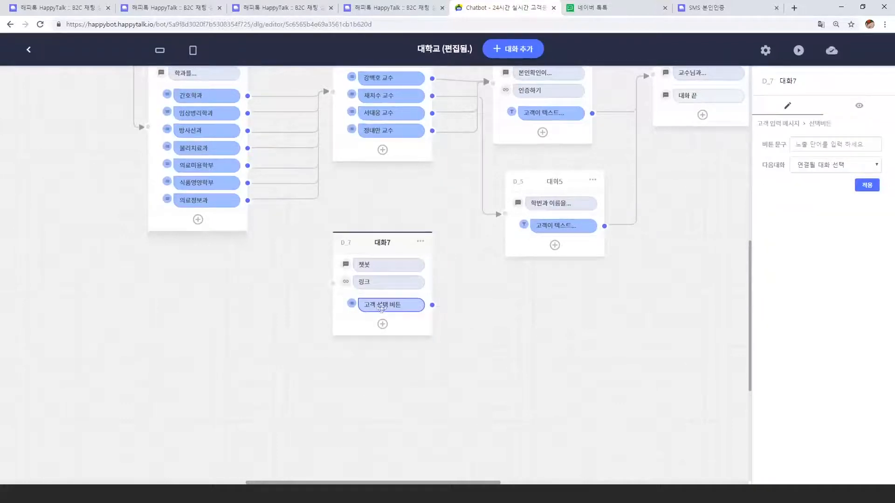
{"action": "left_click", "coordinate": [382, 324]}
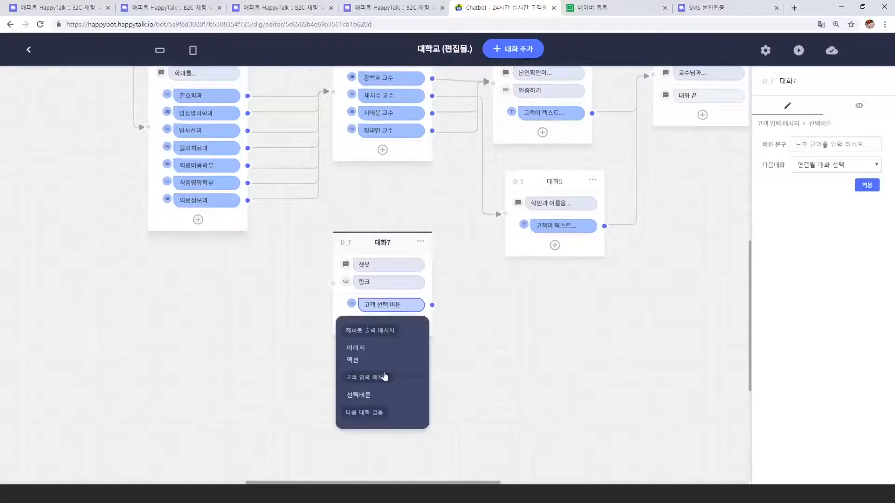
{"action": "left_click", "coordinate": [359, 395]}
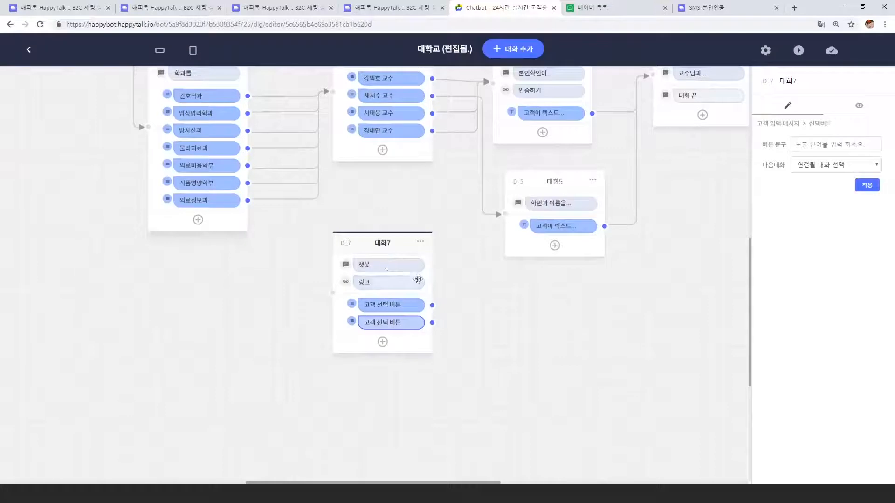
- Connect the 의료정보과 option of 대화1 to 대화7, and 대화7's first selection button to 대화5
{"action": "mouse_move", "coordinate": [290, 197]}
{"action": "left_click", "coordinate": [262, 201]}
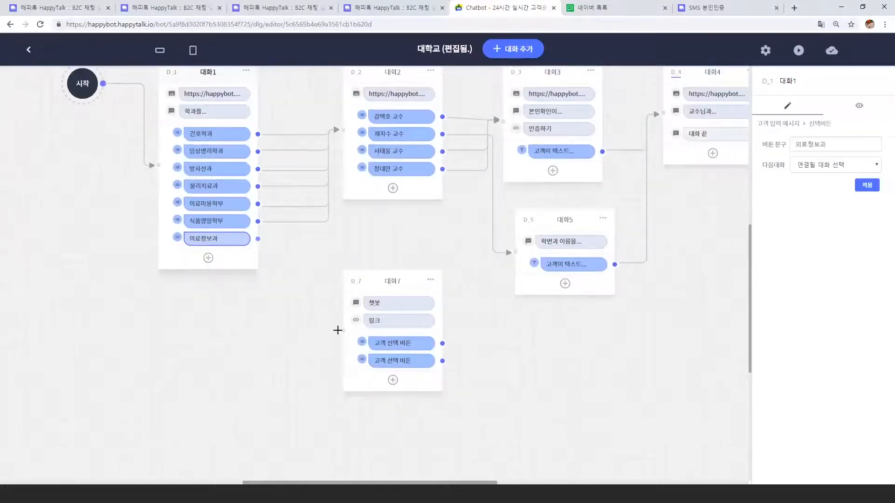
{"action": "left_click", "coordinate": [337, 330]}
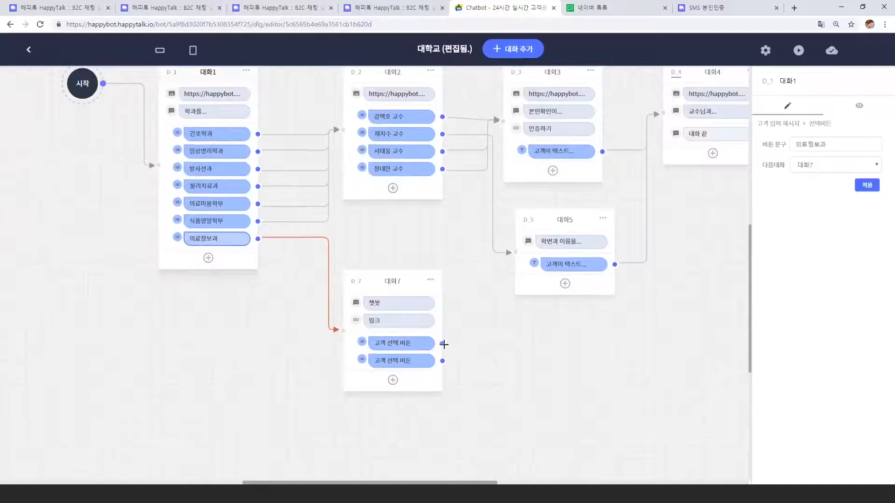
{"action": "left_click", "coordinate": [513, 254]}
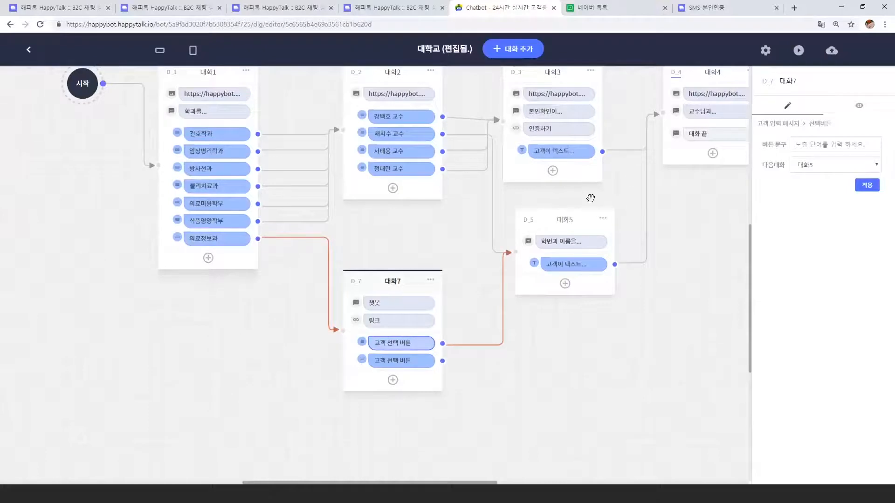
- Simulate the edited scenario, choose 의료정보과 to check the new dialogue, and close the simulation
{"action": "left_click", "coordinate": [797, 50]}
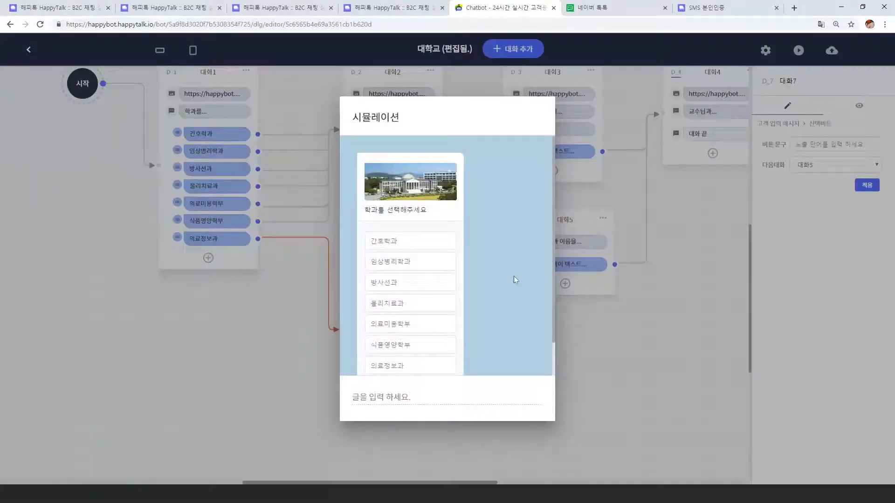
{"action": "scroll", "coordinate": [514, 277], "scroll_direction": "down", "scroll_amount": 1}
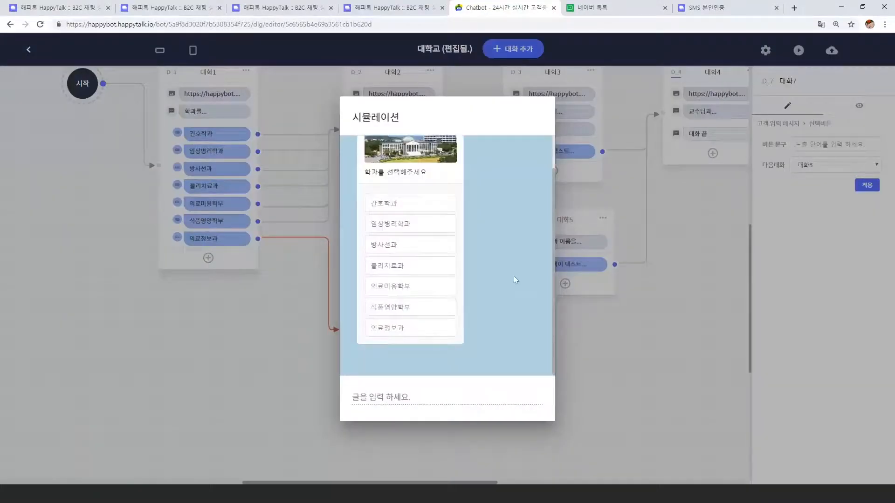
{"action": "left_click", "coordinate": [387, 336]}
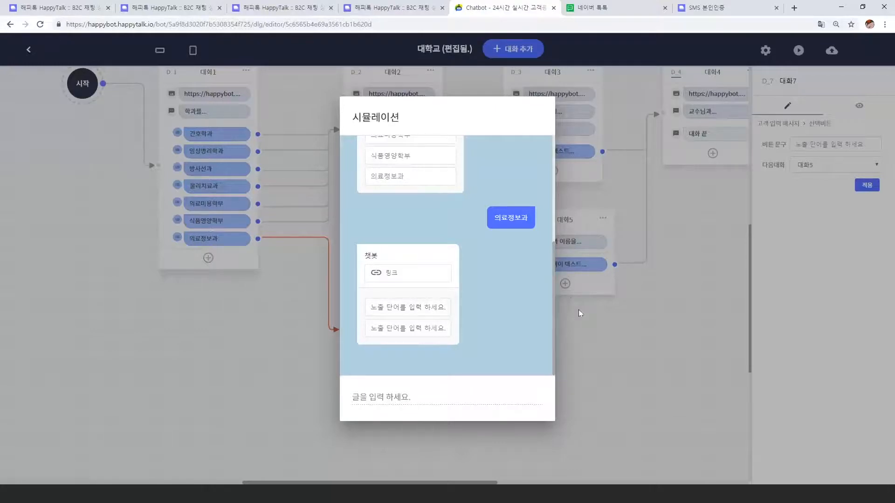
{"action": "left_click", "coordinate": [591, 317]}
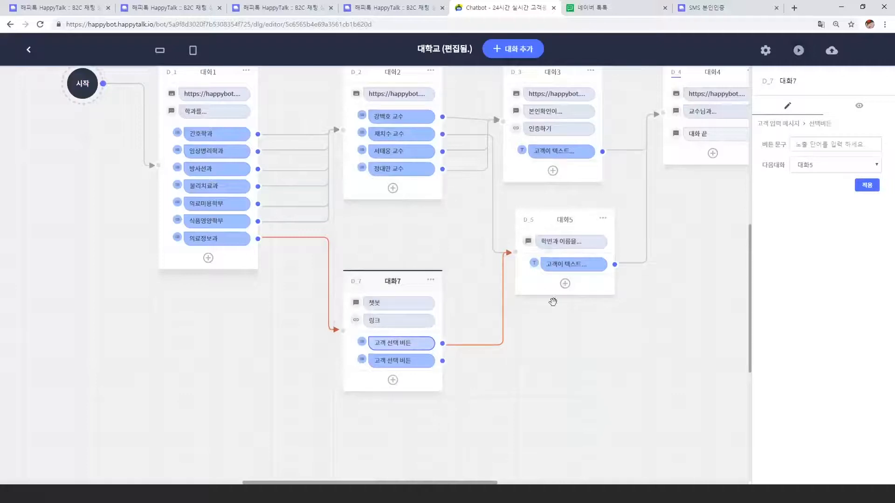
- Enable the 처음으로 hotkey for the 대화4 block
{"action": "key", "text": "ctrl+minus"}
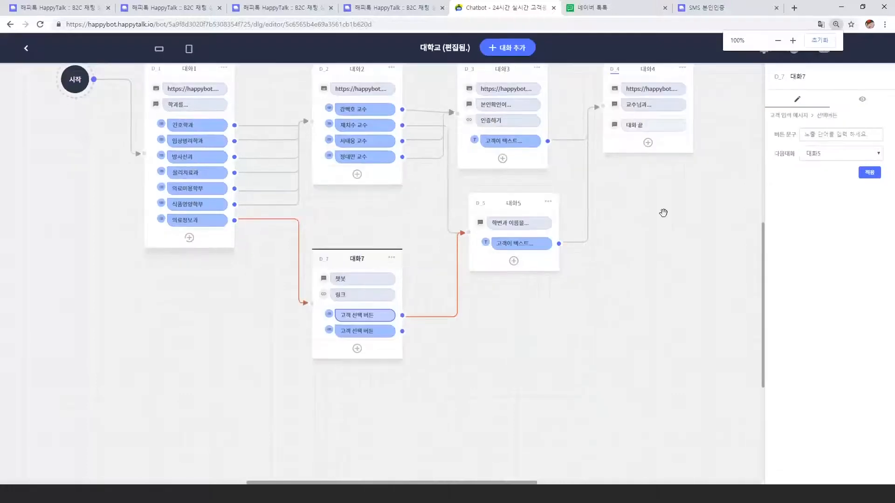
{"action": "left_click_drag", "start_coordinate": [653, 211], "coordinate": [581, 250]}
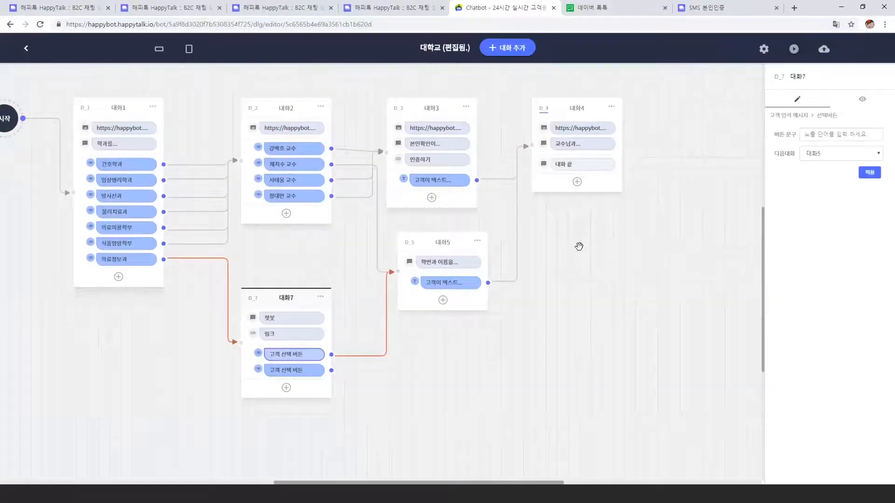
{"action": "left_click", "coordinate": [583, 102]}
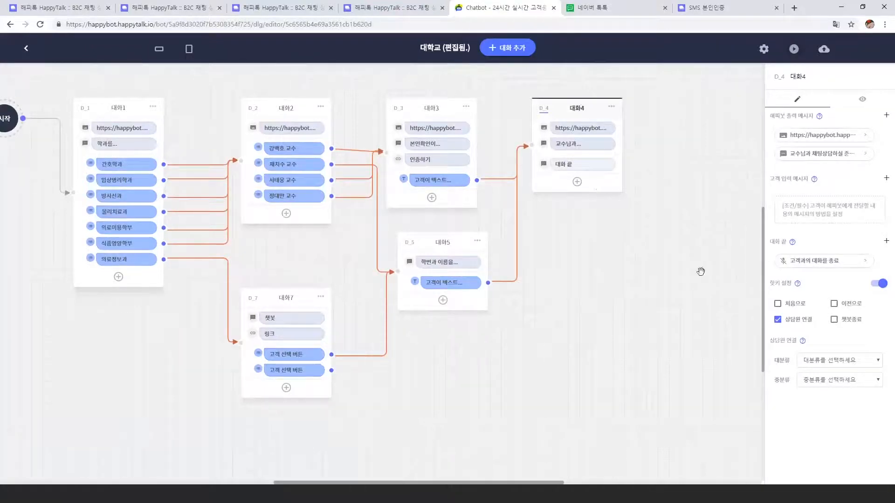
{"action": "left_click", "coordinate": [777, 305]}
- Remove the link from 대화1's 의료정보과 option to 대화7 and connect that option to 대화4 instead
{"action": "mouse_move", "coordinate": [177, 261]}
{"action": "left_click", "coordinate": [232, 309]}
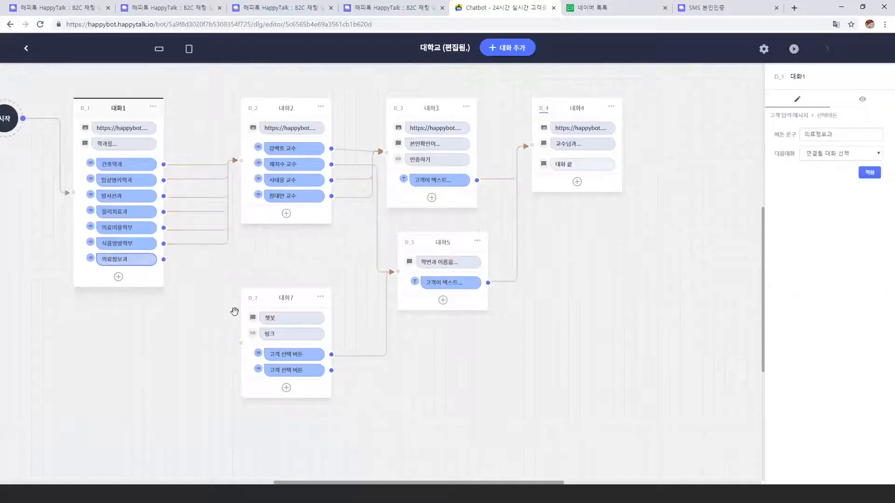
{"action": "left_click_drag", "start_coordinate": [165, 261], "coordinate": [240, 342]}
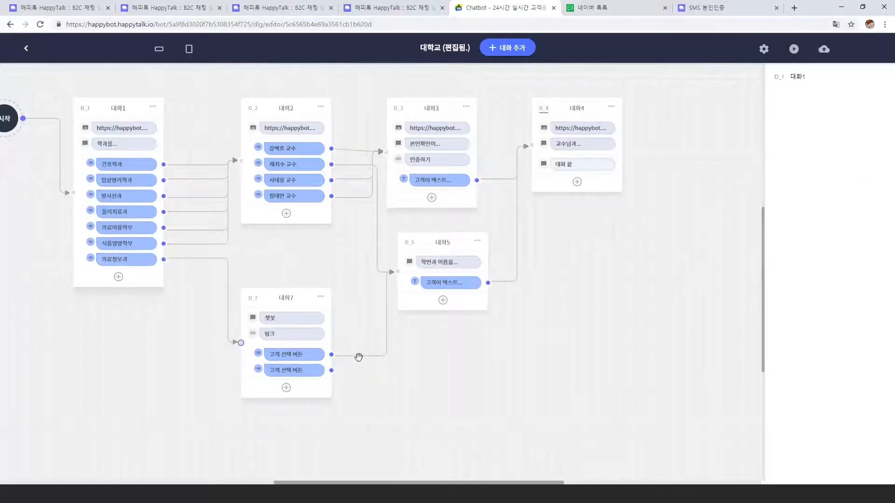
{"action": "left_click", "coordinate": [233, 328]}
{"action": "left_click", "coordinate": [177, 258]}
{"action": "left_click_drag", "start_coordinate": [164, 259], "coordinate": [529, 151]}
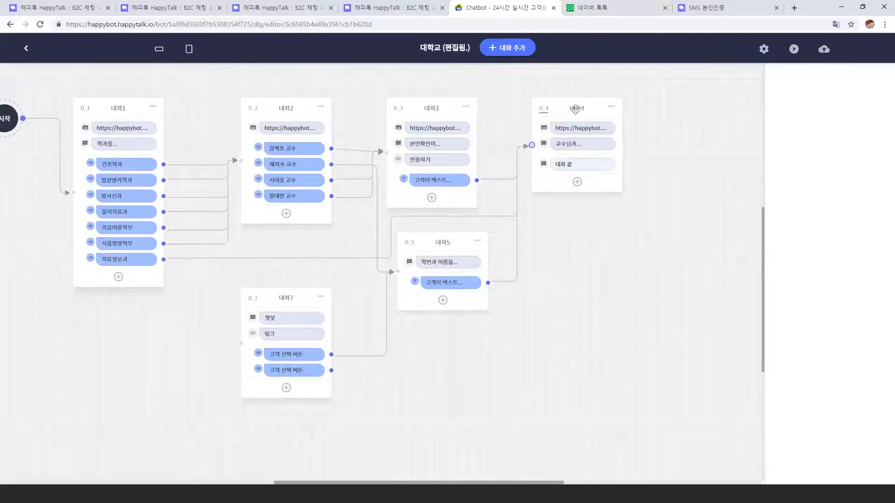
- Enable the 이전으로 and 챗봇종료 hotkeys for 대화4 and check the 대분류 choices for its counselor connection
{"action": "left_click", "coordinate": [576, 108]}
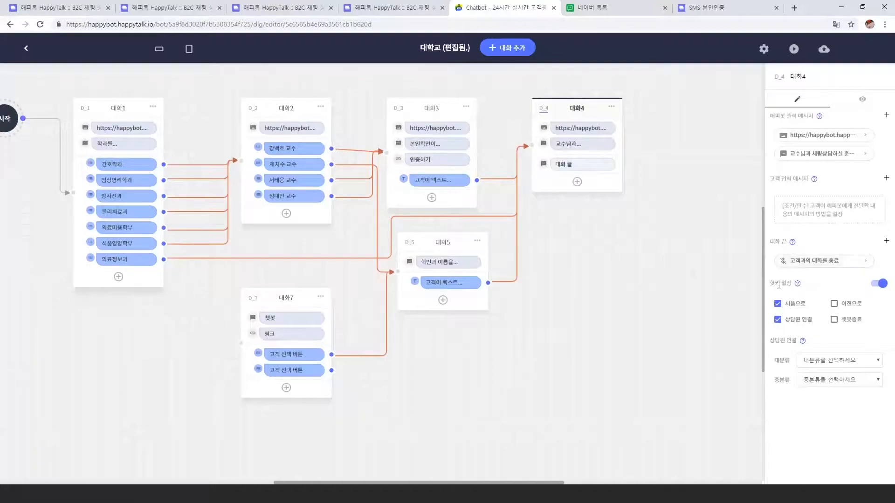
{"action": "left_click", "coordinate": [835, 304]}
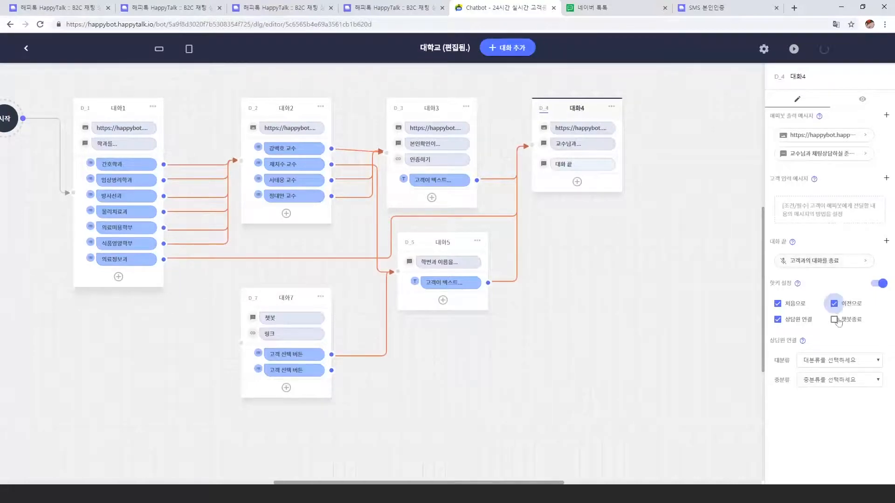
{"action": "left_click", "coordinate": [835, 320]}
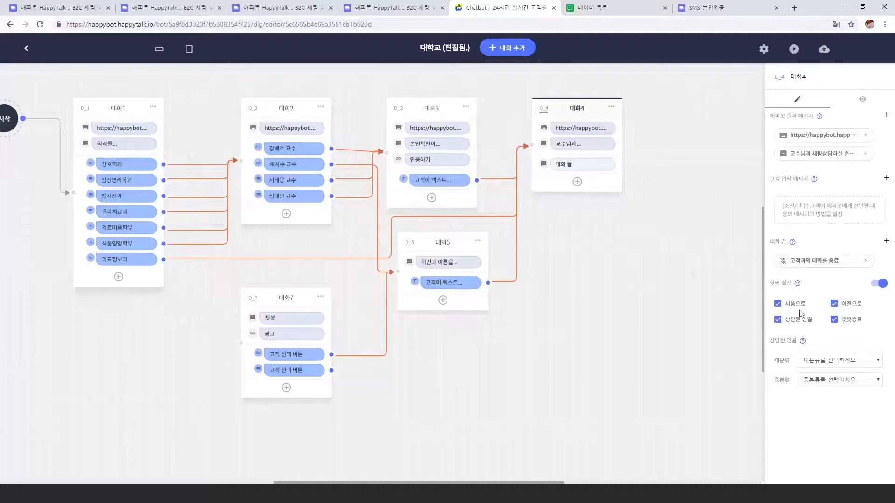
{"action": "left_click", "coordinate": [812, 362]}
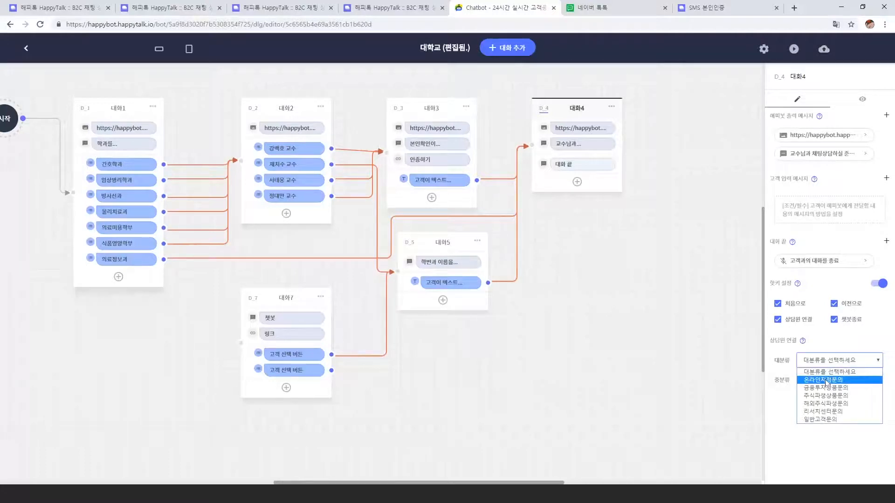
{"action": "left_click", "coordinate": [556, 255]}
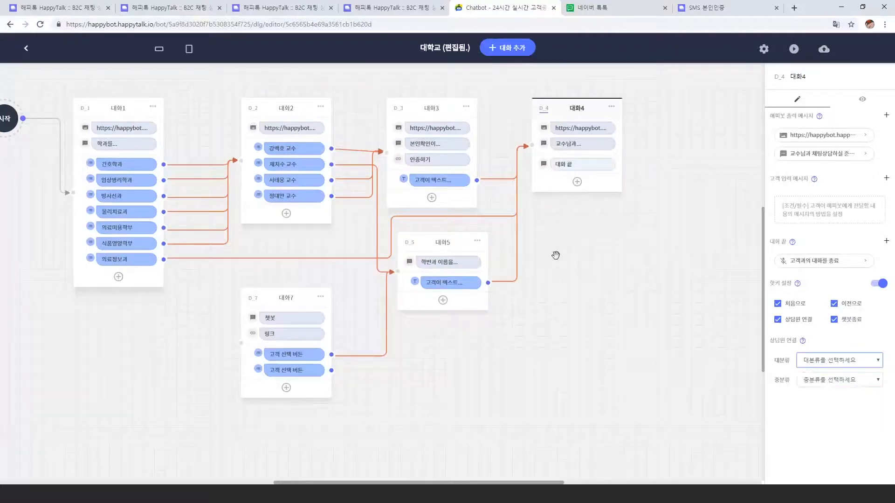
- Simulate the scenario, choose 의료정보과 to review the 대화4 message and its hotkeys, and close the simulation
{"action": "left_click", "coordinate": [795, 48]}
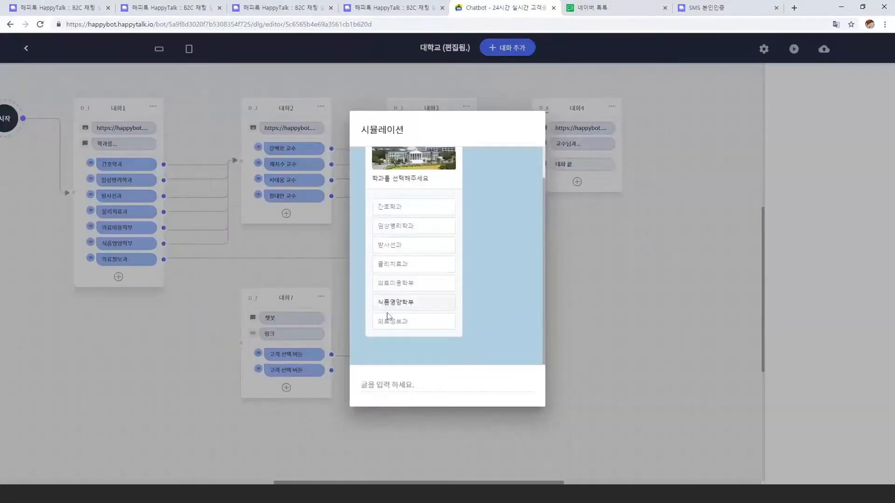
{"action": "left_click", "coordinate": [390, 322]}
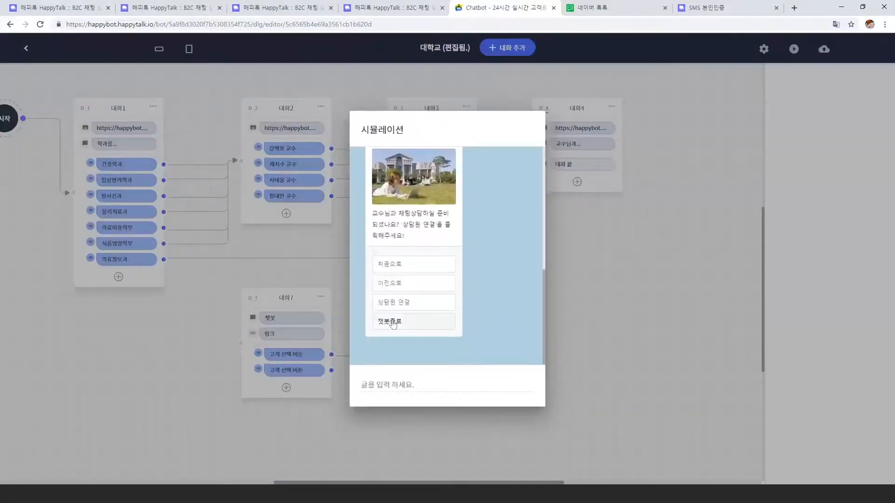
{"action": "scroll", "coordinate": [501, 237], "scroll_direction": "up", "scroll_amount": 1}
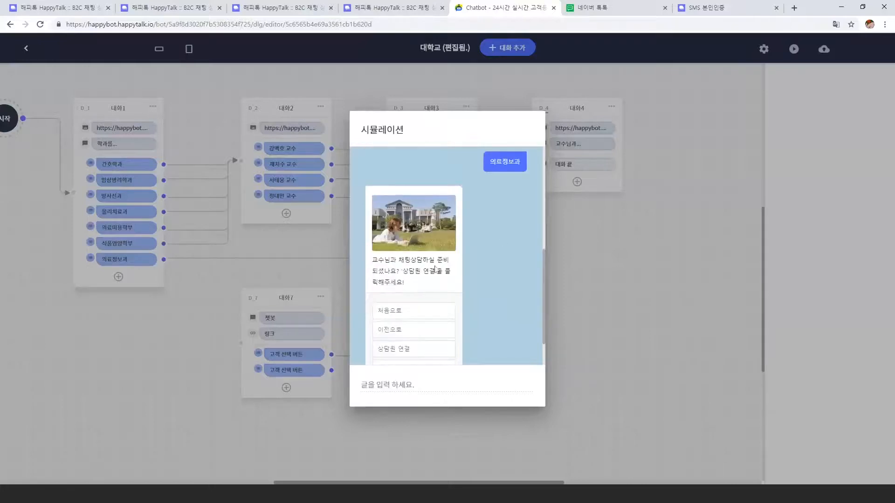
{"action": "scroll", "coordinate": [434, 270], "scroll_direction": "down", "scroll_amount": 1}
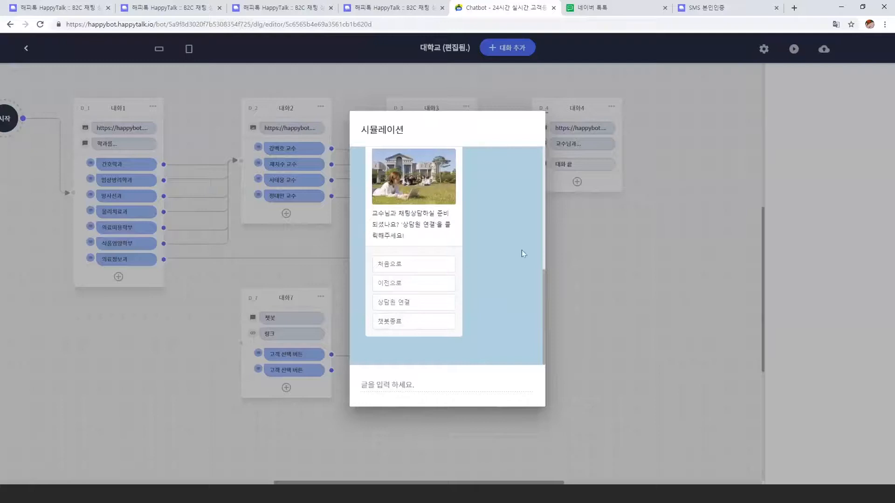
{"action": "left_click", "coordinate": [574, 239]}
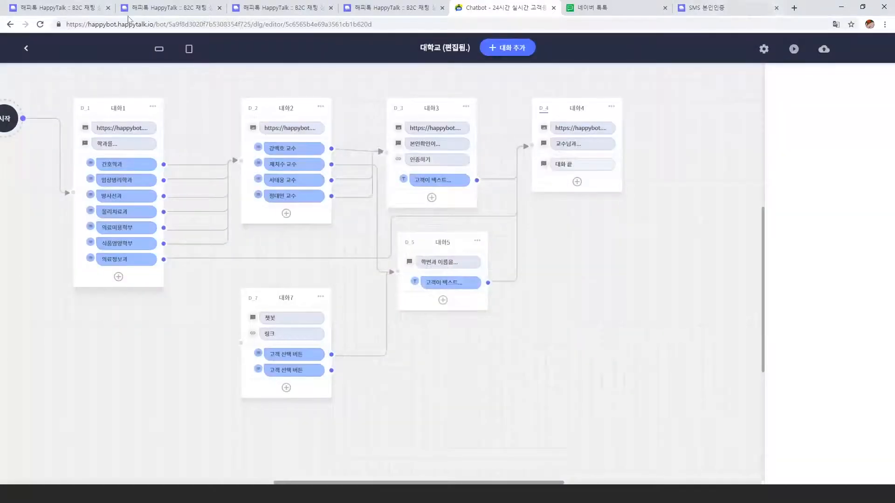
- Return to the service settings and look through the scenario list in the chatbot settings (챗봇 설정)
{"action": "left_click", "coordinate": [57, 14]}
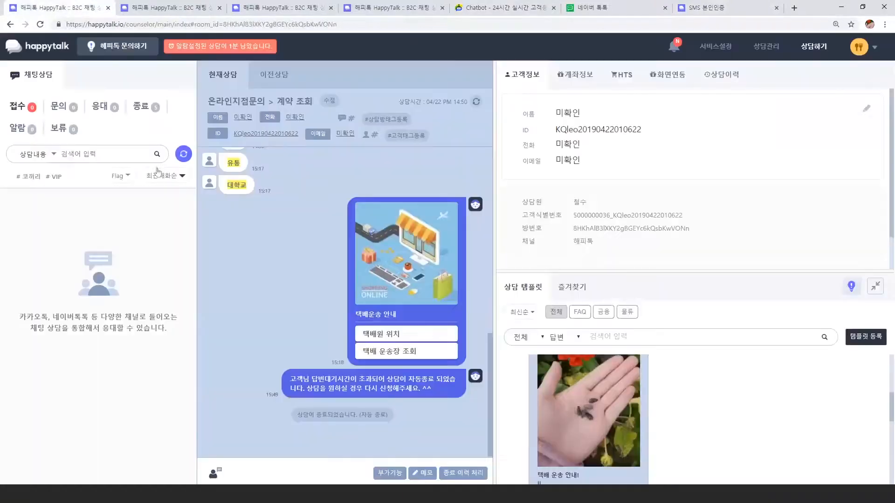
{"action": "left_click", "coordinate": [291, 6]}
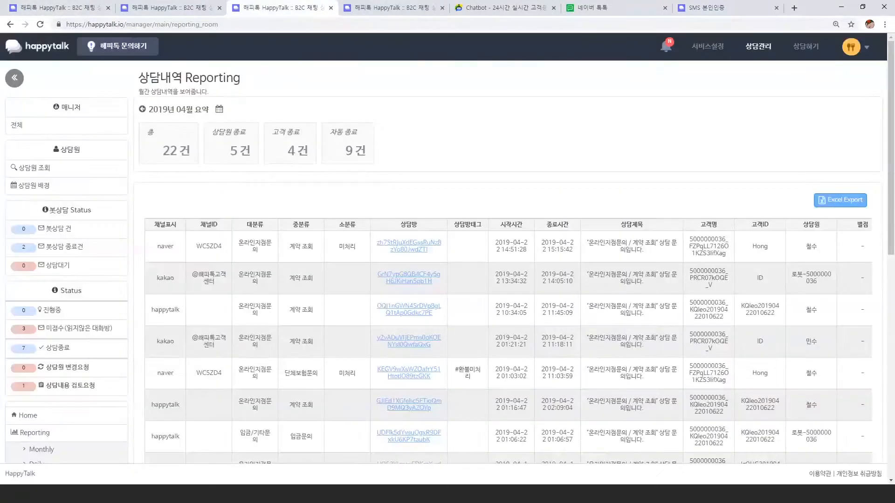
{"action": "left_click", "coordinate": [391, 8]}
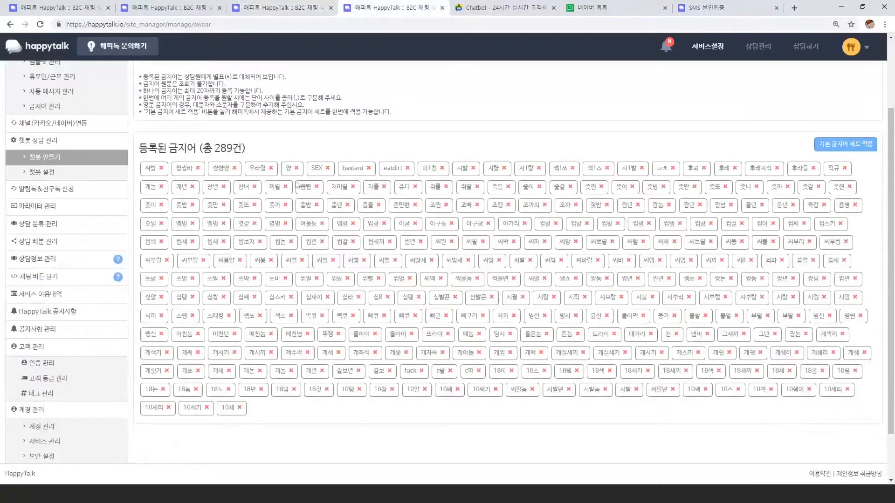
{"action": "scroll", "coordinate": [325, 167], "scroll_direction": "up", "scroll_amount": 2}
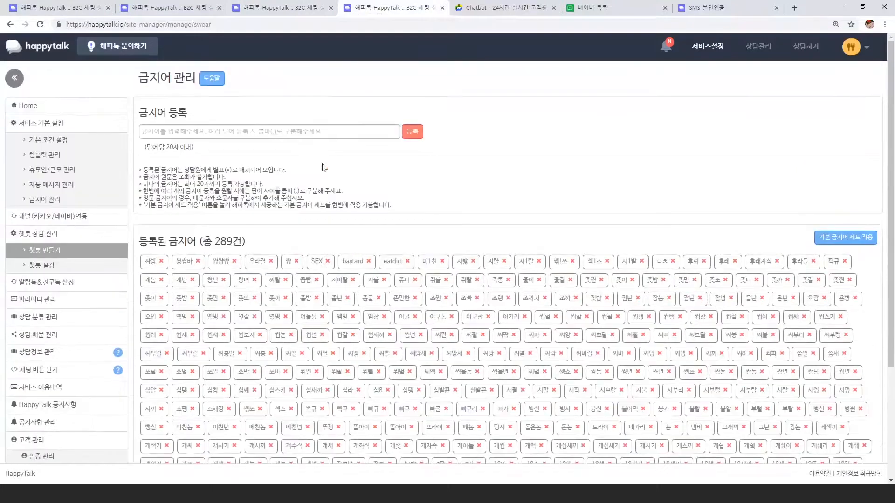
{"action": "left_click", "coordinate": [39, 266]}
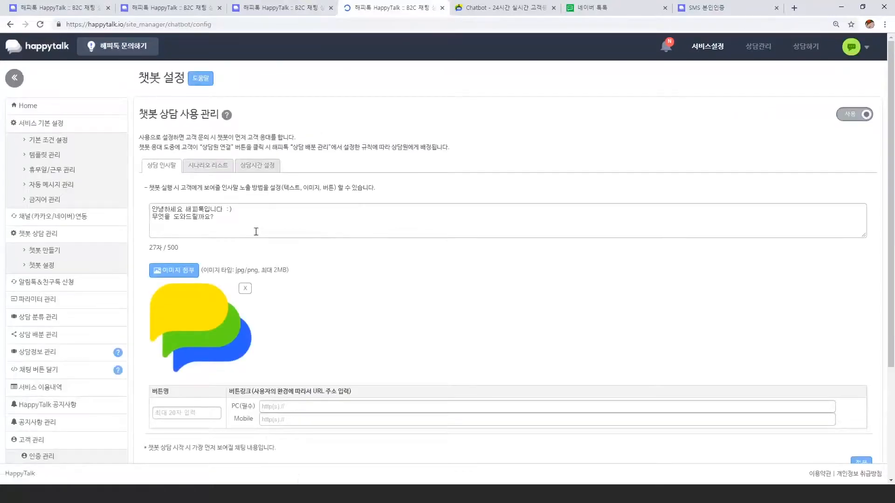
{"action": "left_click", "coordinate": [208, 168]}
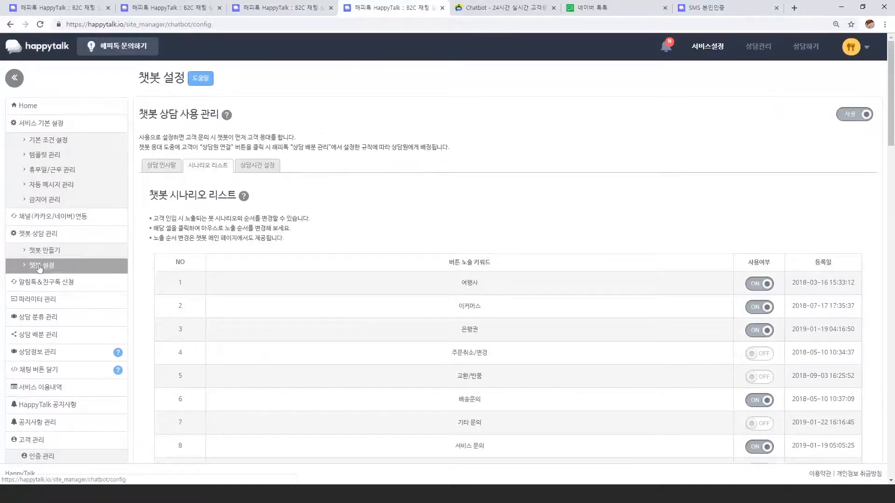
{"action": "scroll", "coordinate": [65, 280], "scroll_direction": "down", "scroll_amount": 1}
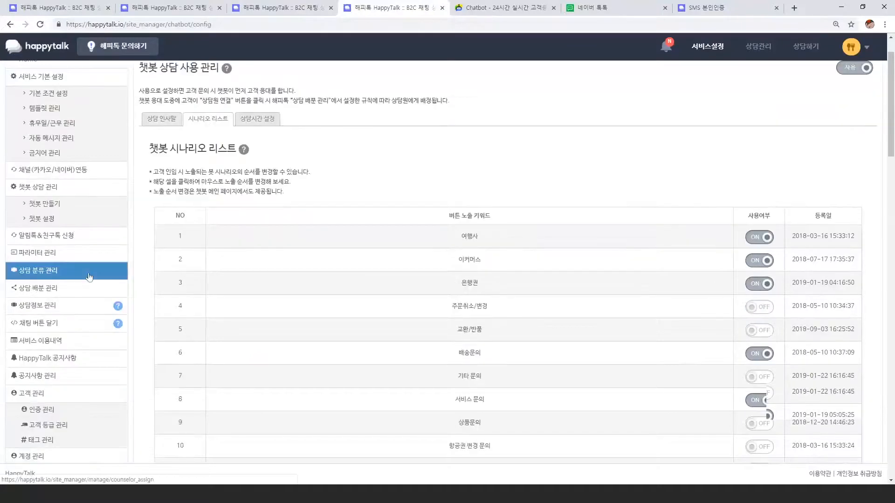
- Open the consultation information settings (상담정보 관리) and review the 상담정보 영역 관리 section
{"action": "left_click", "coordinate": [68, 307]}
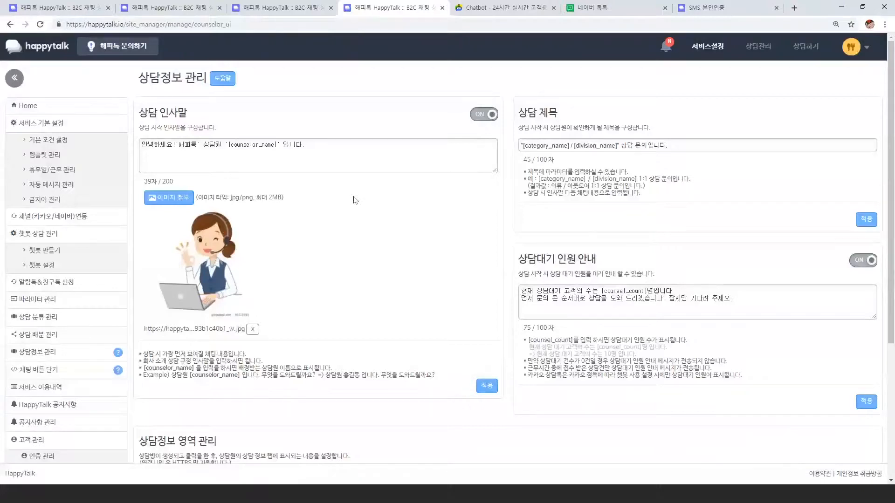
{"action": "scroll", "coordinate": [359, 215], "scroll_direction": "down", "scroll_amount": 4}
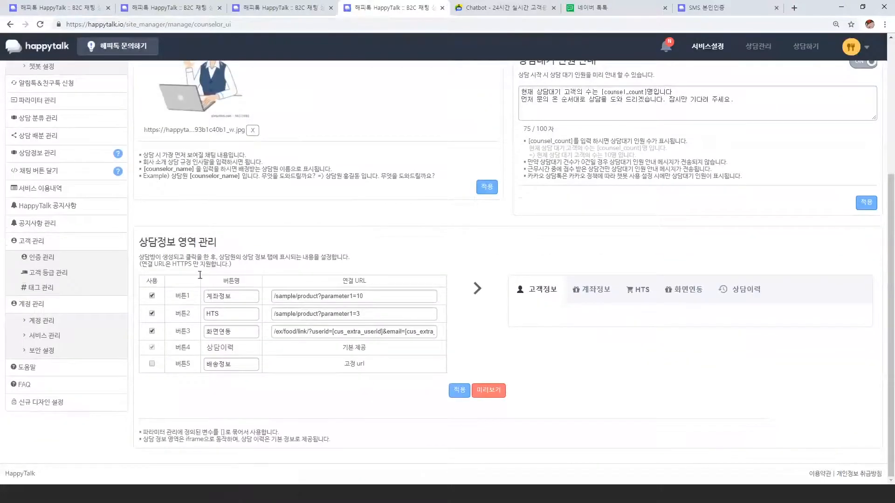
{"action": "triple_click", "coordinate": [216, 241]}
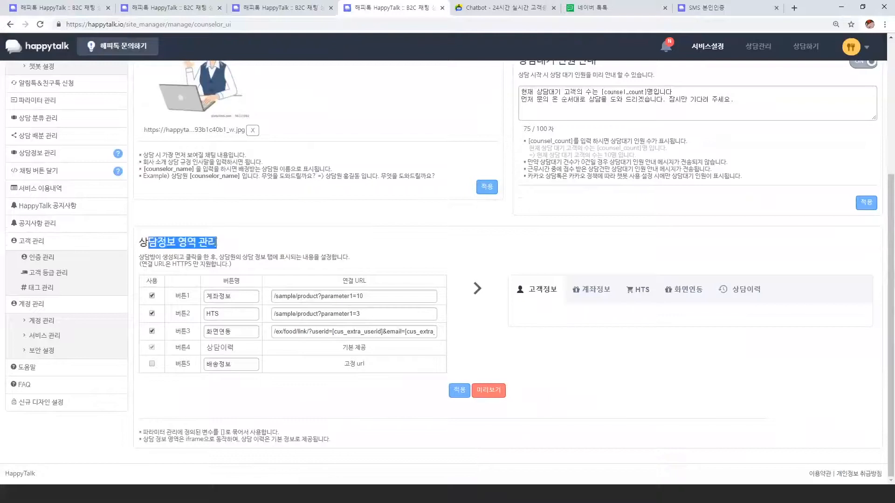
{"action": "left_click", "coordinate": [228, 250]}
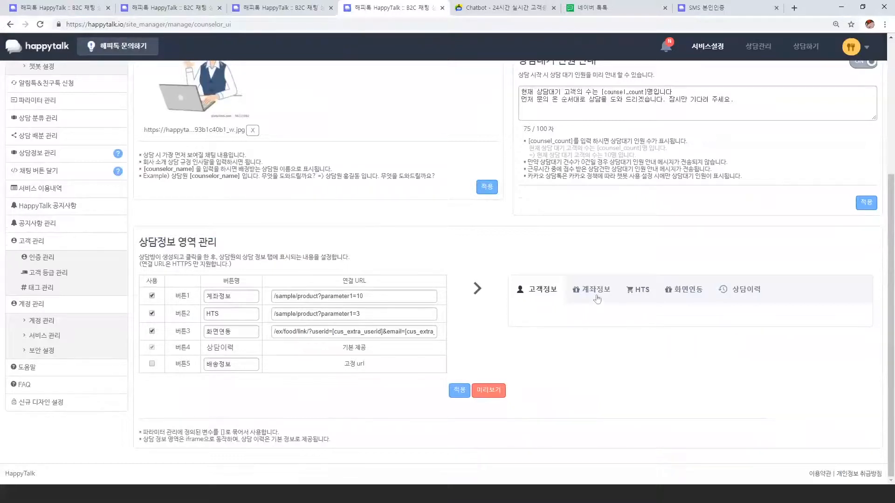
- In the counselor chat screen, enlarge the customer information area and view its 계좌정보 and HTS contents
{"action": "left_click", "coordinate": [63, 9]}
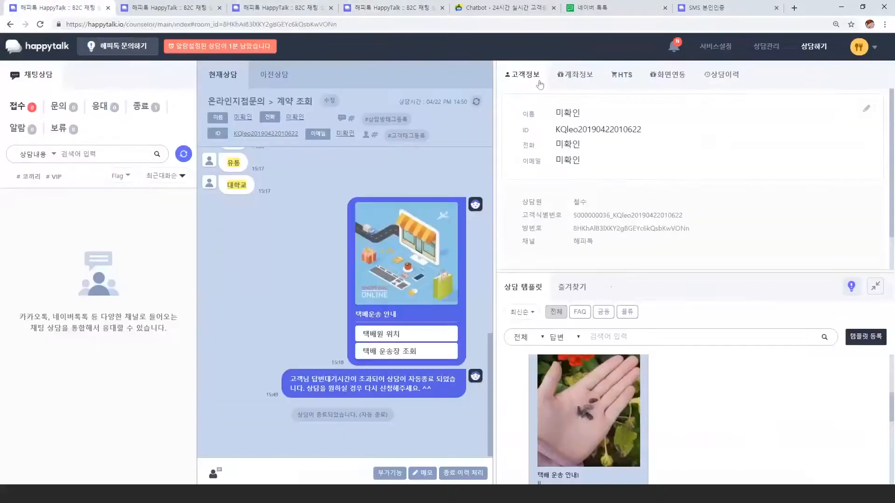
{"action": "left_click", "coordinate": [587, 78]}
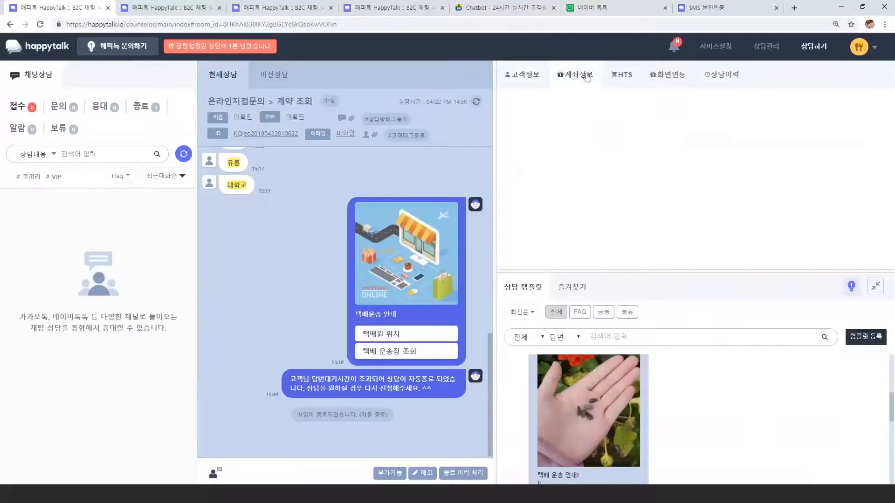
{"action": "left_click_drag", "start_coordinate": [657, 270], "coordinate": [535, 275]}
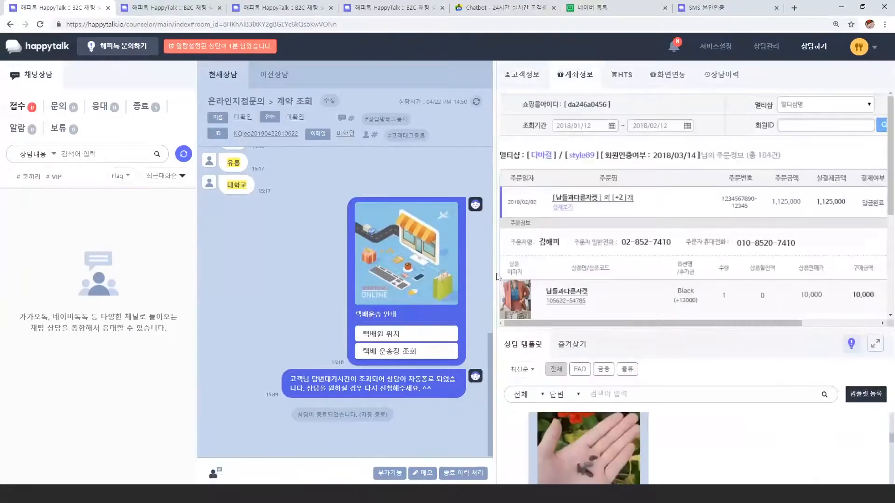
{"action": "left_click_drag", "start_coordinate": [494, 275], "coordinate": [444, 280]}
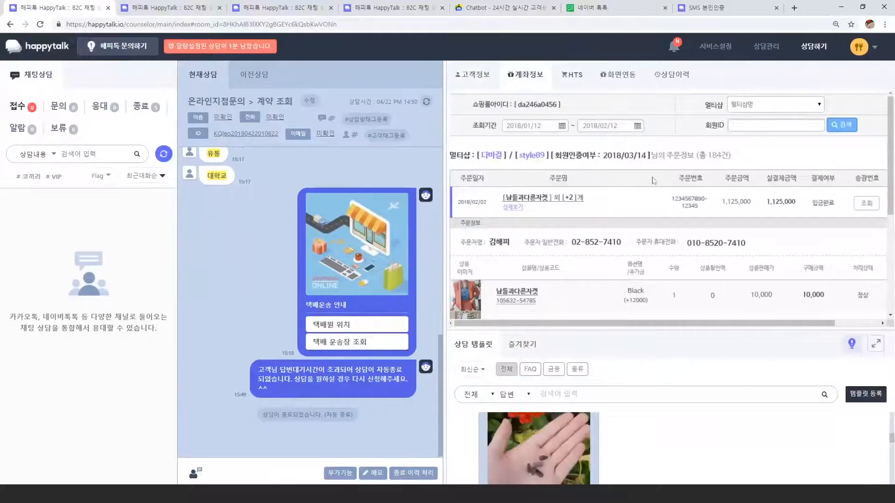
{"action": "left_click", "coordinate": [574, 76]}
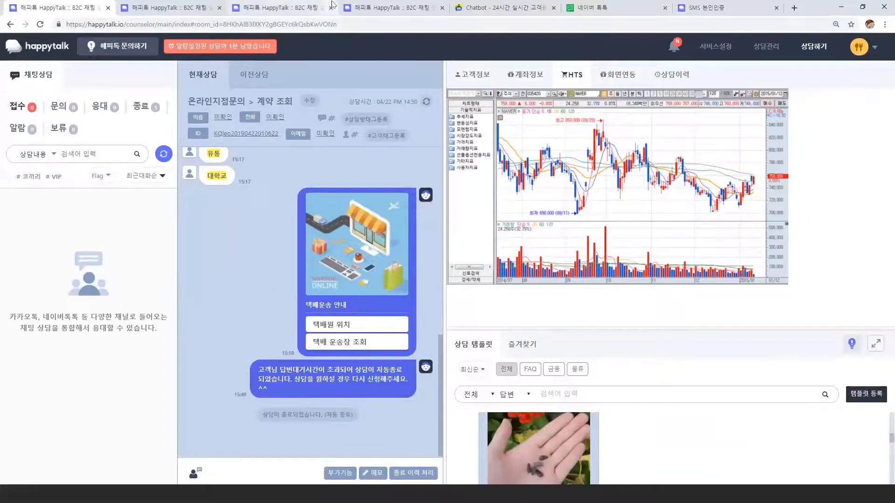
- Return to the 상담정보 영역 관리 settings and examine the connection URL of the 계좌정보 button
{"action": "left_click", "coordinate": [391, 7]}
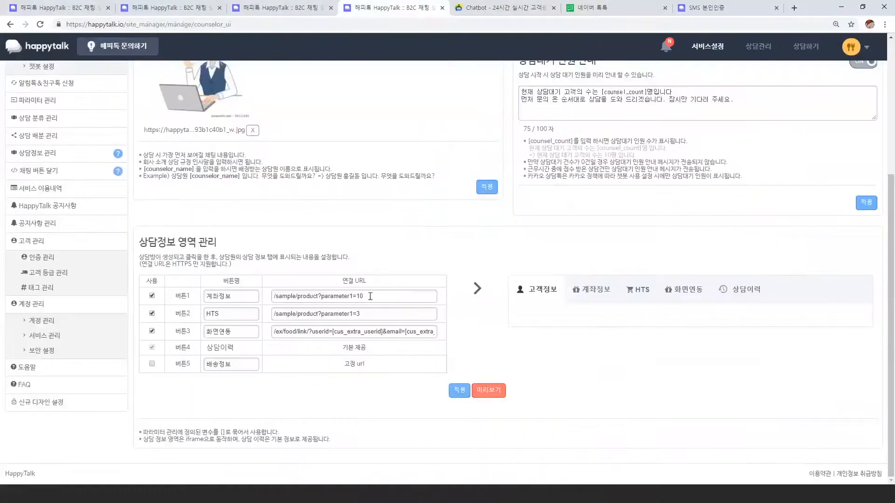
{"action": "triple_click", "coordinate": [356, 297]}
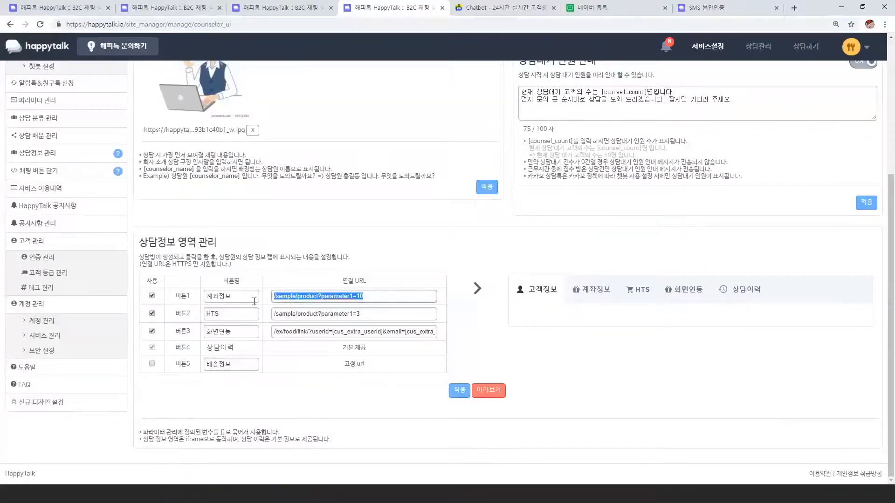
{"action": "left_click", "coordinate": [370, 298]}
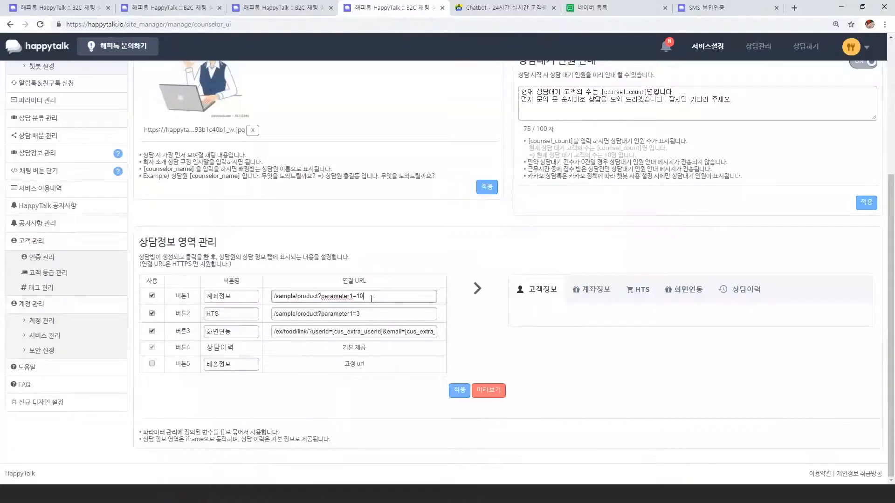
- Change button 1's connection URL to /sample/product?parameter1=1, rename the button 주문정보, and apply the consultation information settings
{"action": "key", "text": "BackSpace"}
{"action": "key", "text": "BackSpace"}
{"action": "type", "text": "1"}
{"action": "double_click", "coordinate": [242, 296]}
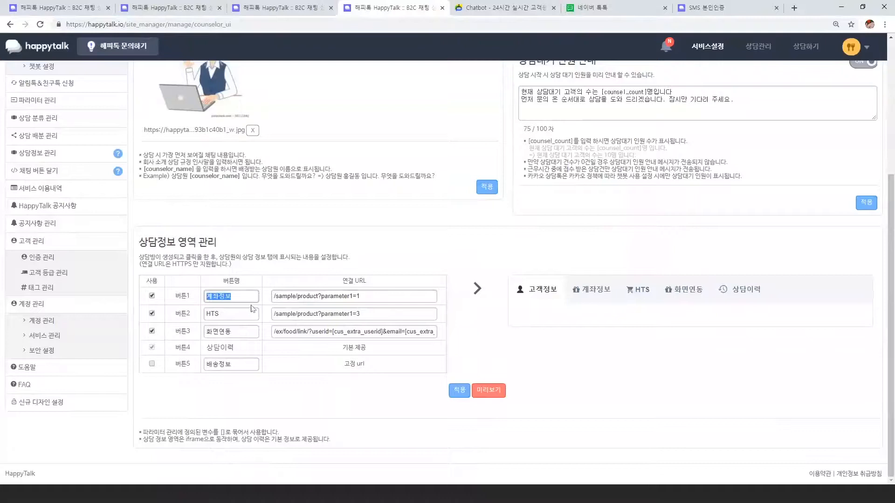
{"action": "type", "text": "주문정ㅂ"}
{"action": "left_click", "coordinate": [452, 395]}
- Open the latest ended consultation in the counselor chat screen, view its 주문정보 contents, and return to the settings
{"action": "left_click", "coordinate": [73, 6]}
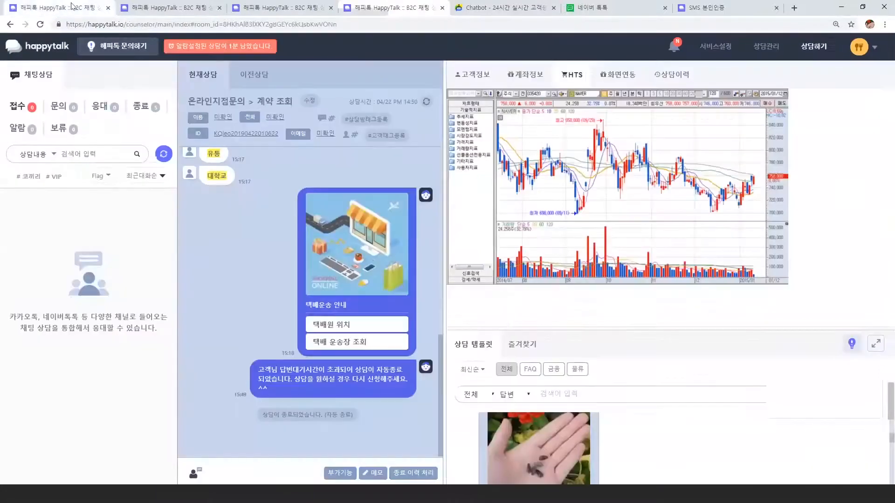
{"action": "left_click", "coordinate": [520, 80]}
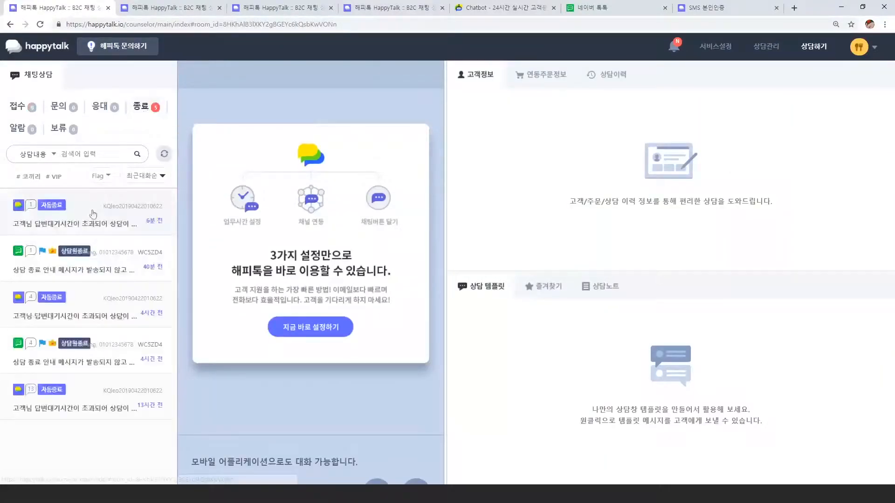
{"action": "left_click", "coordinate": [101, 213]}
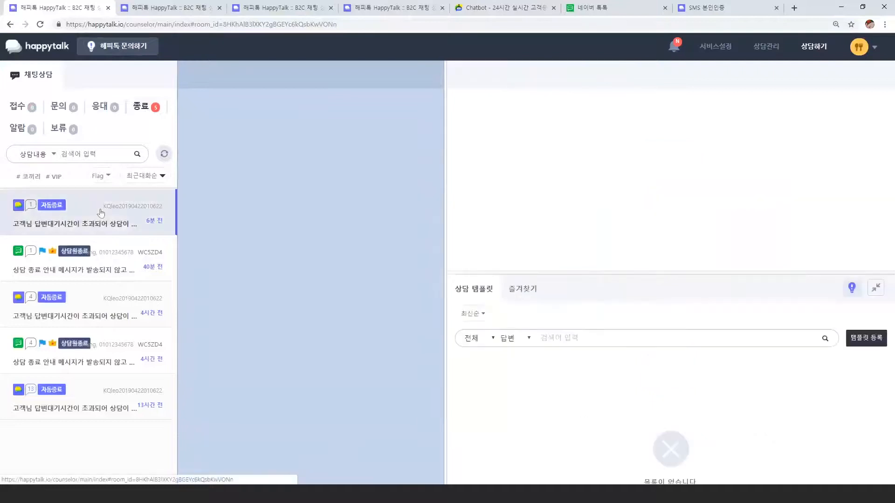
{"action": "left_click", "coordinate": [522, 77]}
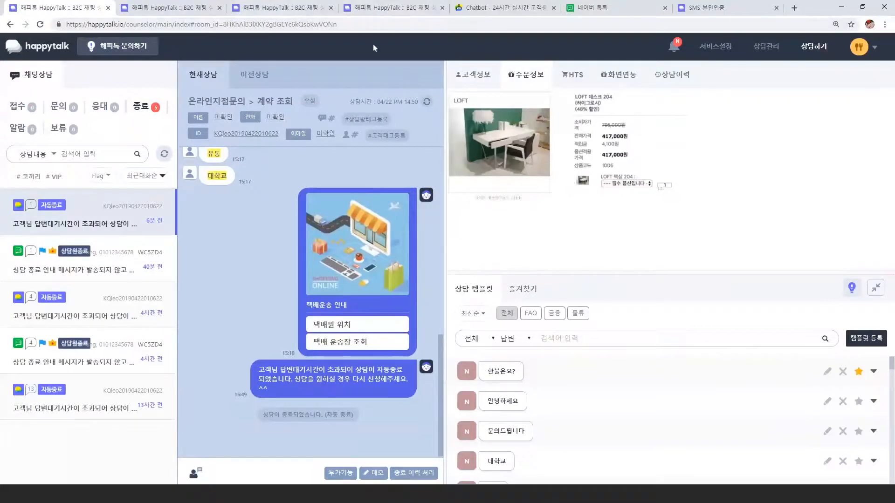
{"action": "left_click", "coordinate": [379, 12]}
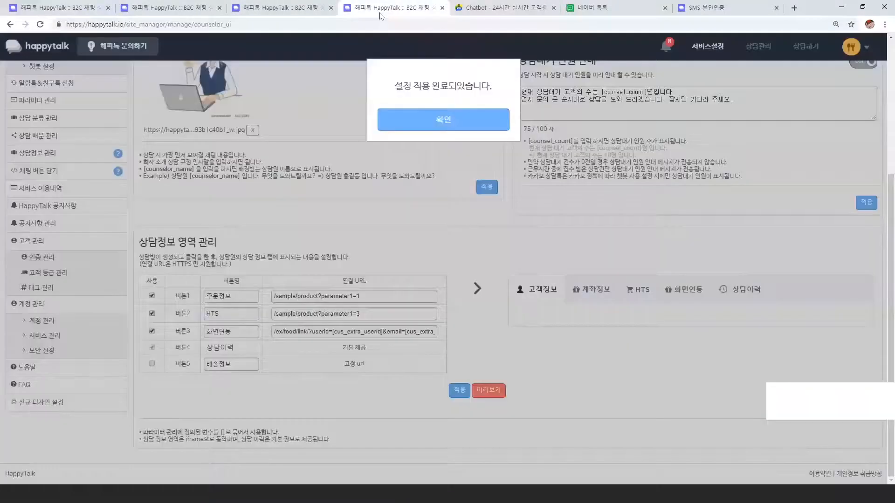
{"action": "left_click", "coordinate": [425, 127]}
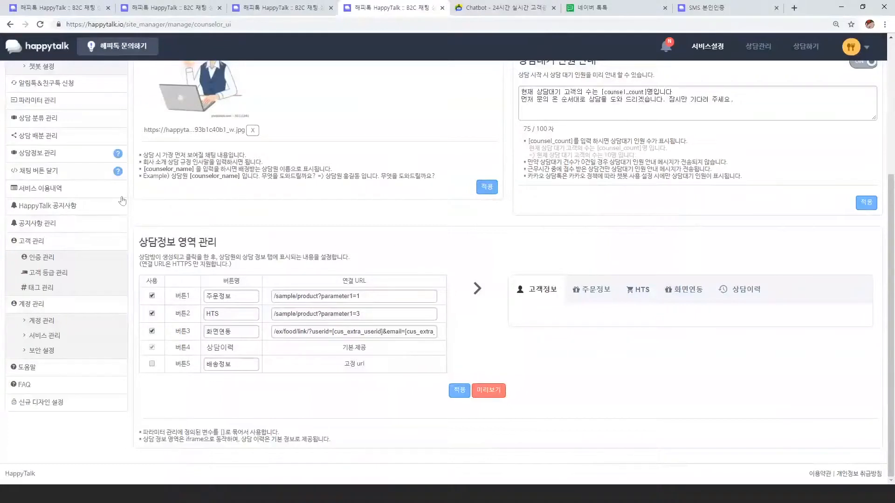
{"action": "left_click", "coordinate": [42, 175]}
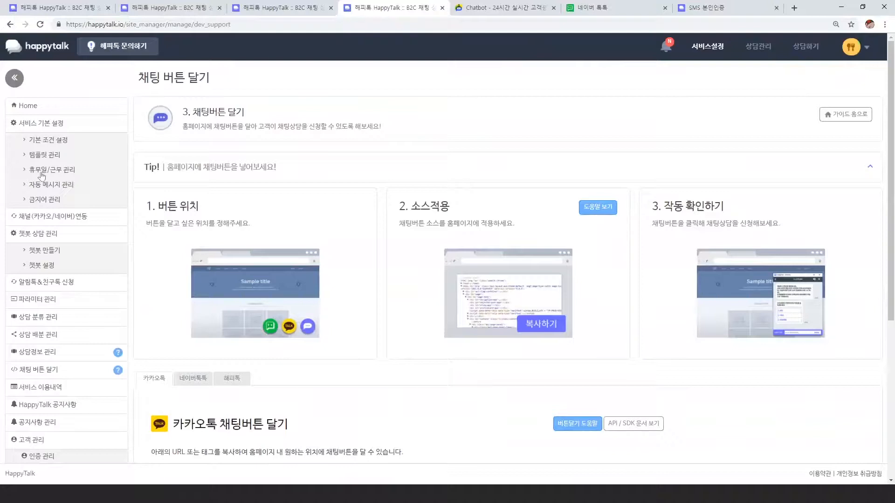
{"action": "scroll", "coordinate": [380, 217], "scroll_direction": "down", "scroll_amount": 3}
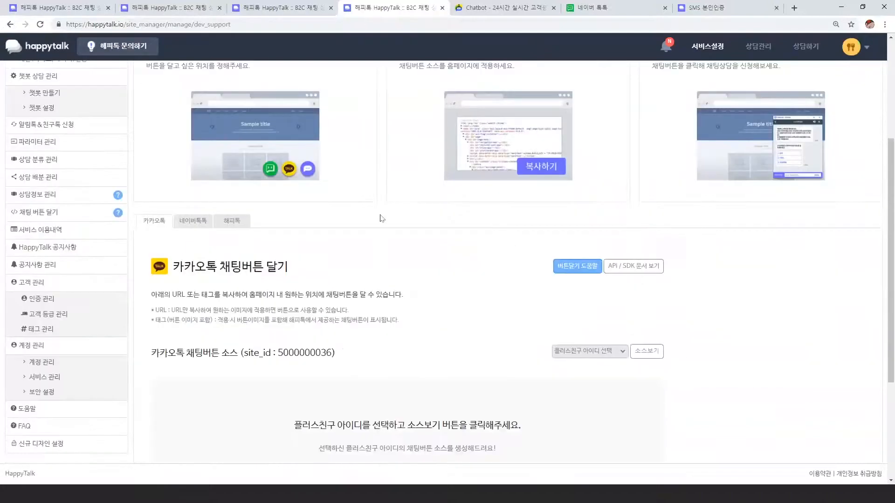
{"action": "scroll", "coordinate": [382, 218], "scroll_direction": "down", "scroll_amount": 2}
{"action": "left_click", "coordinate": [585, 276]}
{"action": "left_click", "coordinate": [587, 263]}
{"action": "left_click", "coordinate": [646, 276]}
{"action": "left_click_drag", "start_coordinate": [379, 354], "coordinate": [163, 339]}
{"action": "left_click", "coordinate": [228, 381]}
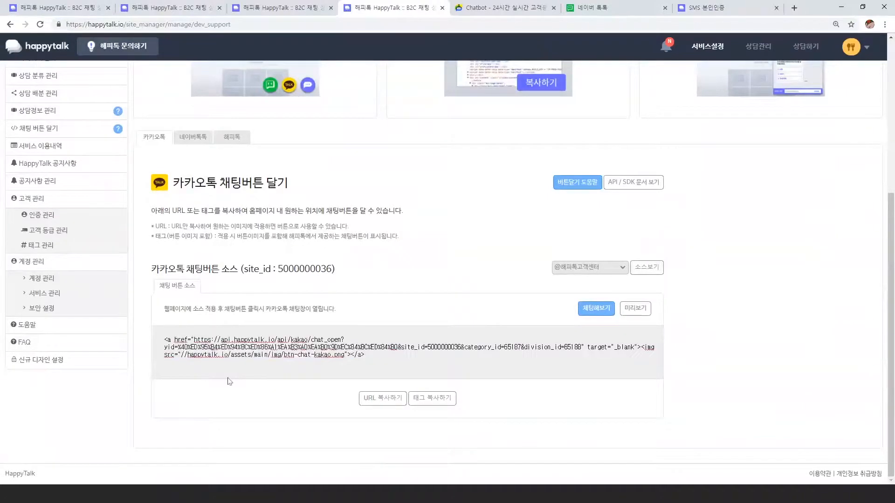
- Switch to the Word document and examine the category_id, division_id and site_uid parameters of the KakaoTalk chat URL
{"action": "left_click", "coordinate": [199, 500]}
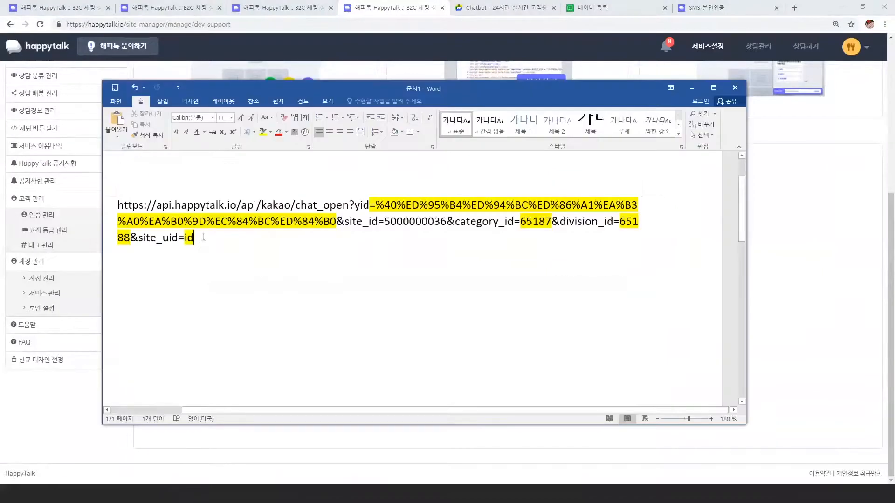
{"action": "left_click_drag", "start_coordinate": [205, 240], "coordinate": [122, 207]}
{"action": "left_click", "coordinate": [245, 257]}
{"action": "left_click_drag", "start_coordinate": [455, 222], "coordinate": [613, 222]}
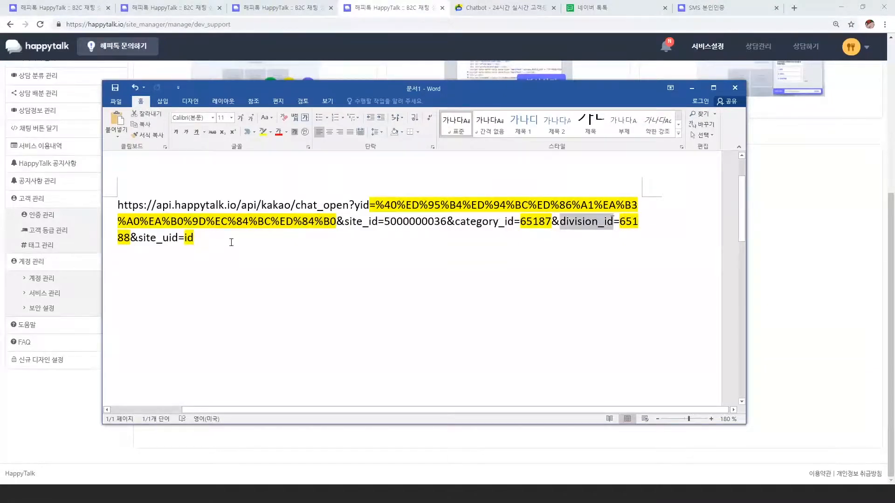
{"action": "left_click_drag", "start_coordinate": [138, 237], "coordinate": [178, 238]}
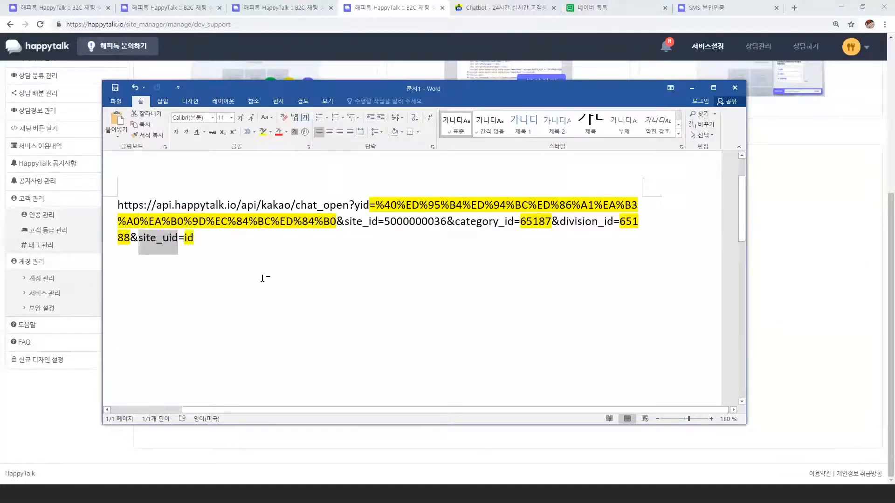
{"action": "left_click_drag", "start_coordinate": [456, 222], "coordinate": [506, 222]}
{"action": "left_click_drag", "start_coordinate": [560, 222], "coordinate": [612, 224]}
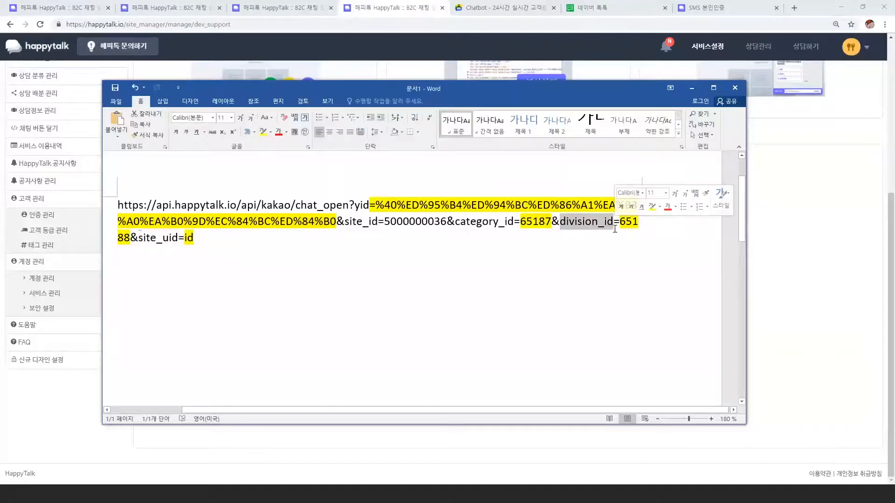
- Open the consultation category settings (상담 분류 관리) in HappyTalk and view the subcategory codes of 온라인지점문의
{"action": "left_click", "coordinate": [92, 293]}
{"action": "scroll", "coordinate": [84, 280], "scroll_direction": "up", "scroll_amount": 2}
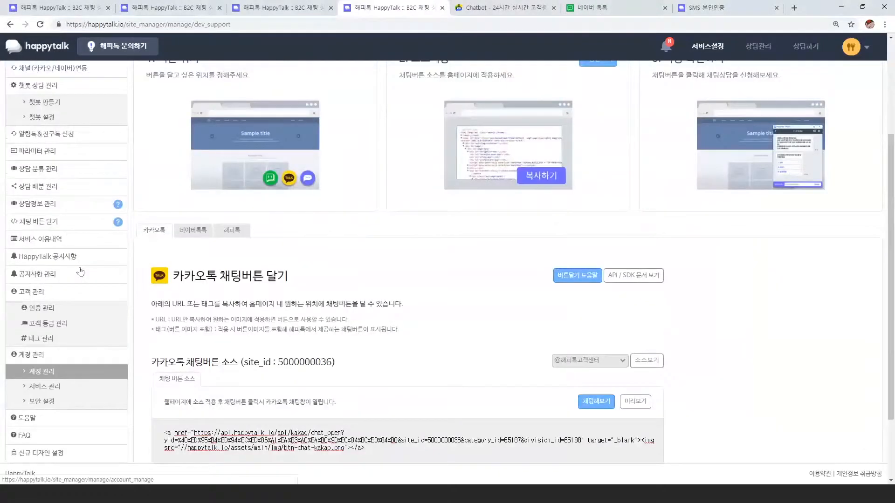
{"action": "left_click", "coordinate": [38, 173]}
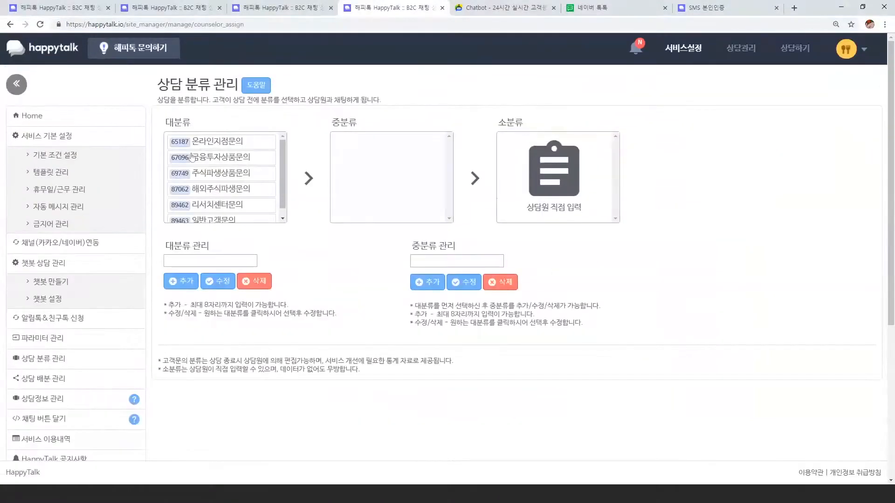
{"action": "scroll", "coordinate": [192, 158], "scroll_direction": "up", "scroll_amount": 2}
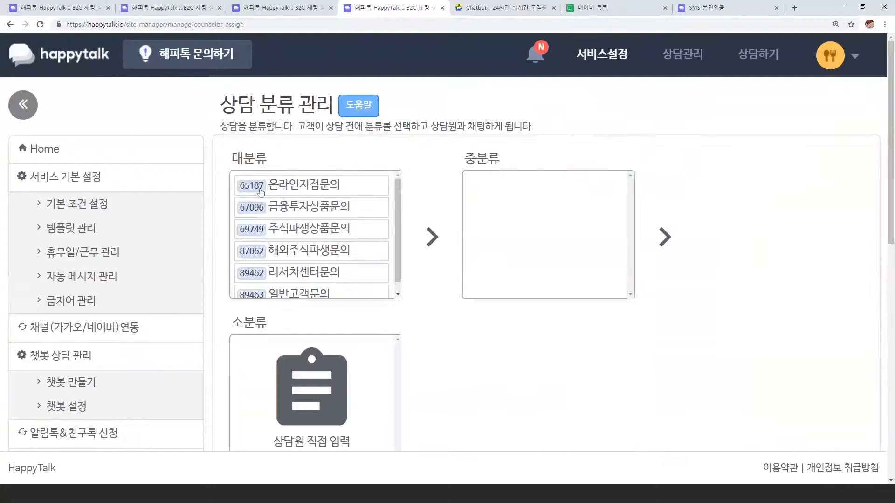
{"action": "left_click", "coordinate": [261, 192]}
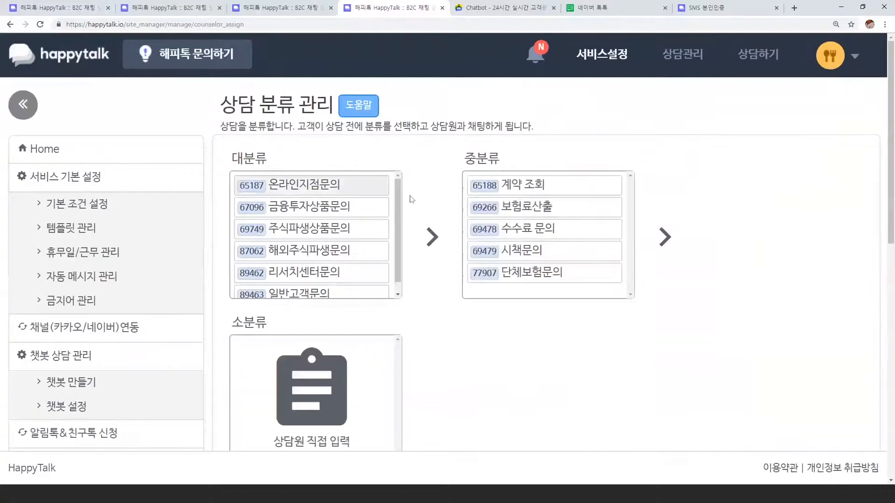
- Back in the Word document, examine the URL's category_id value 65187 and the site_uid=id parameter
{"action": "key", "text": "alt+Tab"}
{"action": "double_click", "coordinate": [536, 221]}
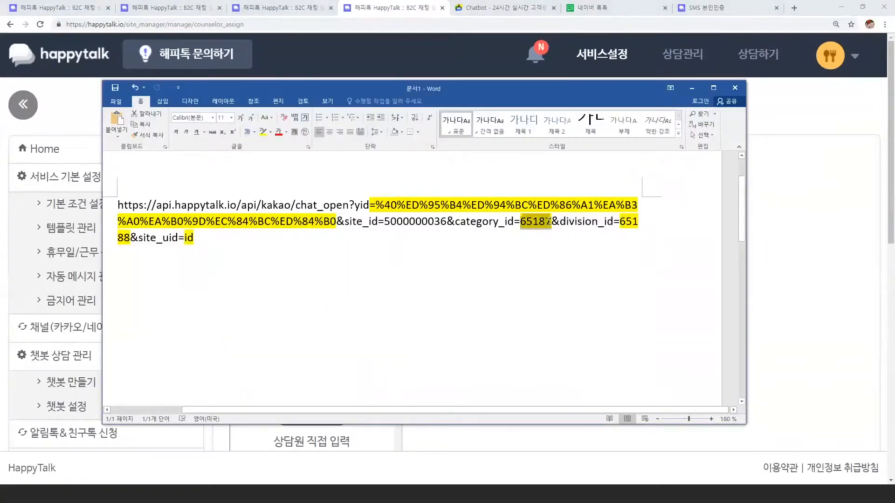
{"action": "double_click", "coordinate": [142, 242]}
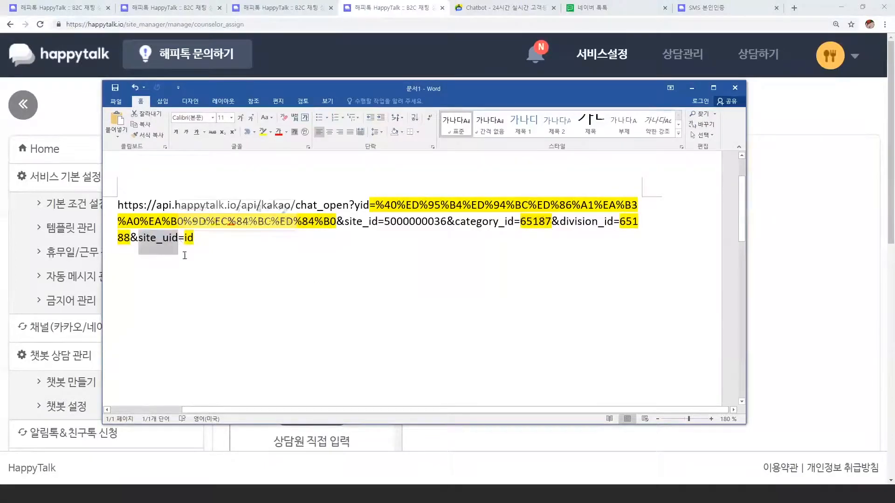
{"action": "left_click_drag", "start_coordinate": [194, 241], "coordinate": [182, 243]}
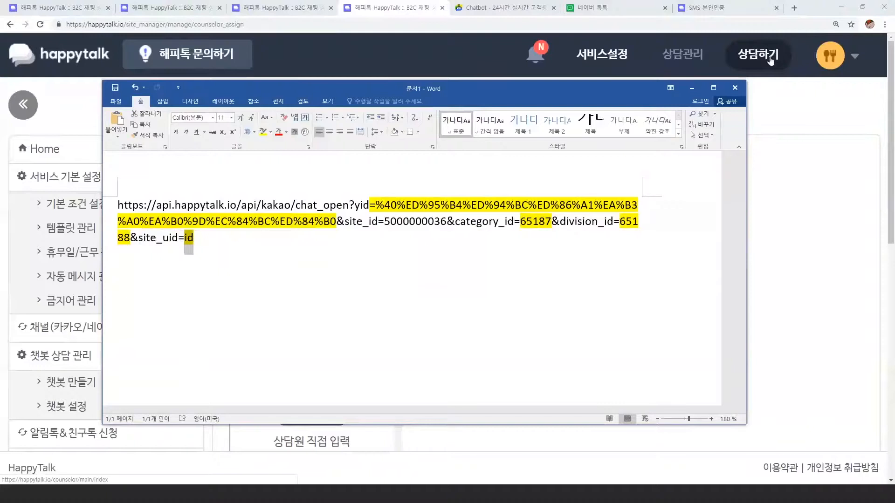
{"action": "left_click", "coordinate": [330, 234]}
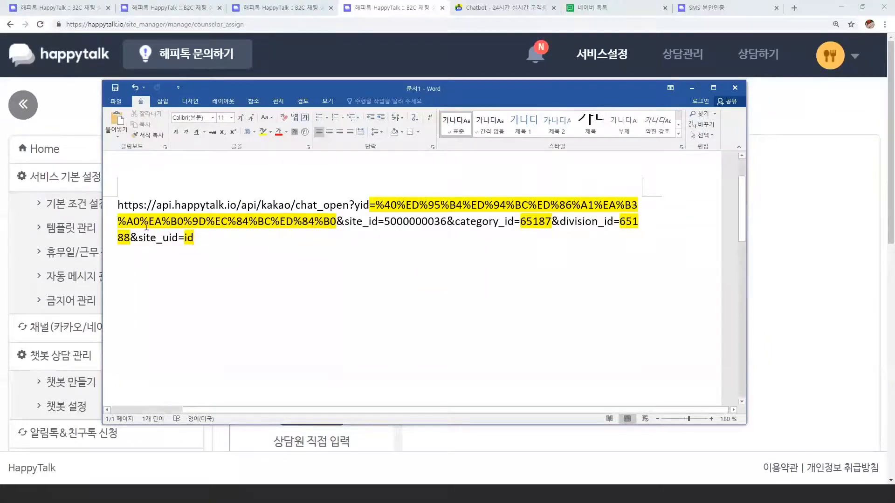
{"action": "left_click_drag", "start_coordinate": [138, 241], "coordinate": [179, 243]}
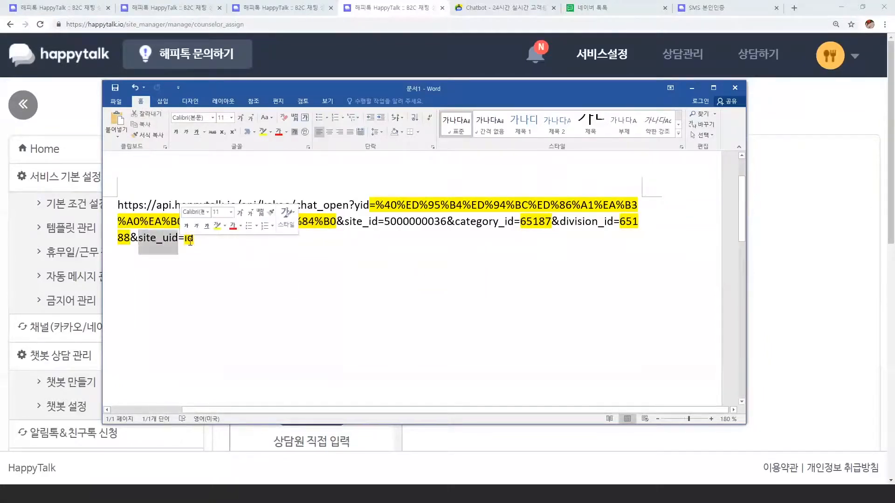
- In the counselor chat screen, check the customer ID field and open the 고객정보 입력 form of the second ended consultation
{"action": "left_click", "coordinate": [171, 5]}
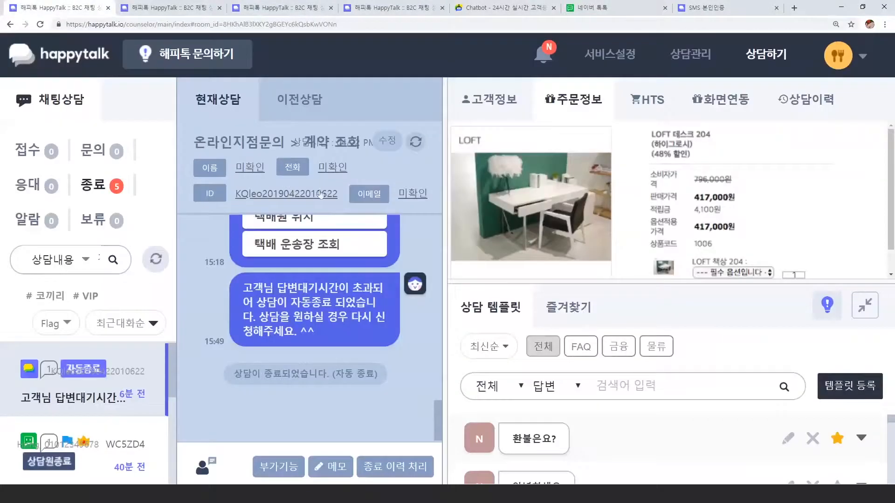
{"action": "mouse_move", "coordinate": [321, 195]}
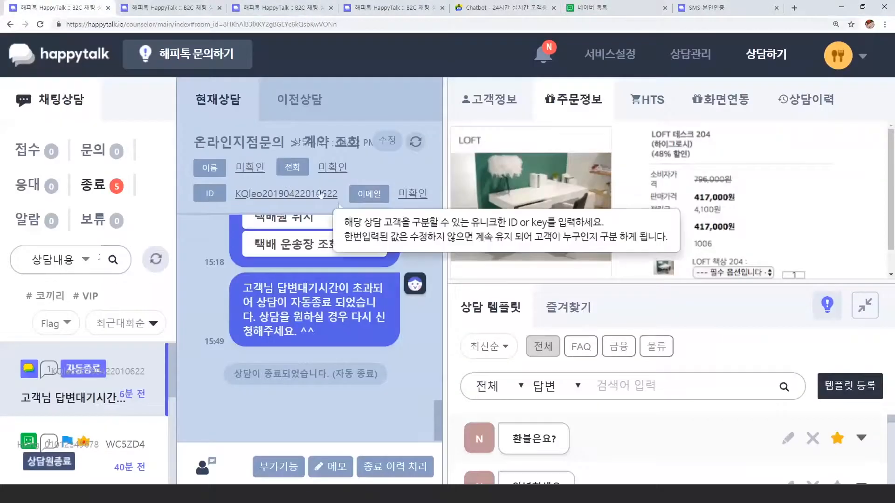
{"action": "key", "text": "ctrl+minus"}
{"action": "key", "text": "ctrl+minus"}
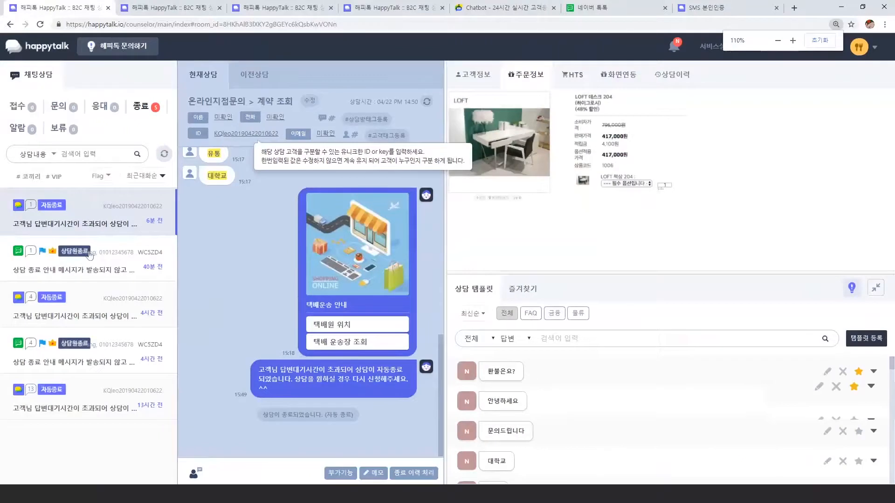
{"action": "left_click", "coordinate": [112, 263]}
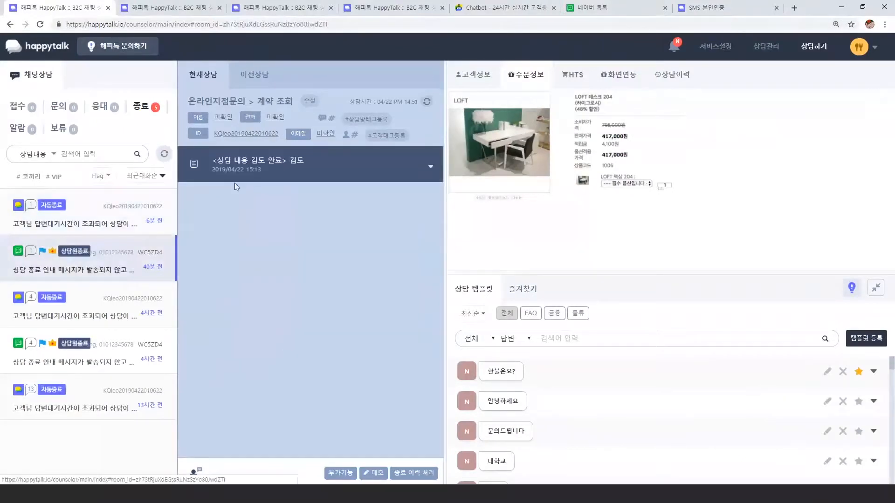
{"action": "left_click", "coordinate": [222, 118]}
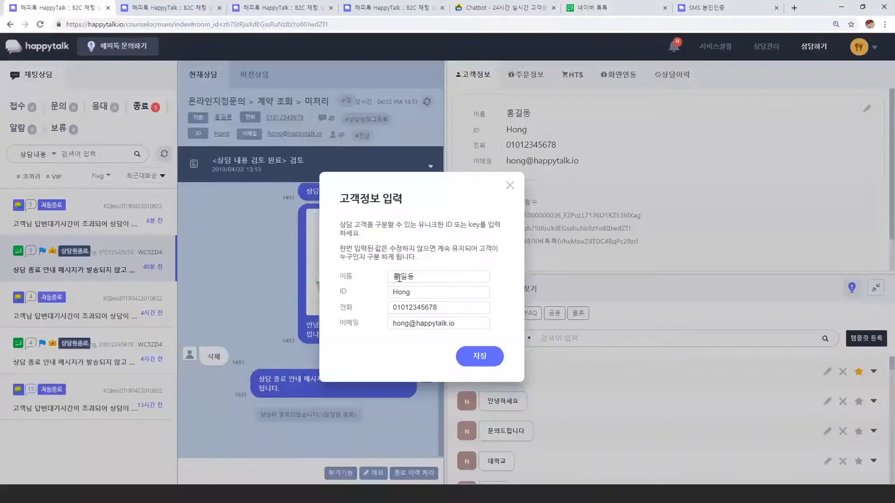
- Return to the service settings, open account management (계정 관리), and dismiss the meal-time notice
{"action": "left_click", "coordinate": [368, 7]}
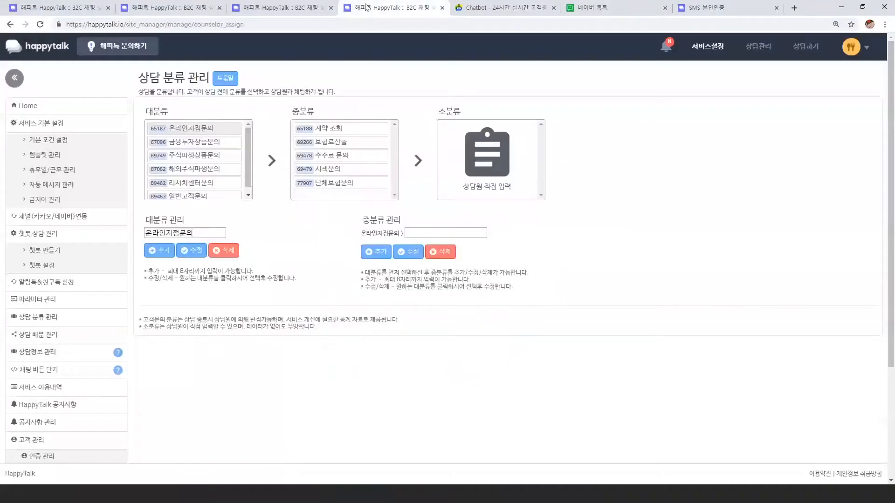
{"action": "scroll", "coordinate": [138, 263], "scroll_direction": "down", "scroll_amount": 1}
{"action": "scroll", "coordinate": [138, 262], "scroll_direction": "down", "scroll_amount": 2}
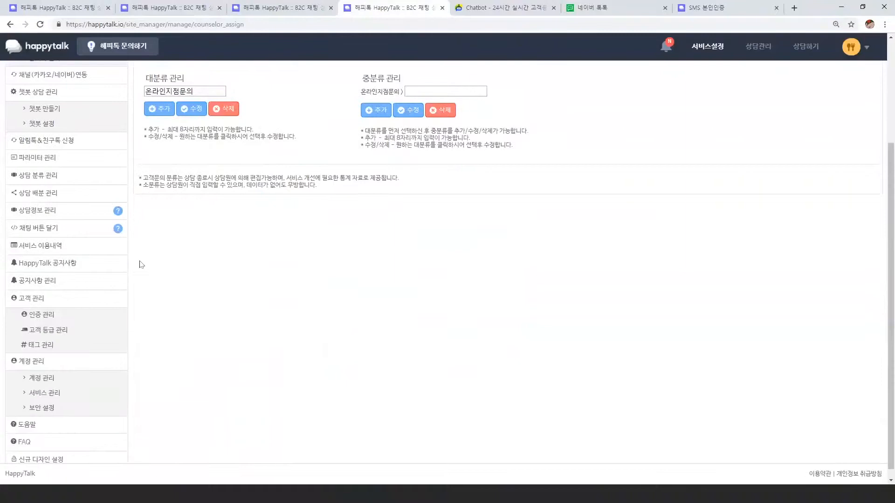
{"action": "left_click", "coordinate": [58, 369]}
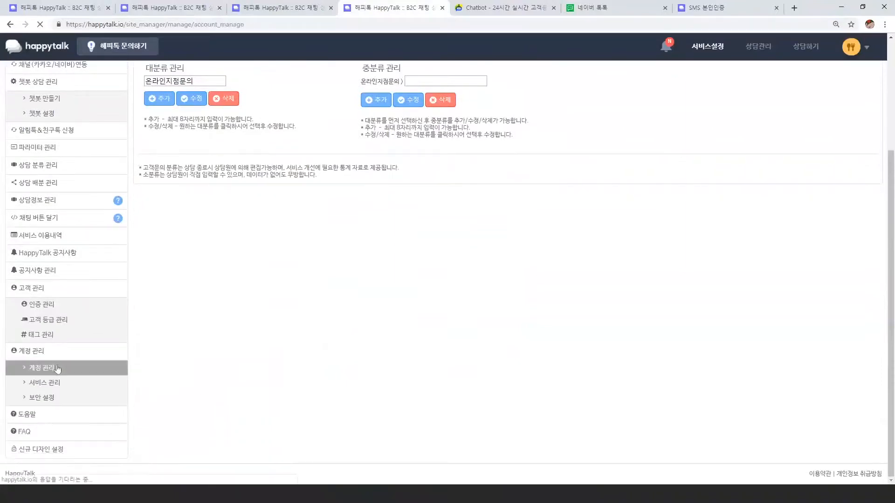
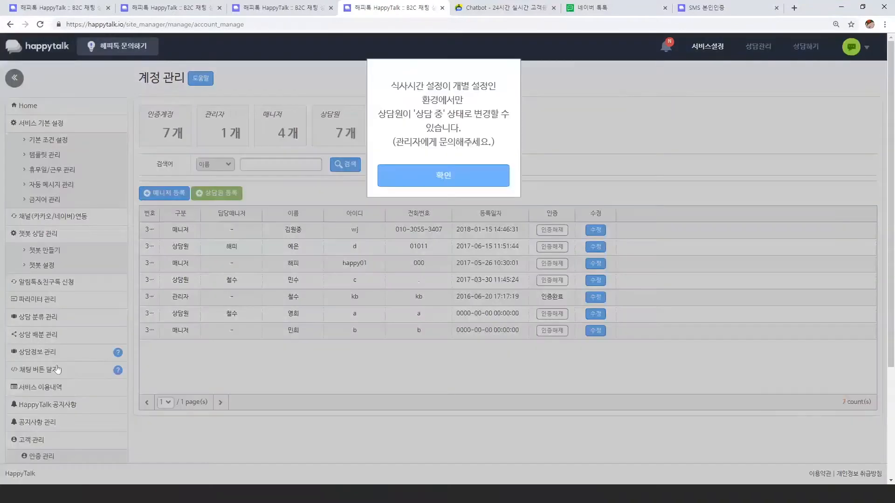
{"action": "left_click", "coordinate": [412, 176]}
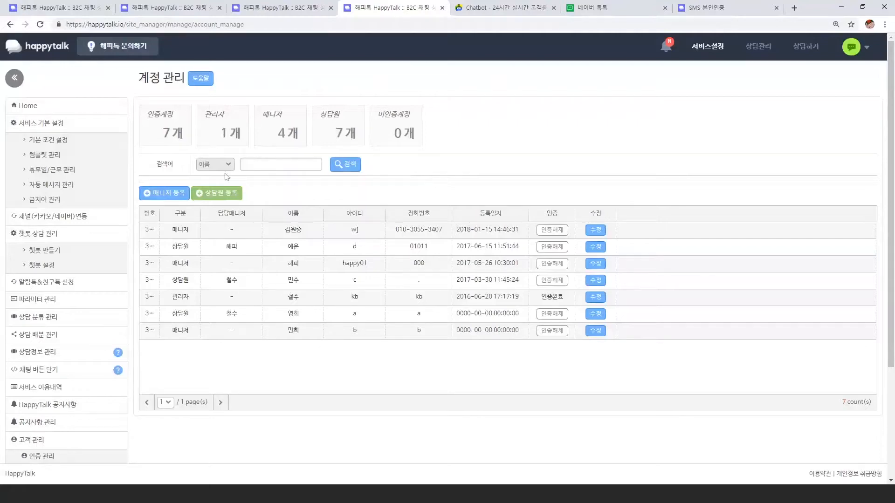
- Go to the service settings home and display the dashboard (대시보드) instead of the guide
{"action": "left_click", "coordinate": [30, 110]}
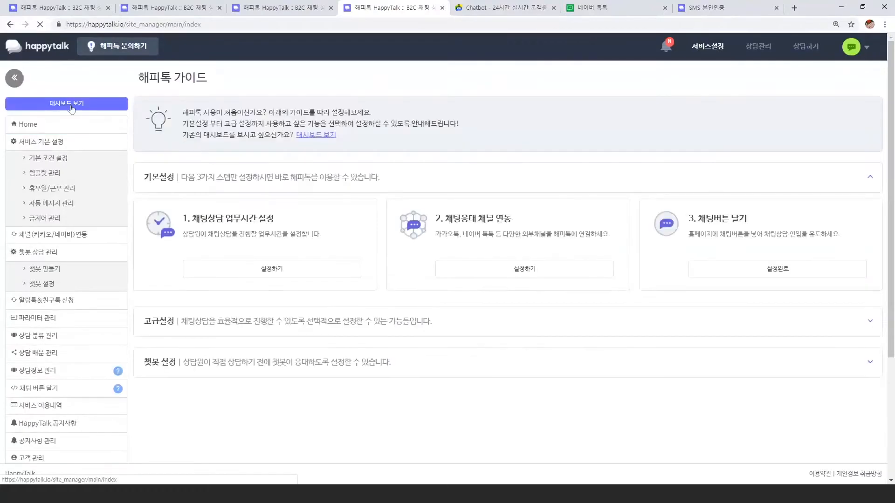
{"action": "left_click", "coordinate": [72, 108]}
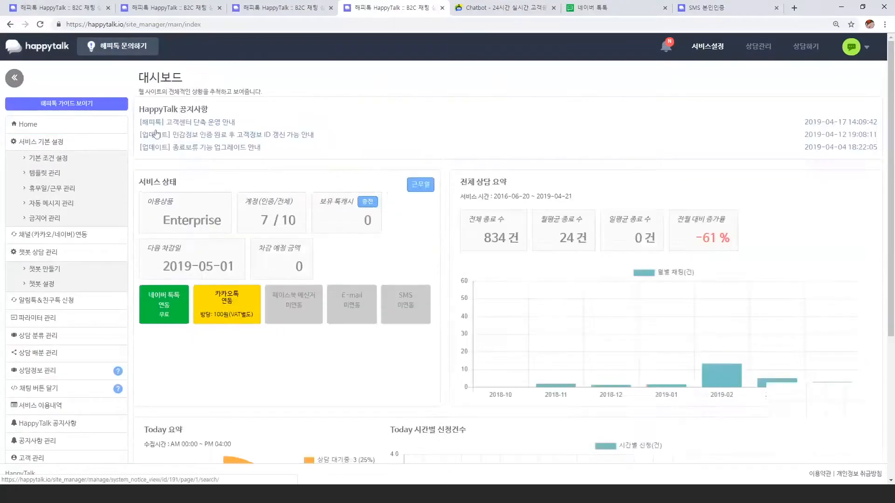
- Display the HappyTalk guide (해피톡 가이드) again instead of the dashboard, and view the Naver TalkTalk chat with mbi
{"action": "left_click", "coordinate": [66, 109]}
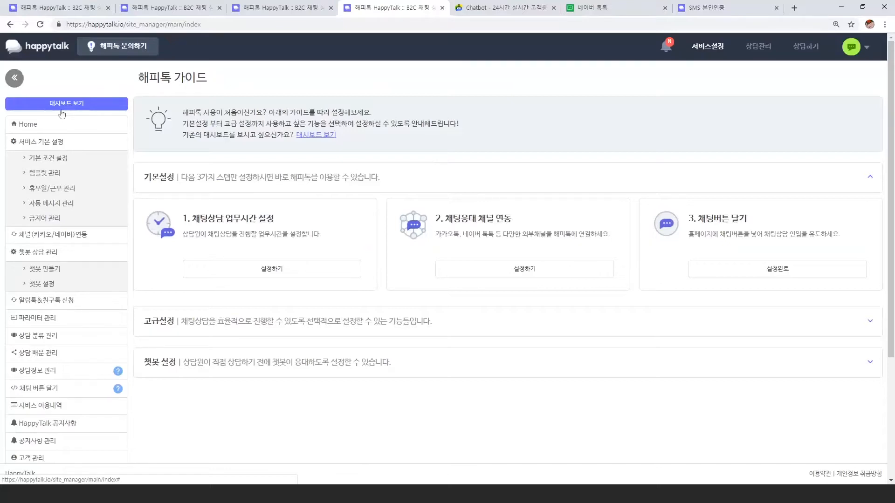
{"action": "left_click", "coordinate": [654, 11]}
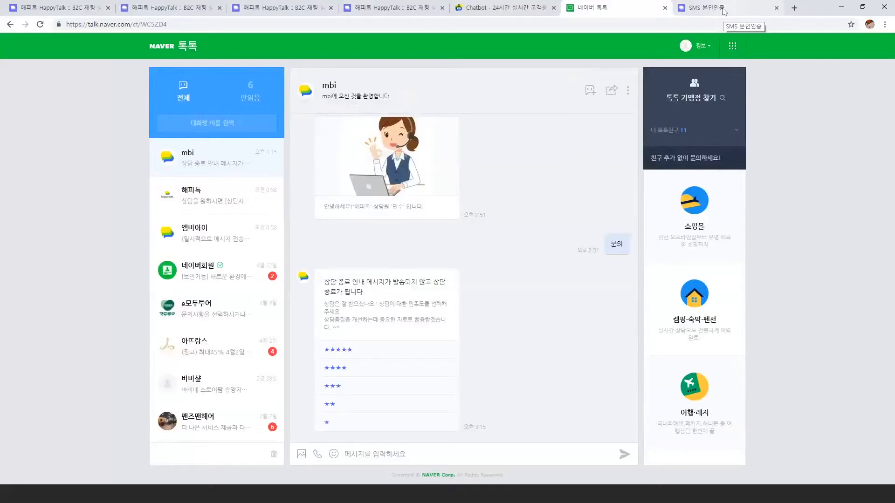
- Return to the counselor chat screen, close the 고객정보 입력 form without saving, and dismiss the meal-time notice
{"action": "left_click", "coordinate": [58, 8]}
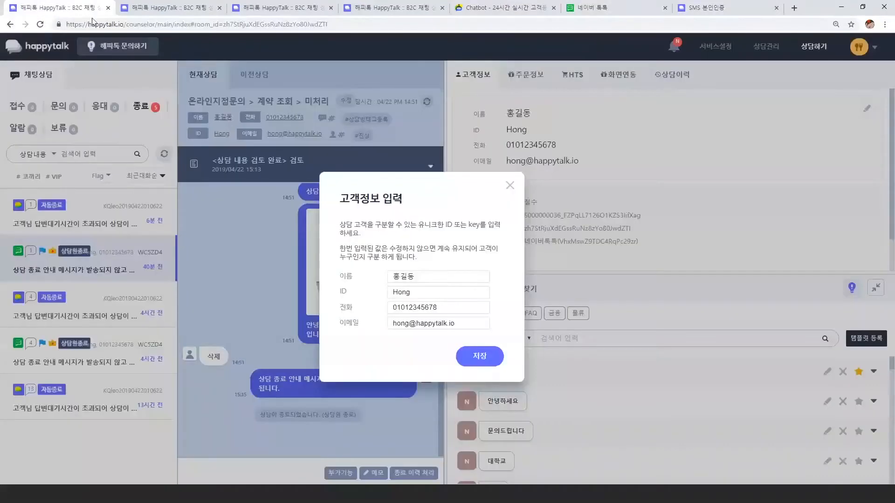
{"action": "left_click", "coordinate": [510, 187]}
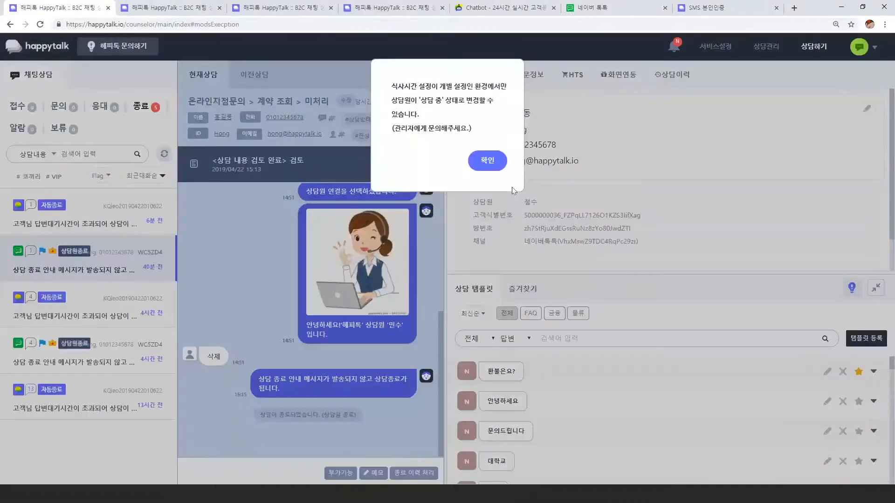
{"action": "left_click", "coordinate": [491, 159]}
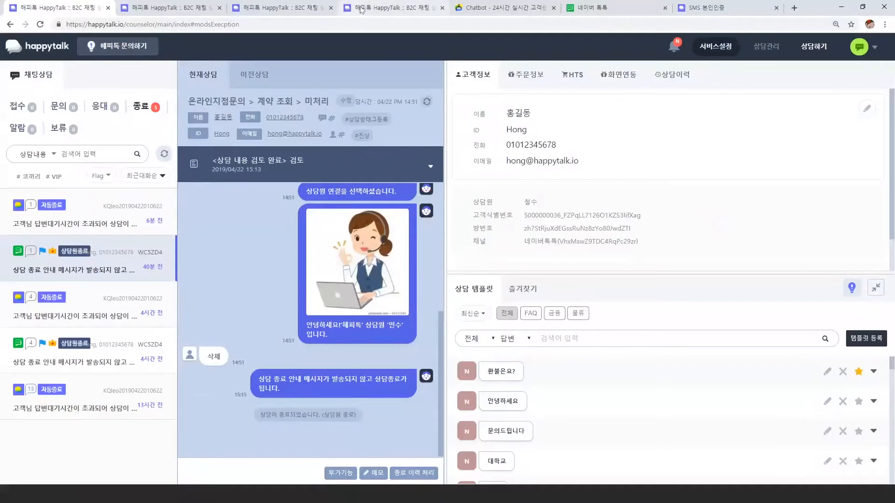
- In the service settings, open the chat button page (채팅 버튼 달기) and examine the KakaoTalk button section and its API / SDK document option
{"action": "left_click", "coordinate": [362, 9]}
{"action": "scroll", "coordinate": [42, 303], "scroll_direction": "down", "scroll_amount": 3}
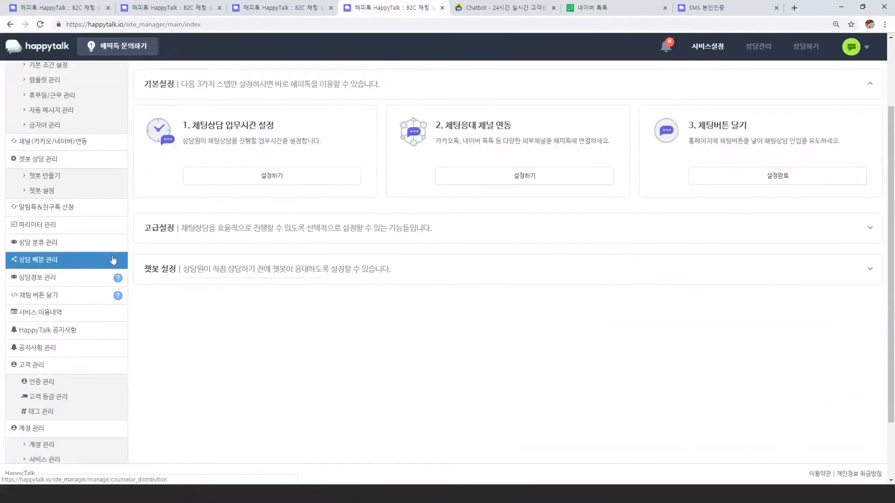
{"action": "left_click", "coordinate": [43, 303]}
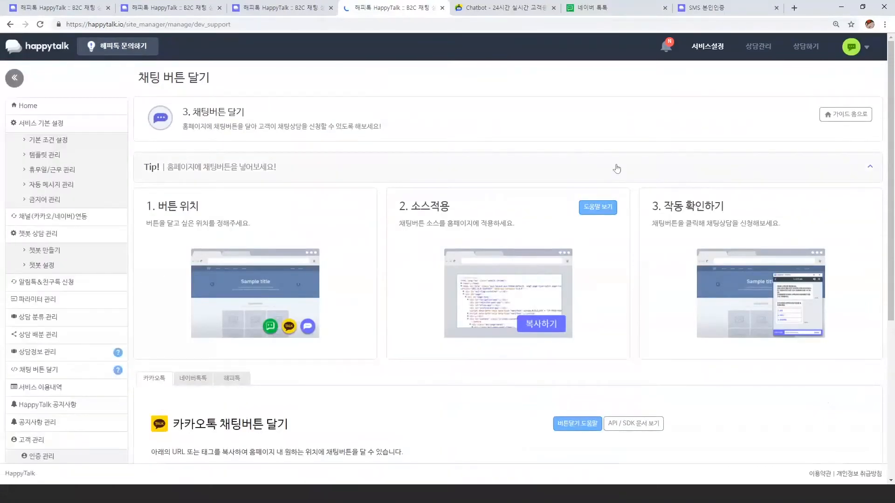
{"action": "scroll", "coordinate": [622, 171], "scroll_direction": "down", "scroll_amount": 2}
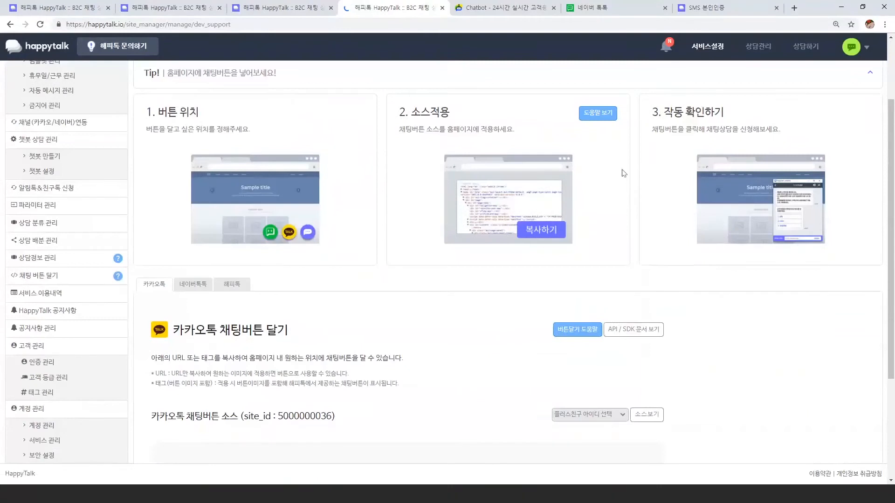
{"action": "scroll", "coordinate": [623, 173], "scroll_direction": "down", "scroll_amount": 3}
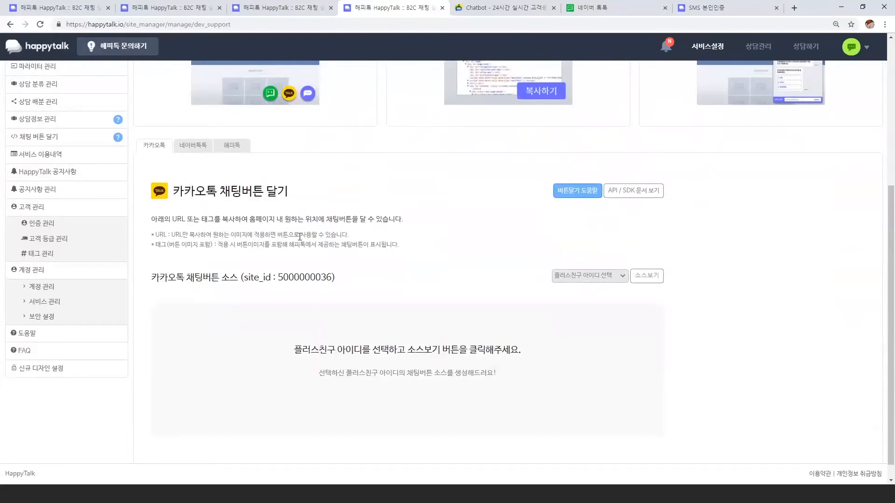
{"action": "left_click_drag", "start_coordinate": [206, 191], "coordinate": [336, 195]}
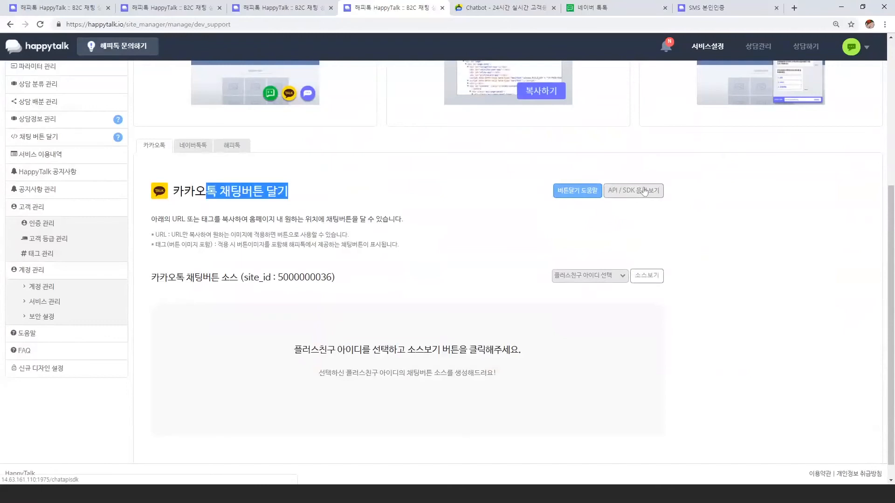
- Shrink the browser window, return to the PowerPoint slide show, and advance to the closing 감사합니다 slide
{"action": "left_click", "coordinate": [863, 8]}
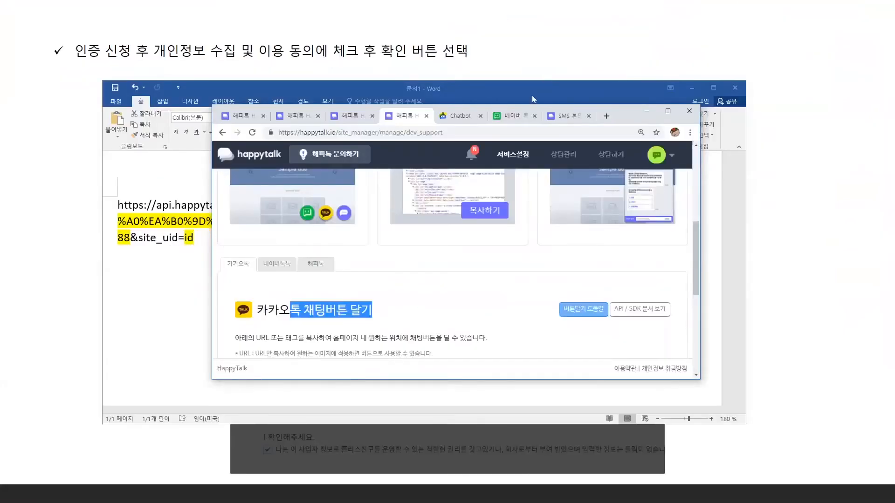
{"action": "left_click", "coordinate": [552, 48]}
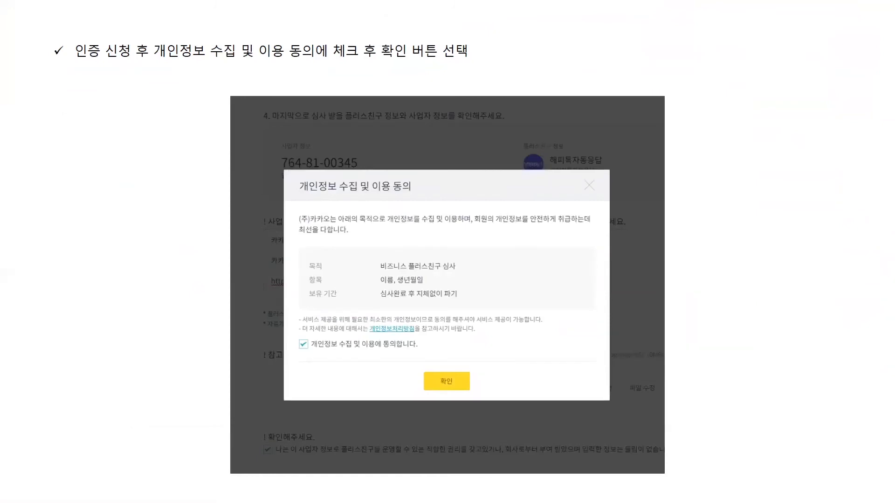
{"action": "left_click", "coordinate": [672, 256]}
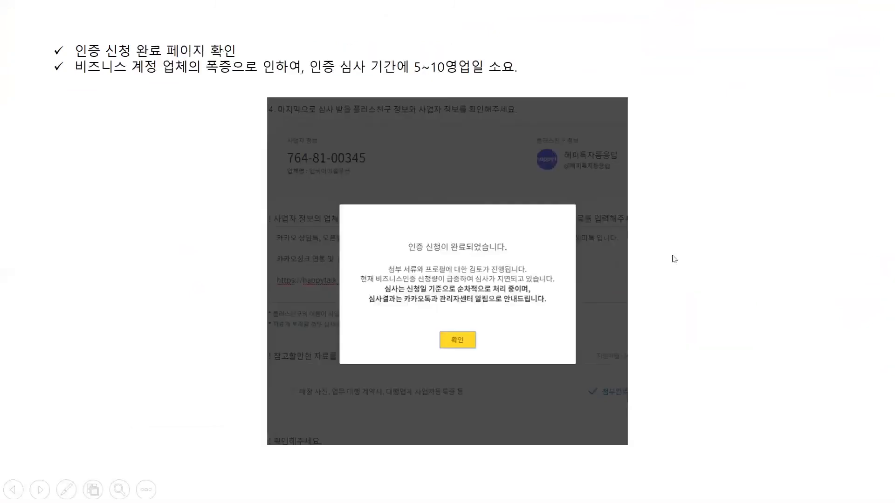
{"action": "left_click", "coordinate": [672, 256]}
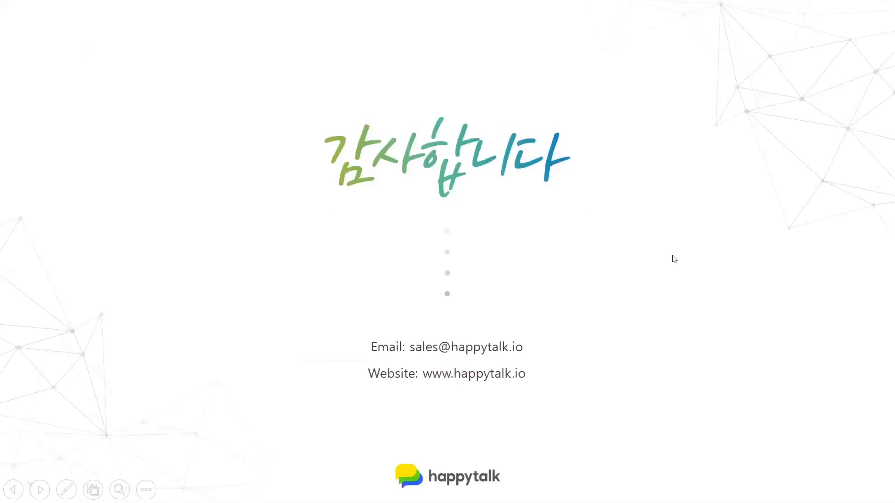